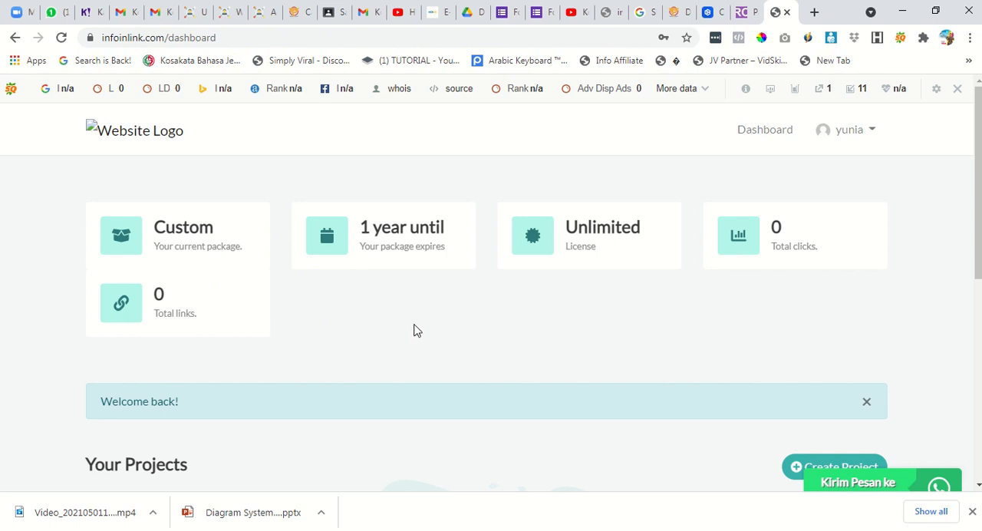
Create a new project named "jualanku" and close the SEO toolbar above the page.
scroll(326, 318, down, 2)
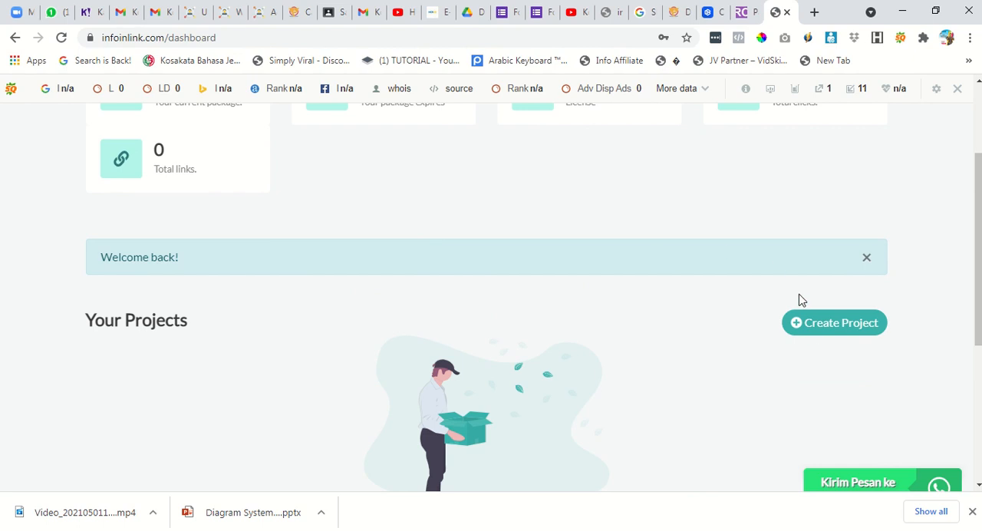
click(813, 327)
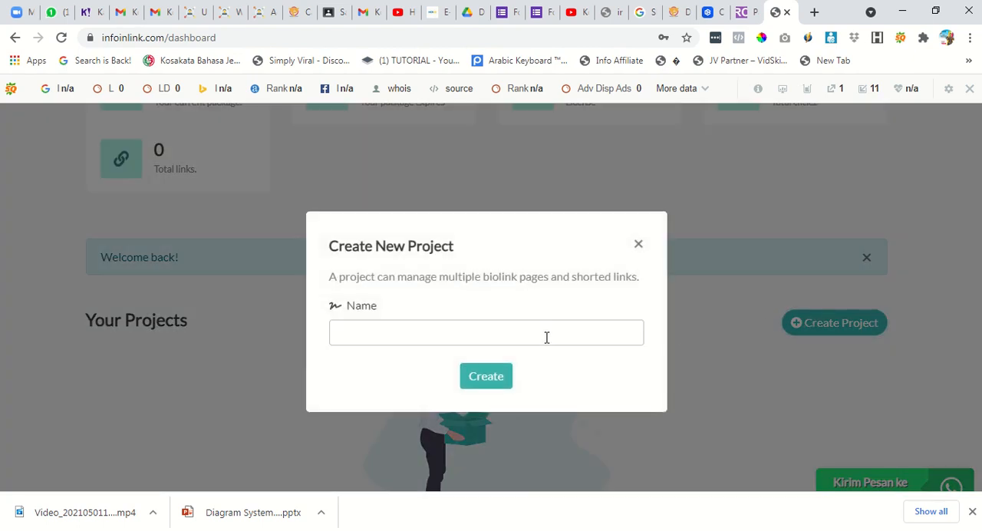
click(530, 336)
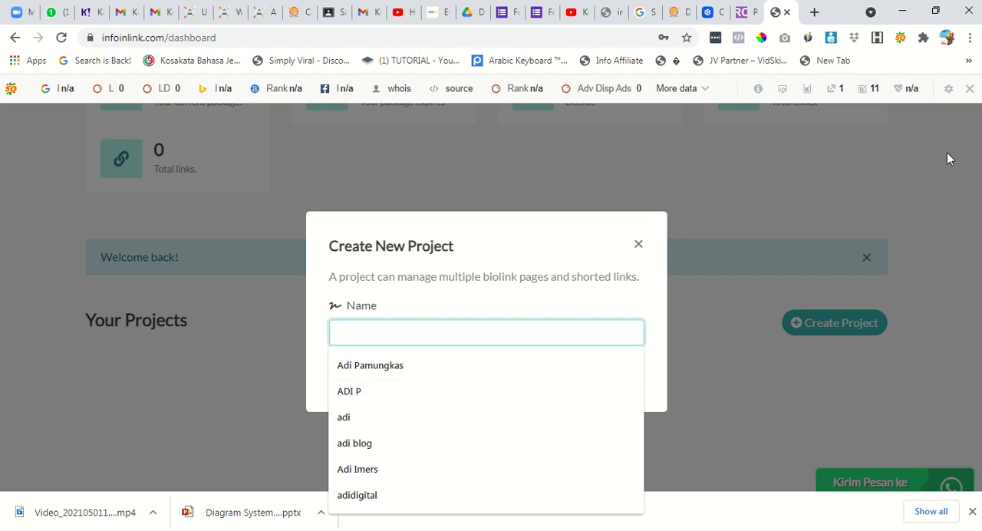
click(970, 89)
click(760, 150)
click(548, 303)
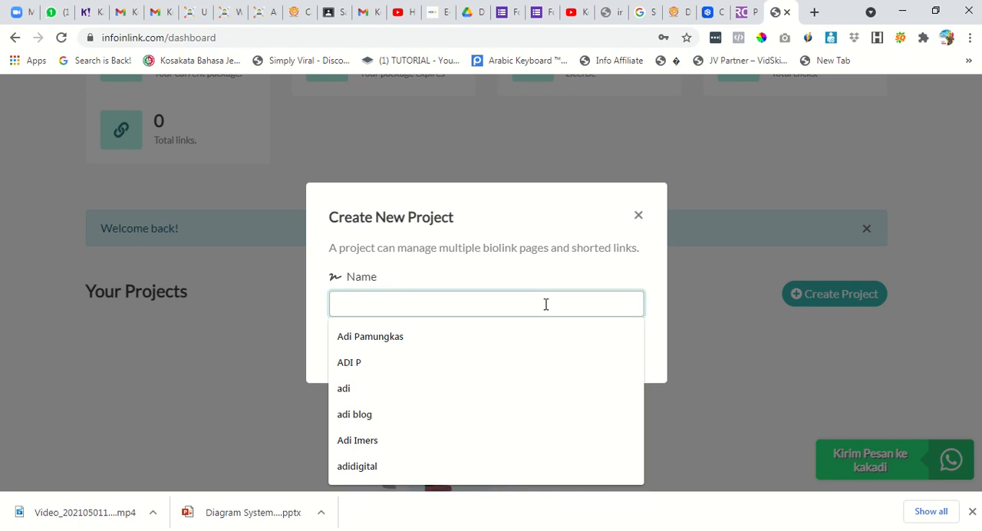
text(ju)
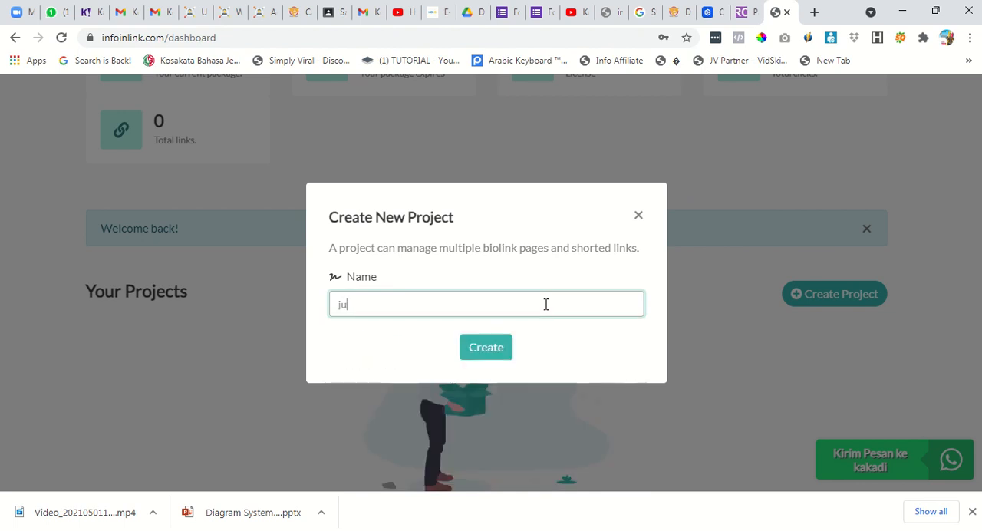
text(alanku)
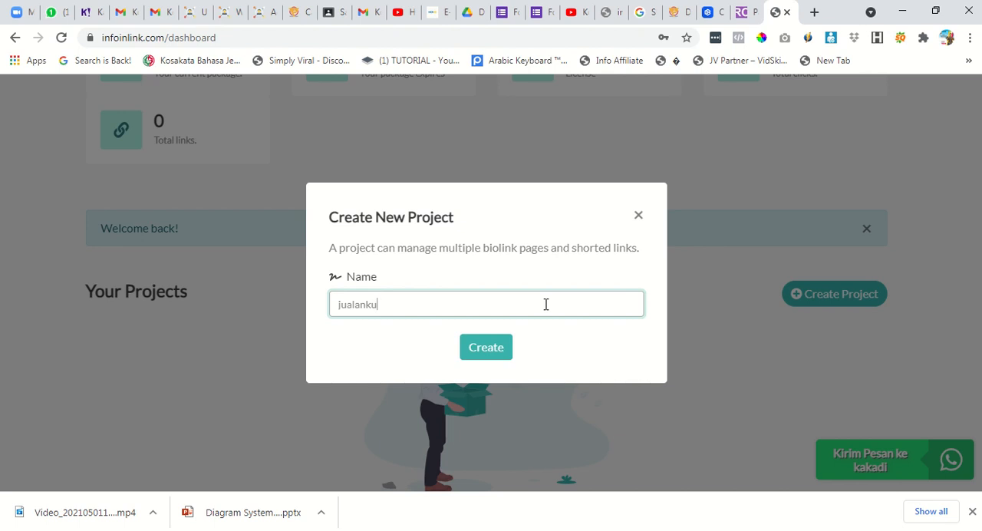
click(498, 354)
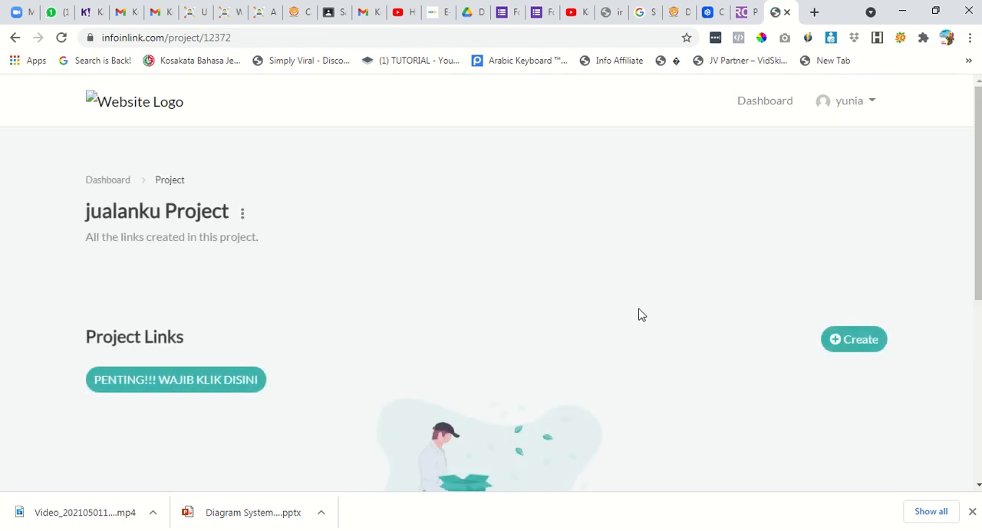
Create a new Biolink page in the jualanku project with the custom URL alias "inijualanku".
scroll(396, 325, down, 2)
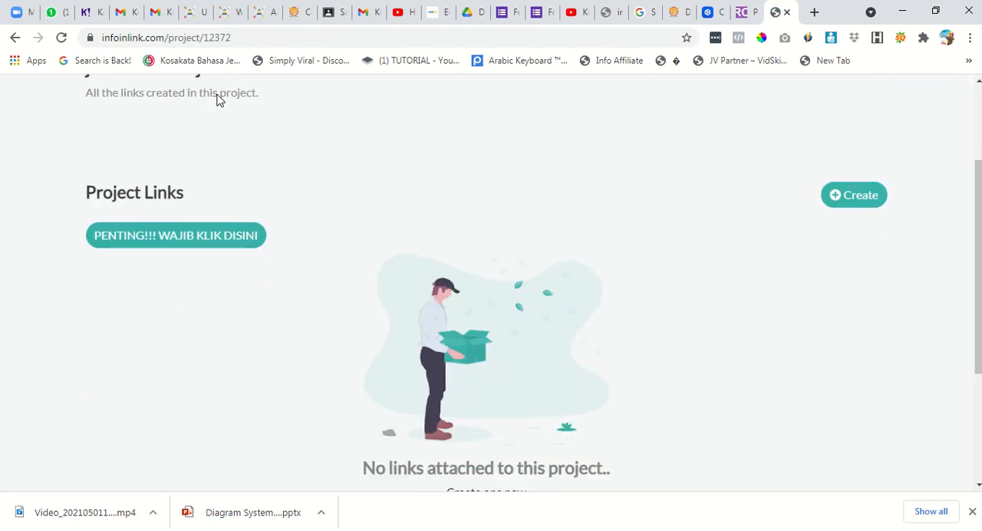
click(852, 207)
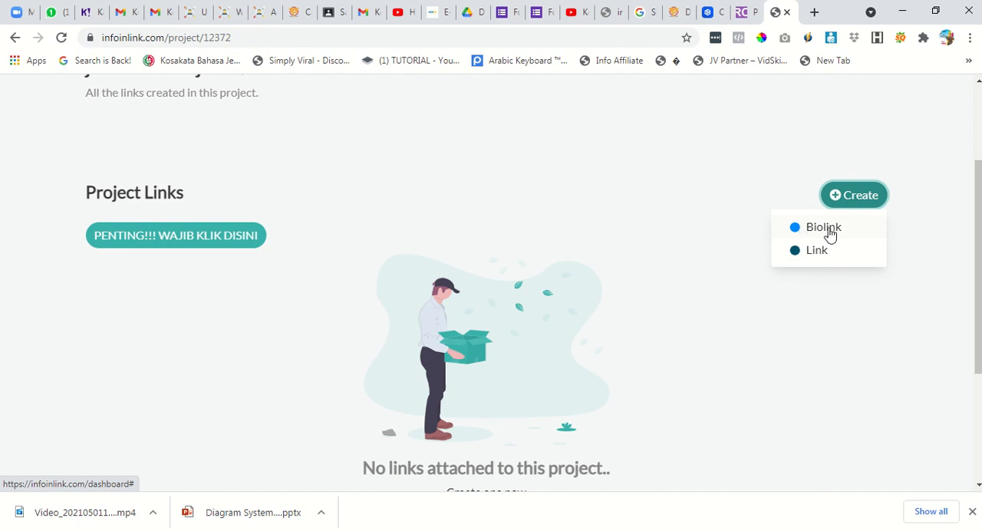
click(829, 234)
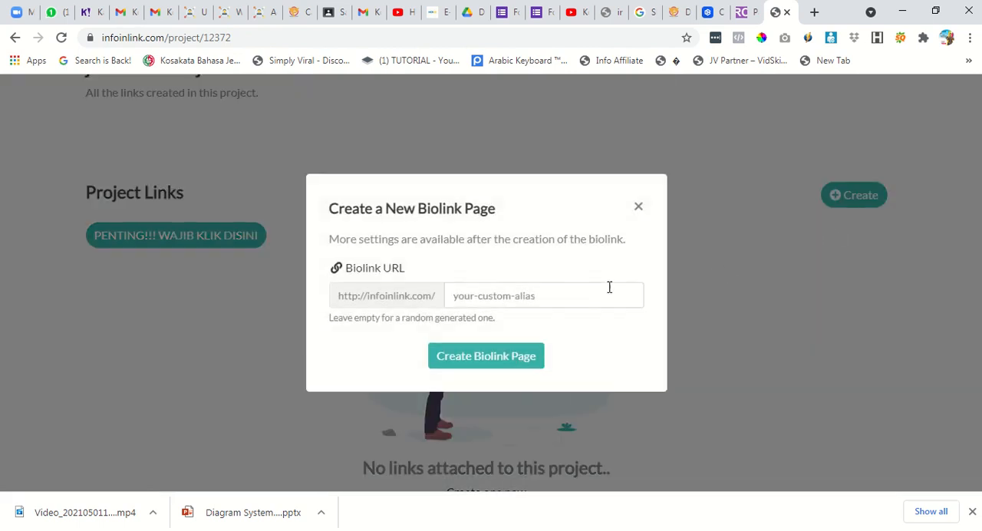
click(548, 306)
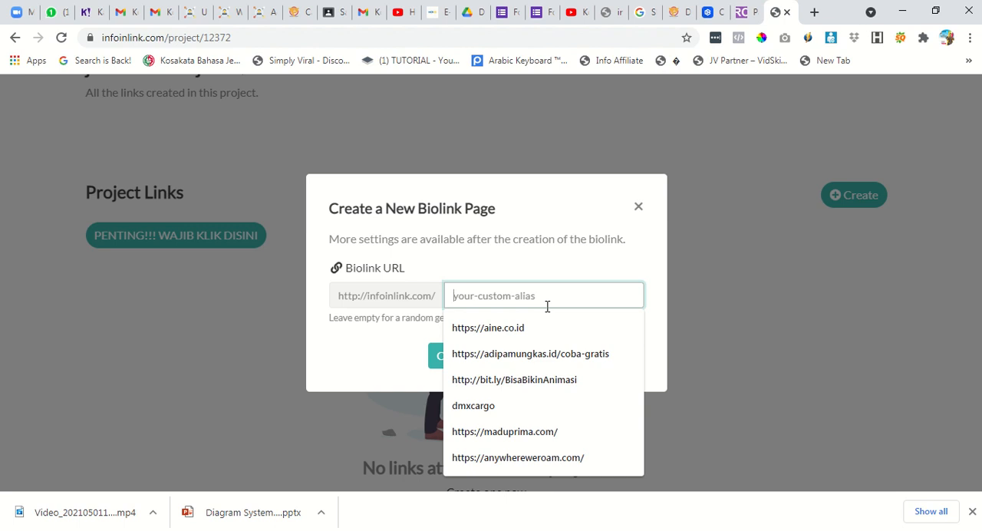
text(ju)
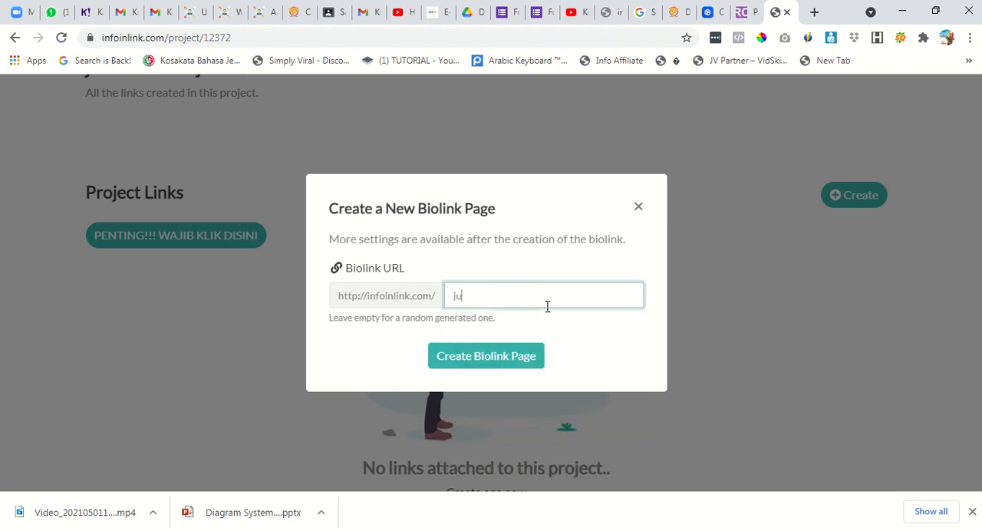
text(alanku1)
double_click(547, 306)
text(inijualanku)
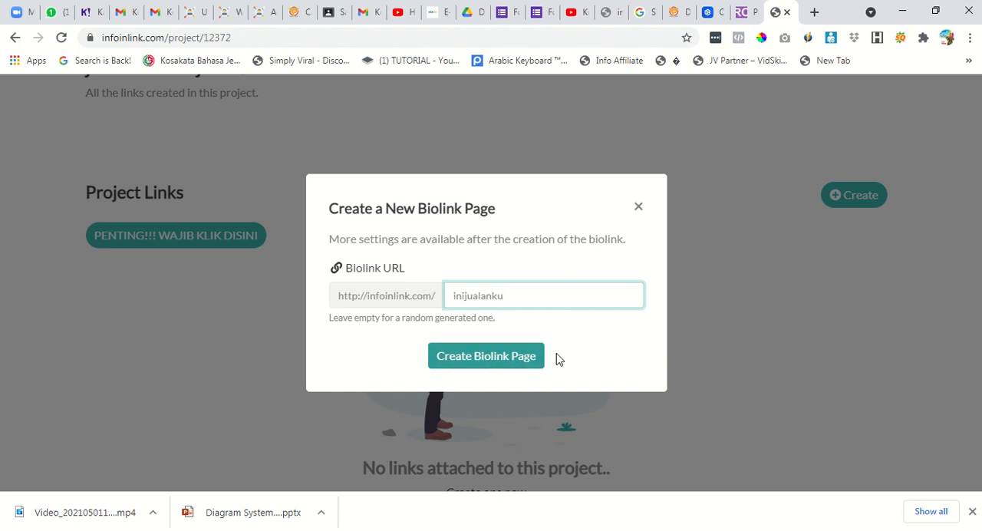
click(481, 369)
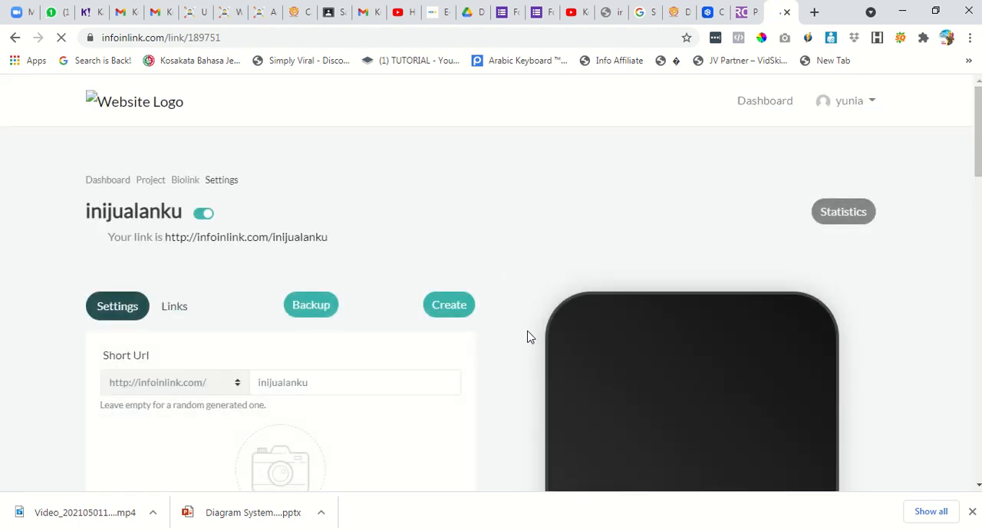
Upload the image "foto knd" from the personal photo folder on drive E: as the biolink page's profile picture.
scroll(531, 327, down, 2)
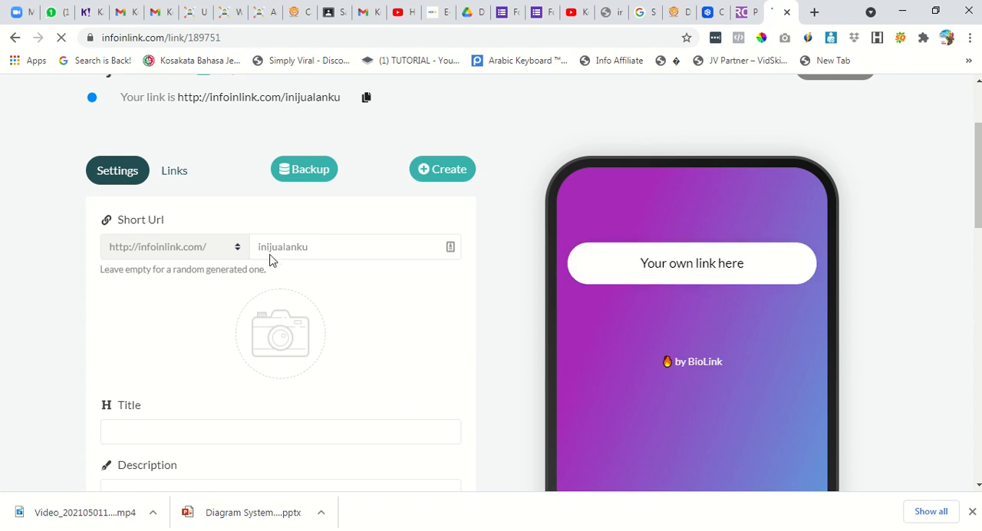
click(312, 255)
click(281, 352)
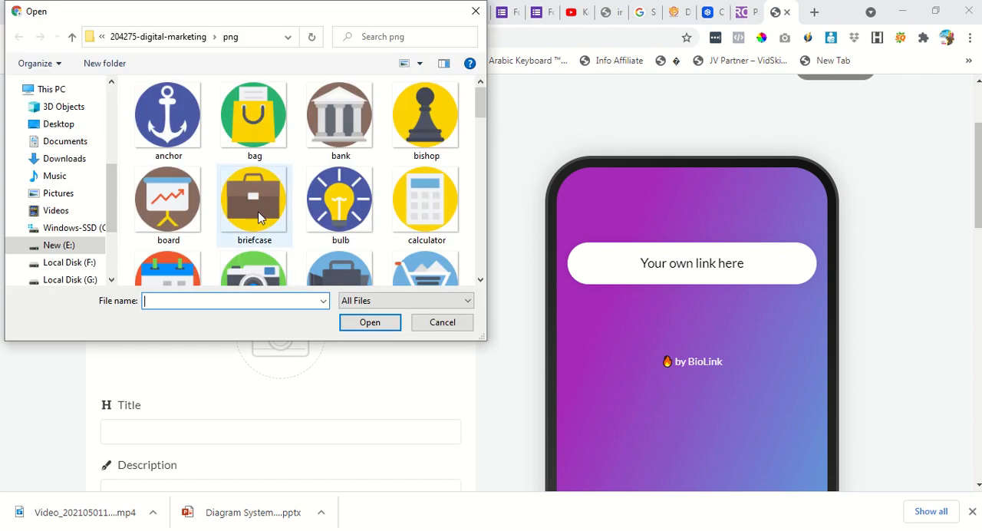
click(59, 245)
scroll(341, 165, up, 1)
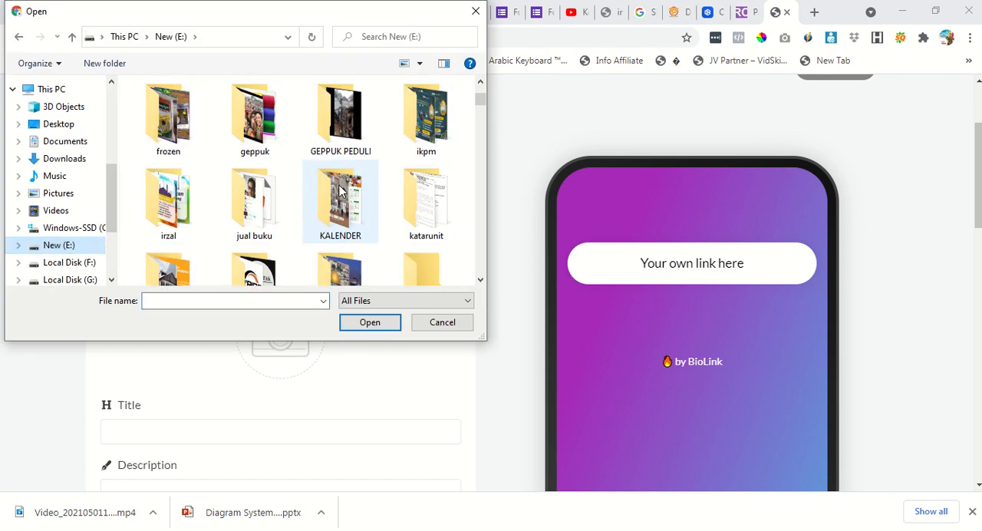
scroll(323, 153, up, 4)
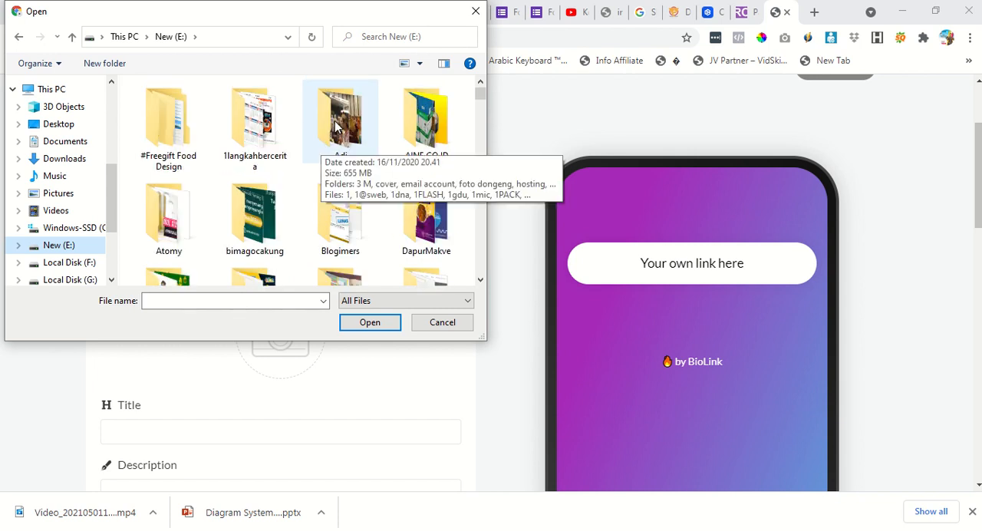
double_click(326, 148)
click(481, 281)
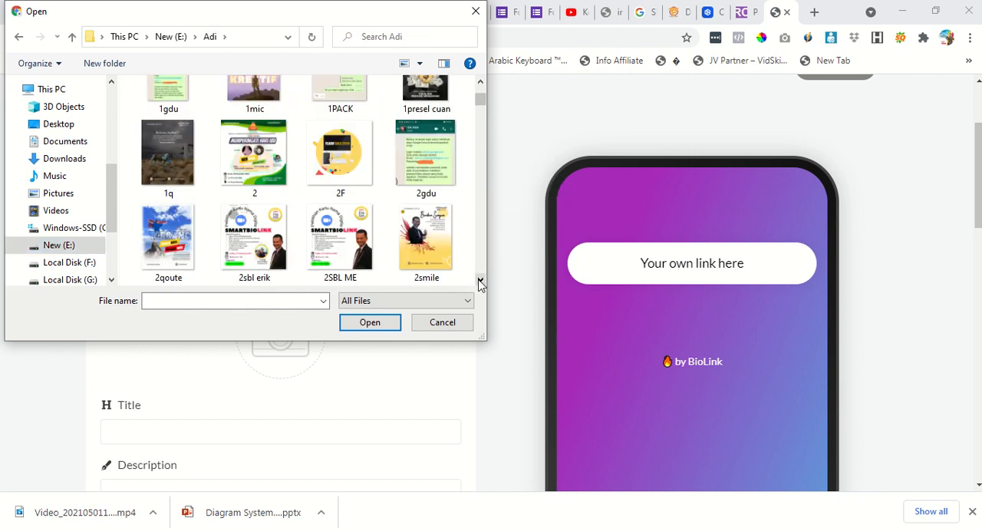
drag(481, 282, 480, 282)
click(254, 238)
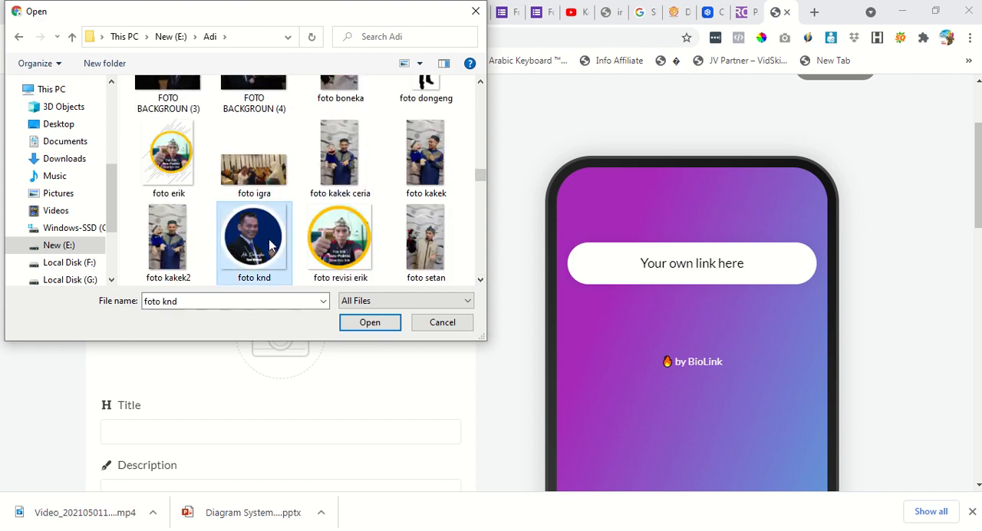
click(361, 326)
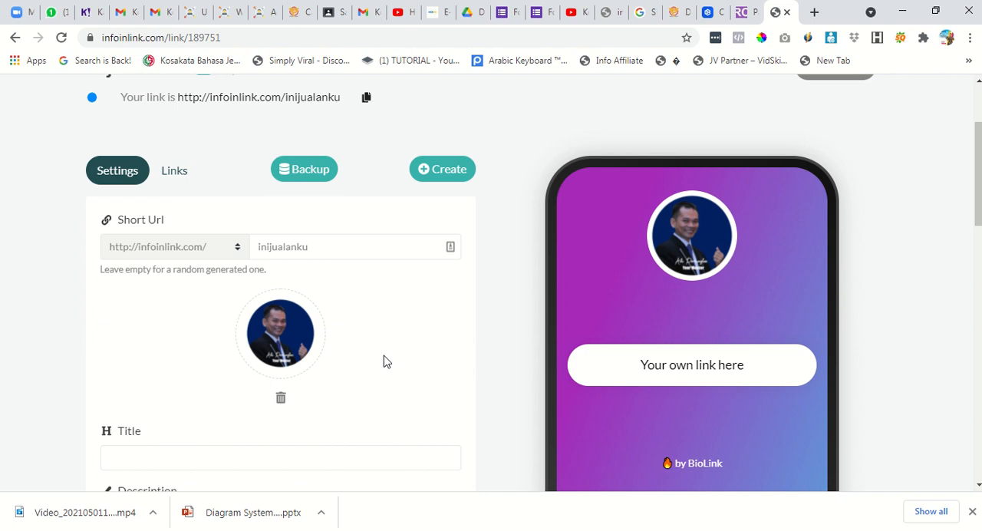
Set the biolink page's title to "INI JUALANKU".
scroll(445, 342, down, 1)
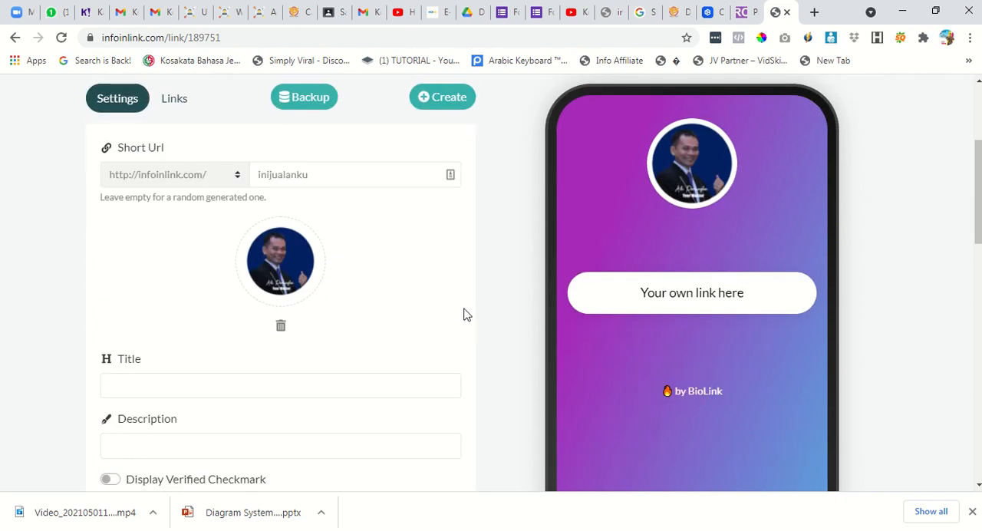
scroll(458, 346, down, 1)
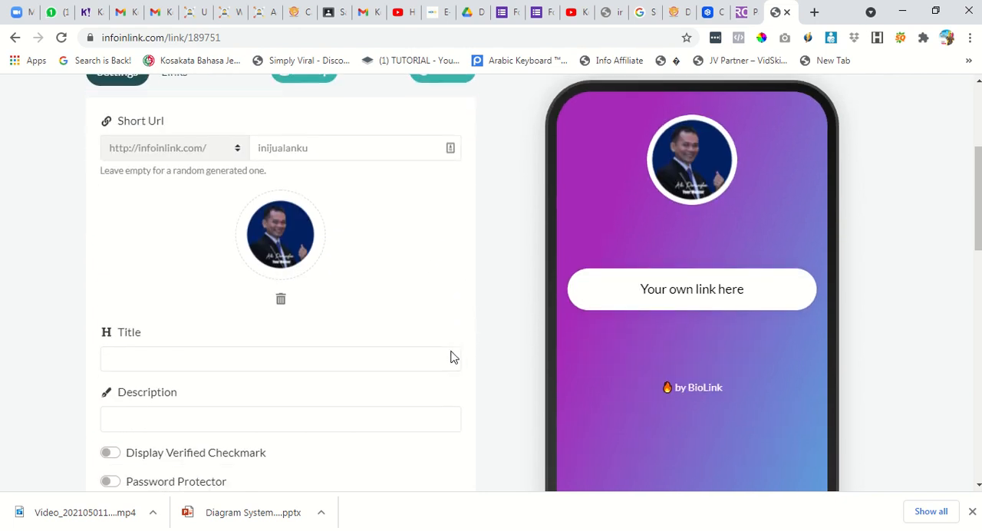
click(291, 320)
click(291, 319)
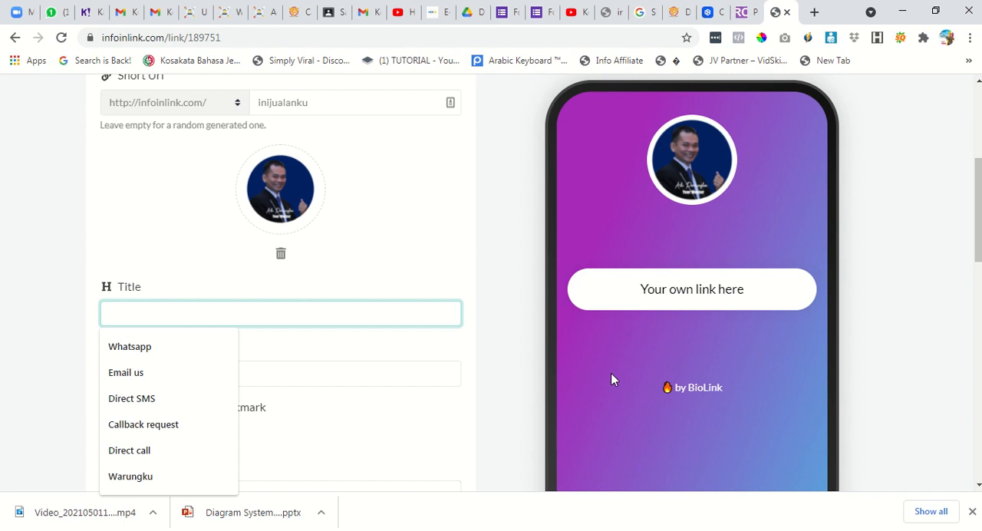
text(Ka)
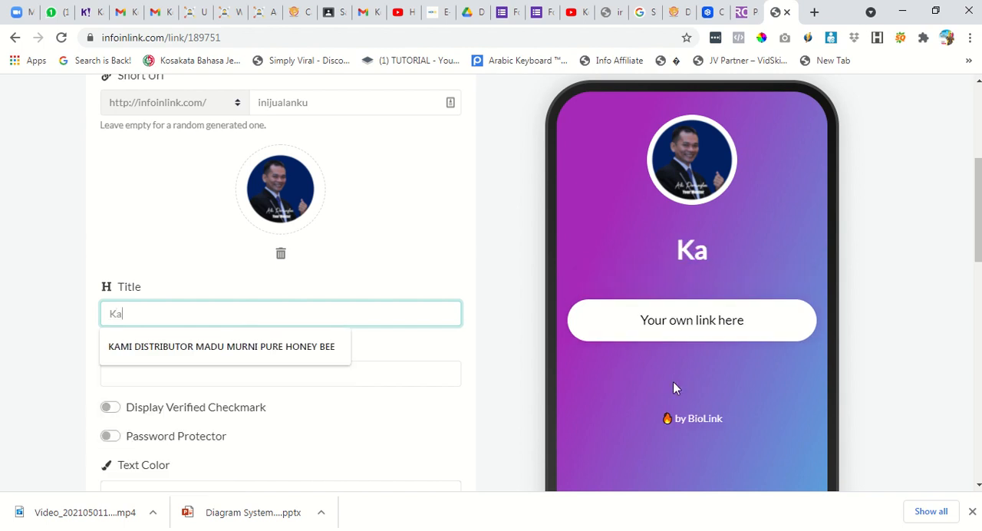
key(BackSpace)
key(BackSpace)
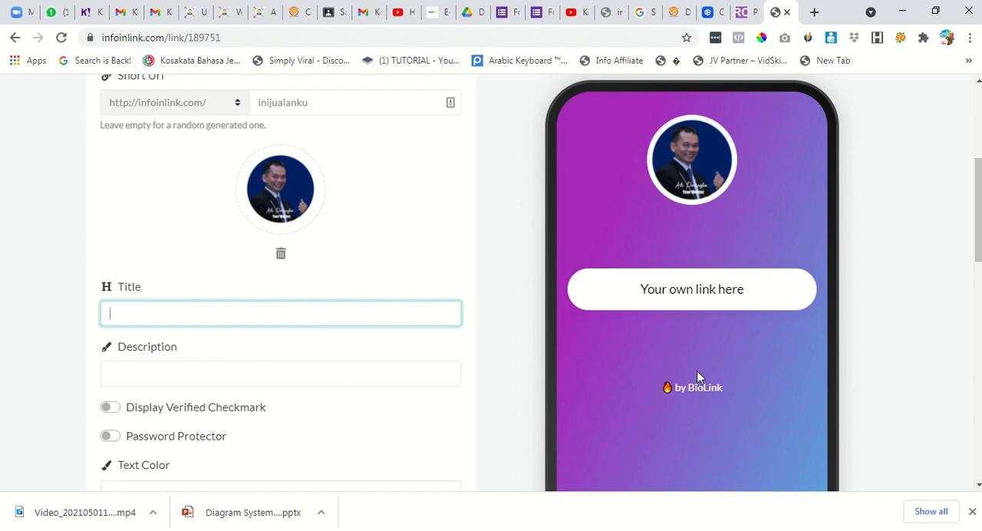
text(I)
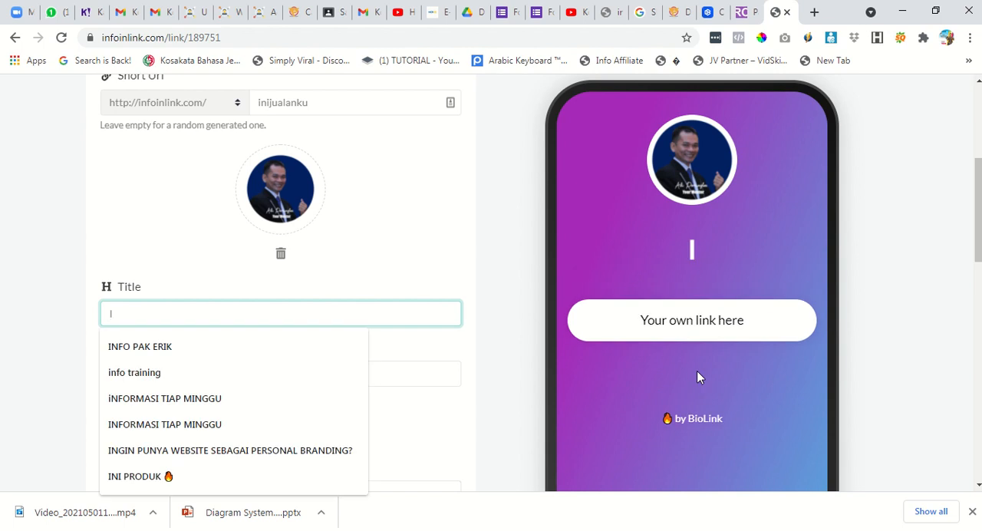
text(NI JUAL)
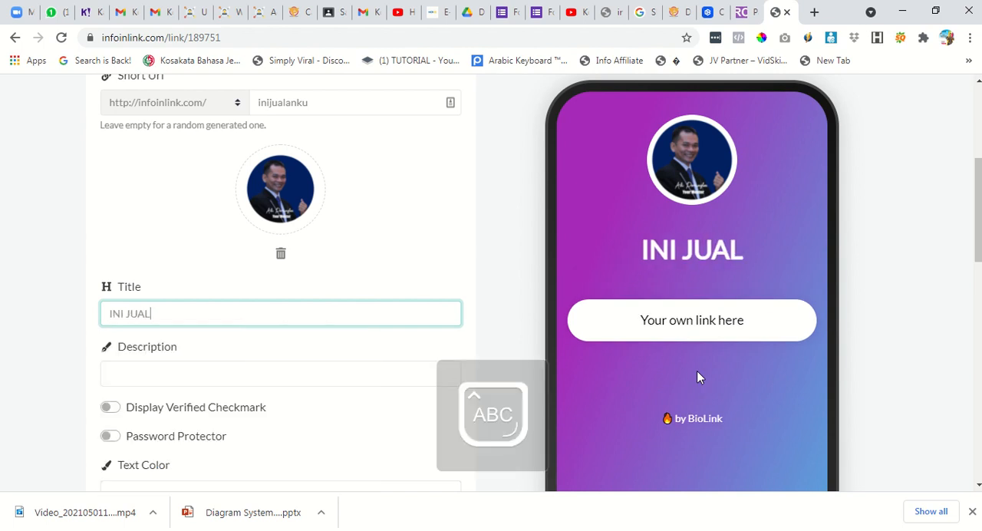
text(ANKU)
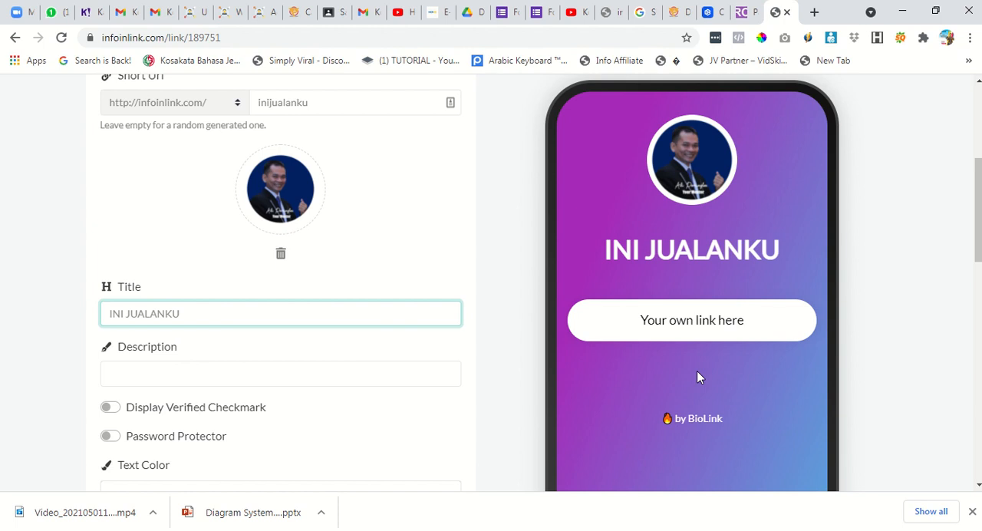
Set the biolink page's description to "Melayani pembelian Pop Ice, Roti Bakar pisang coklat, Susu Jahe Merah, Ngeprint dan Scan 1000rb, Kirim Pulsa token dll".
click(222, 374)
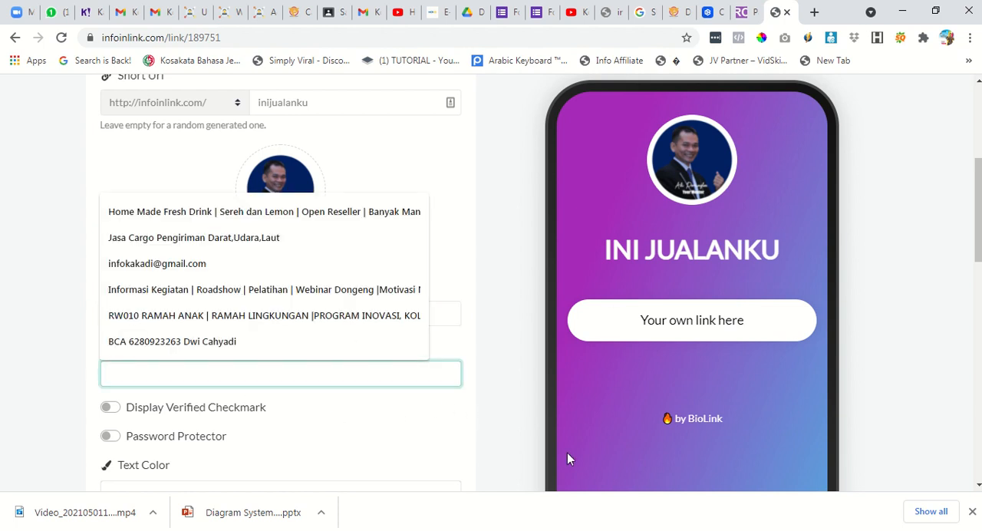
text(ME)
key(BackSpace)
key(Caps_Lock)
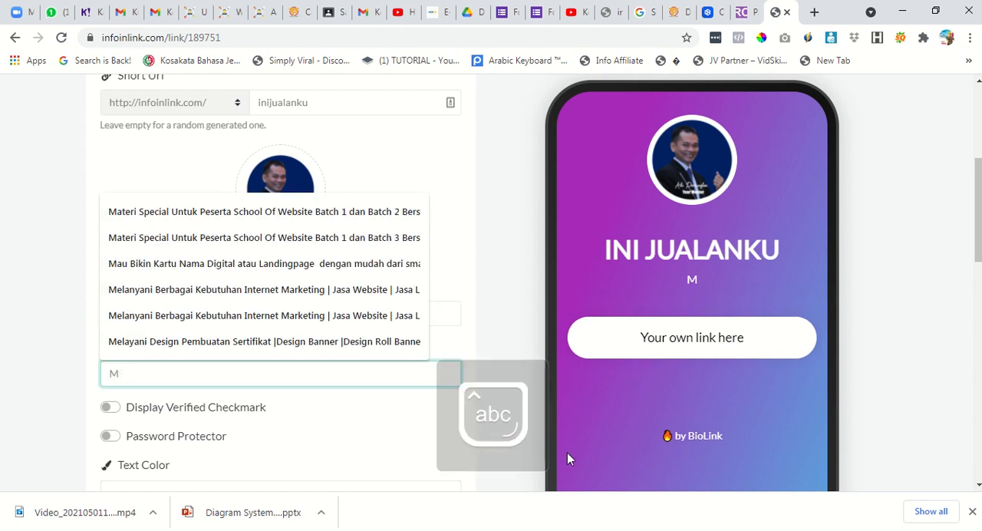
text(elayani pembe)
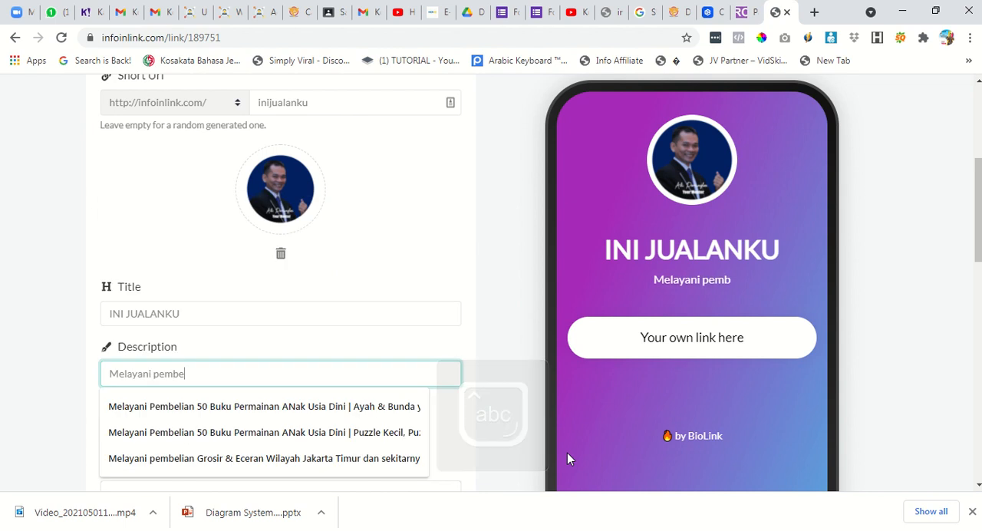
text(lian Po)
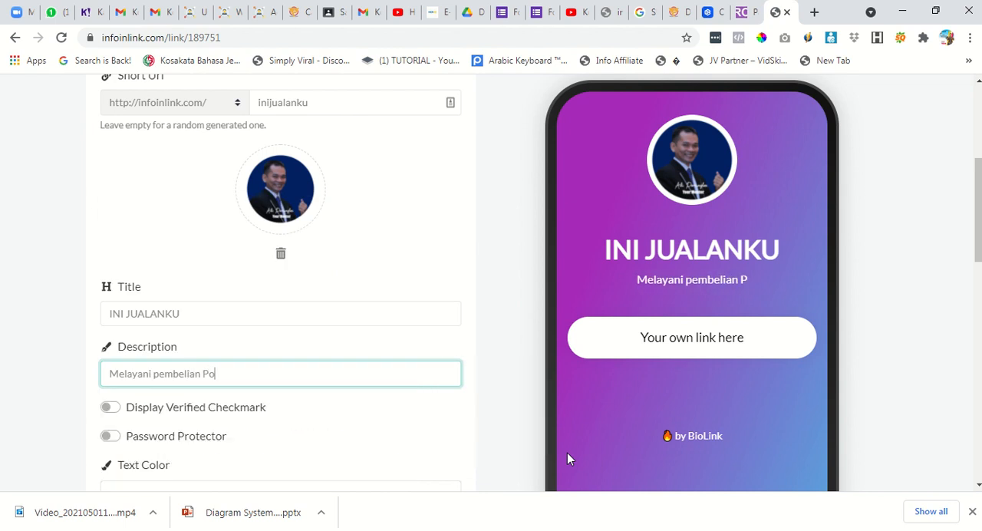
text(p Ice, )
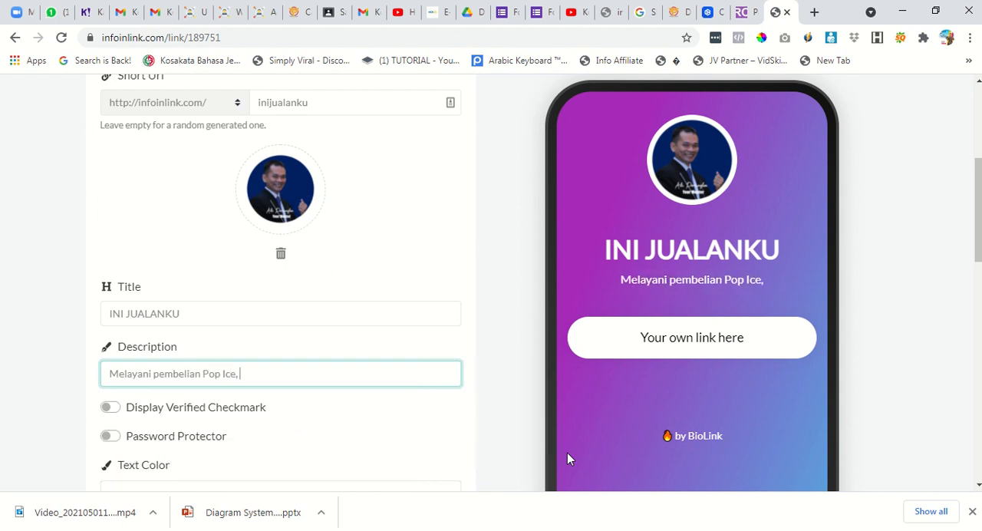
text(N)
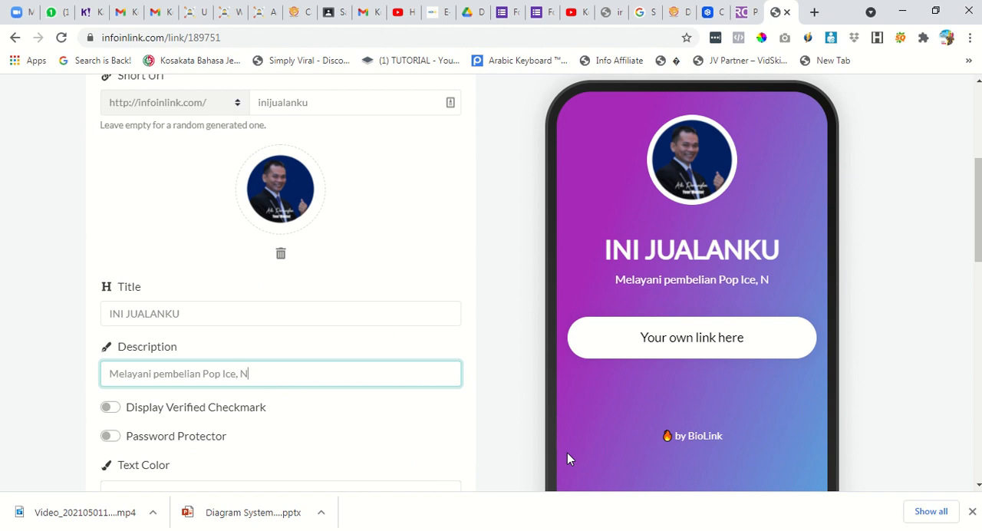
key(BackSpace)
text(Roti B)
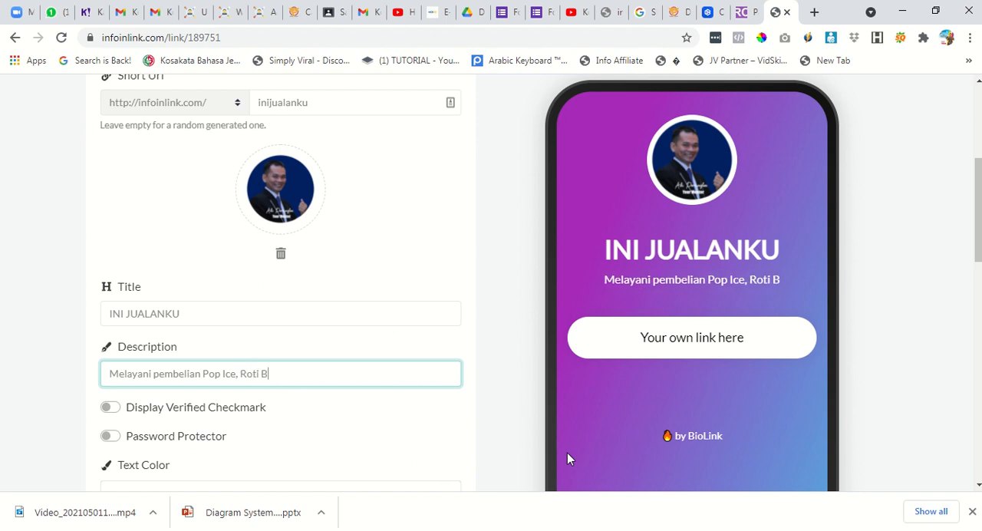
text(akar pisang coklat)
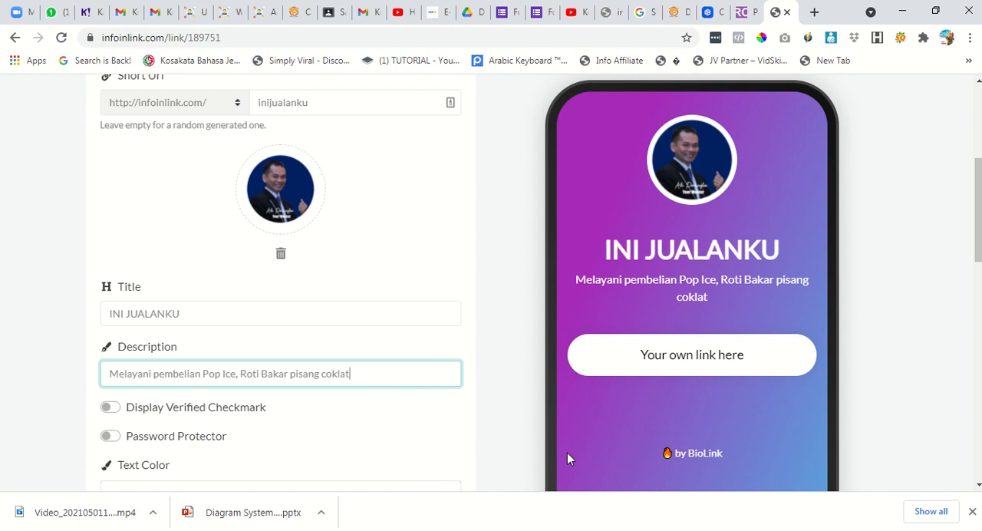
text(, )
text(Susu)
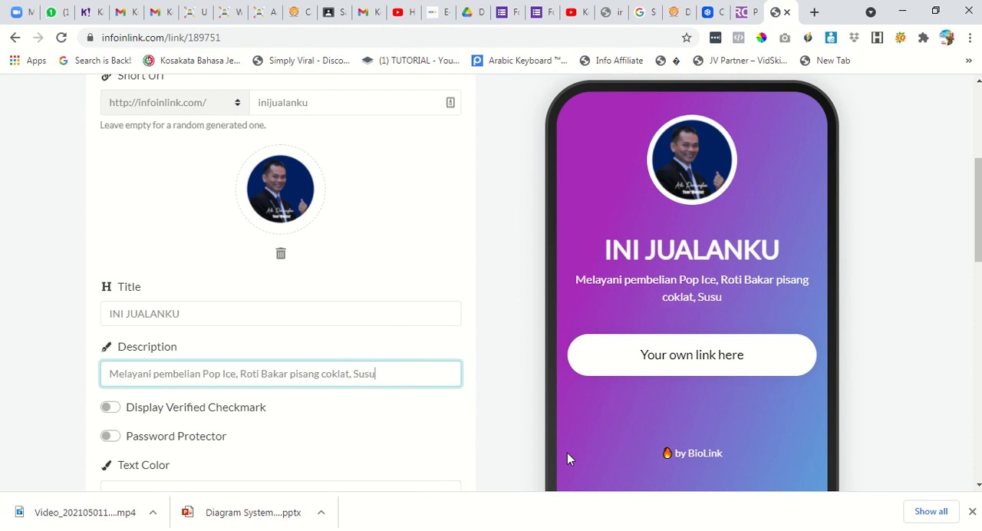
text( Jahe Mer)
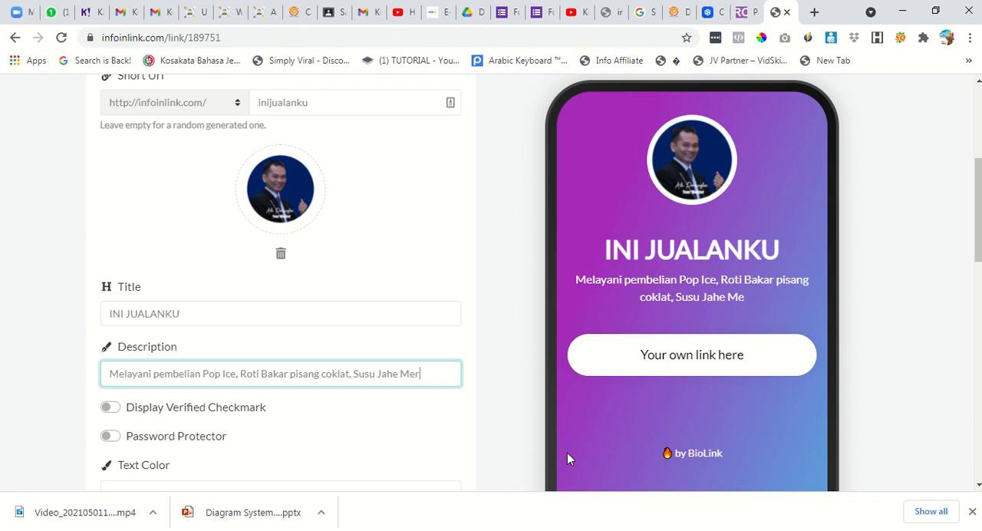
text(ah, )
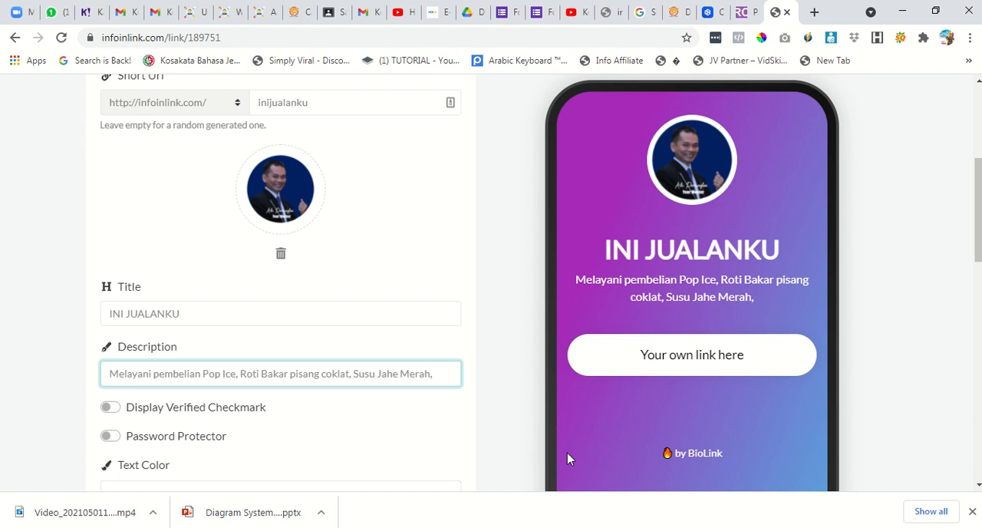
text(Nge)
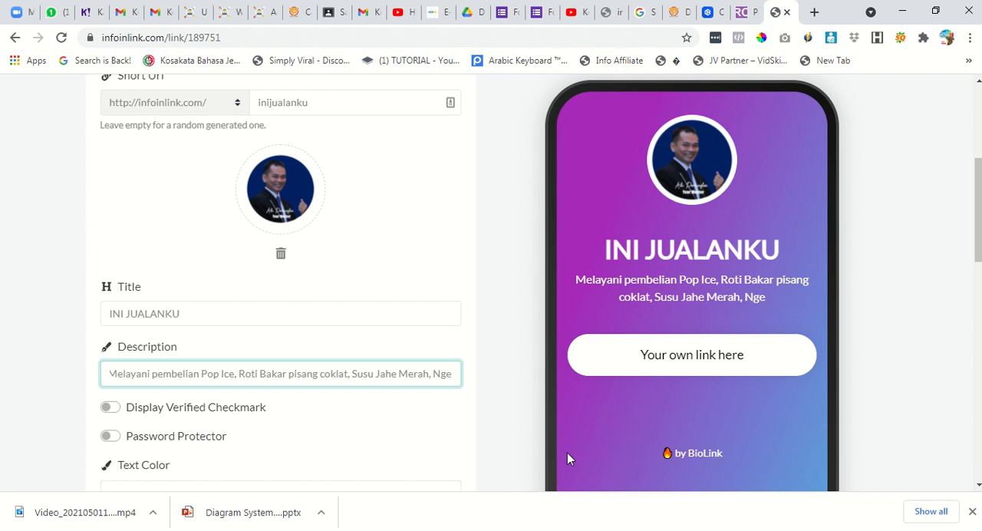
text(print)
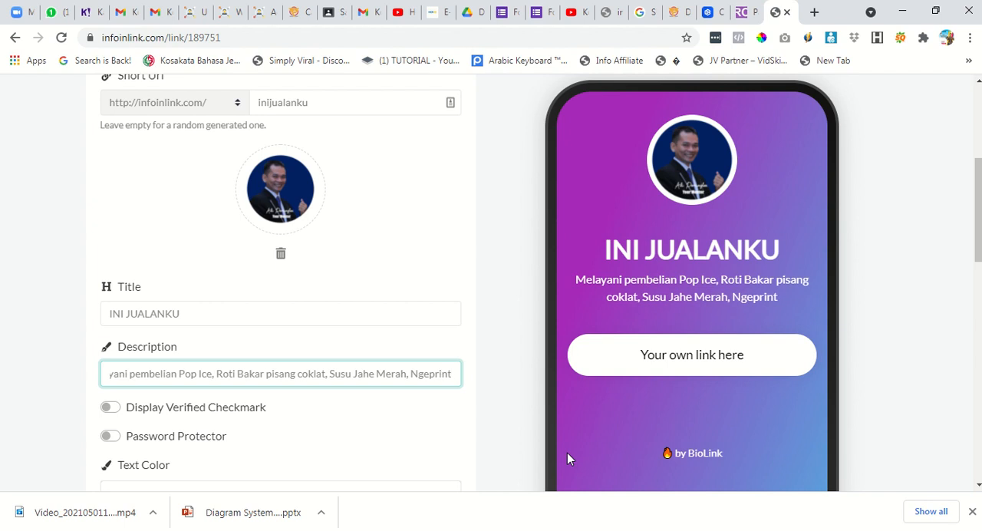
text( dan S)
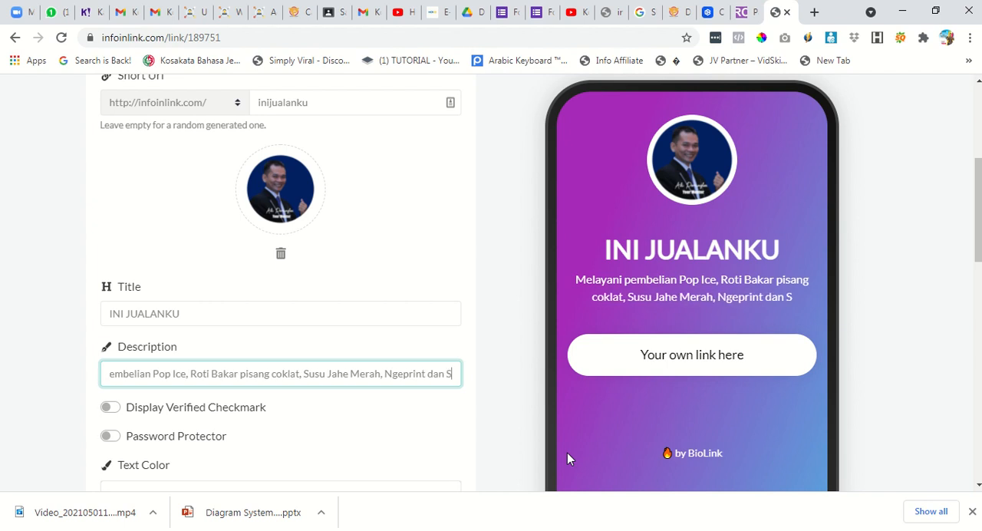
text(can 100)
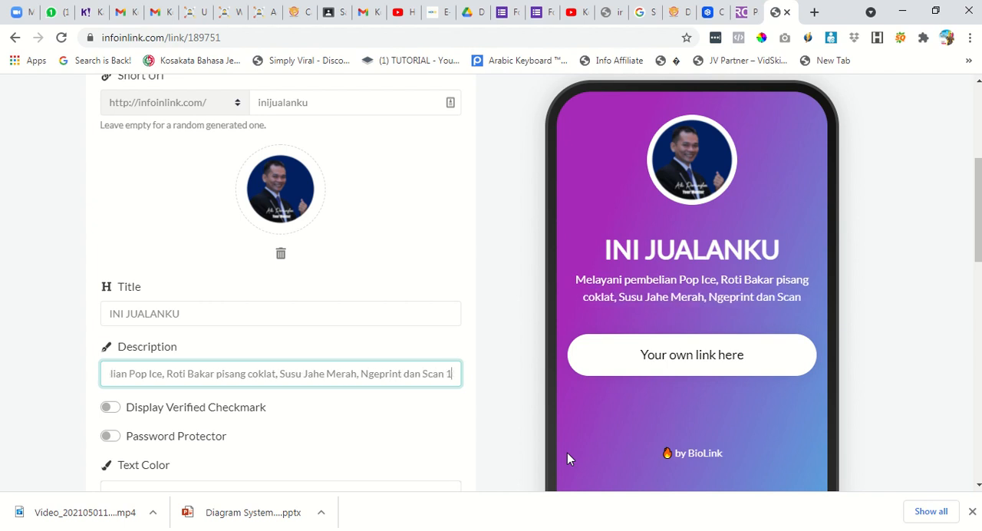
key(BackSpace)
key(BackSpace)
key(BackSpace)
key(BackSpace)
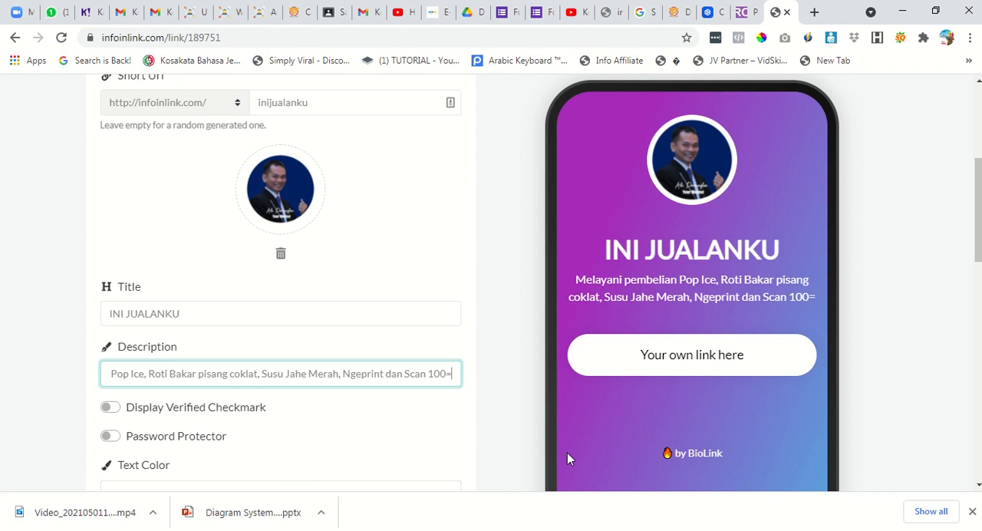
text(1000rb,)
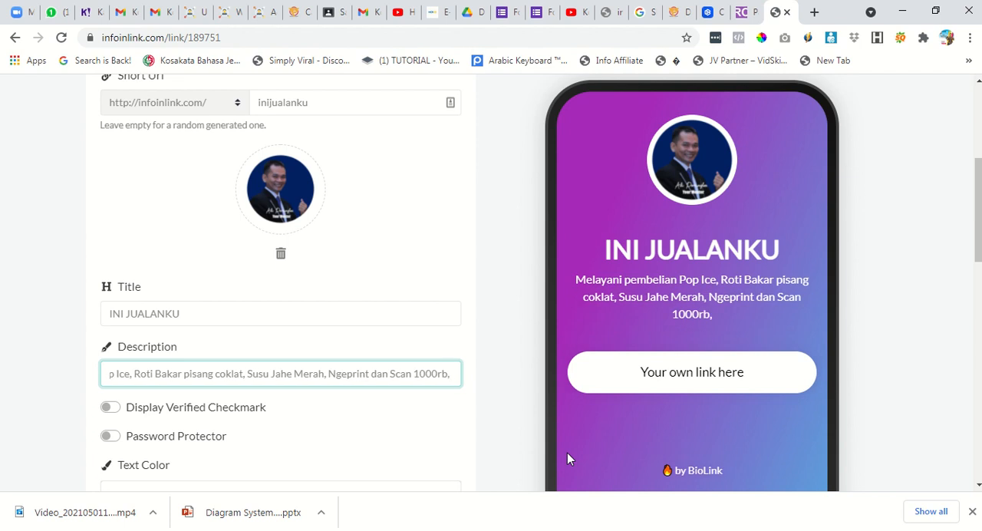
text( Kirim Pu)
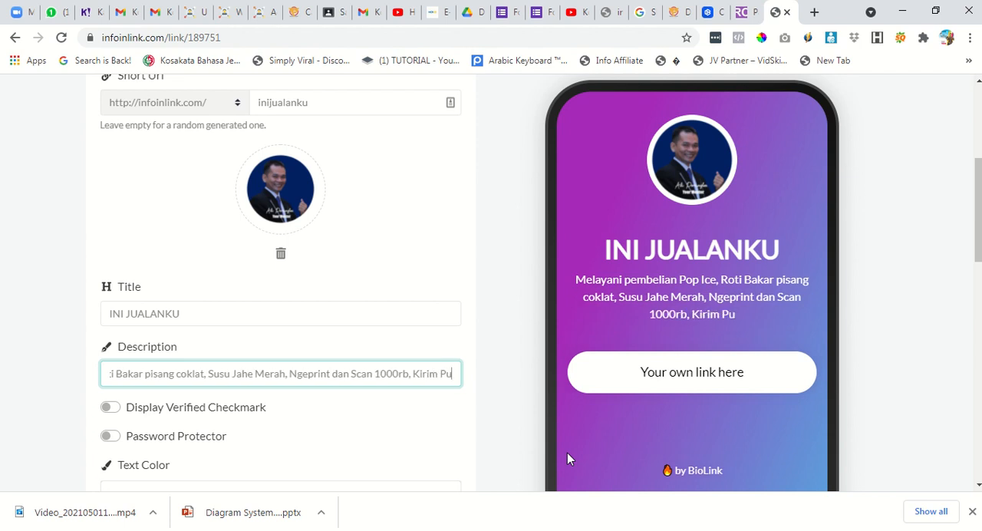
text(lsa tok)
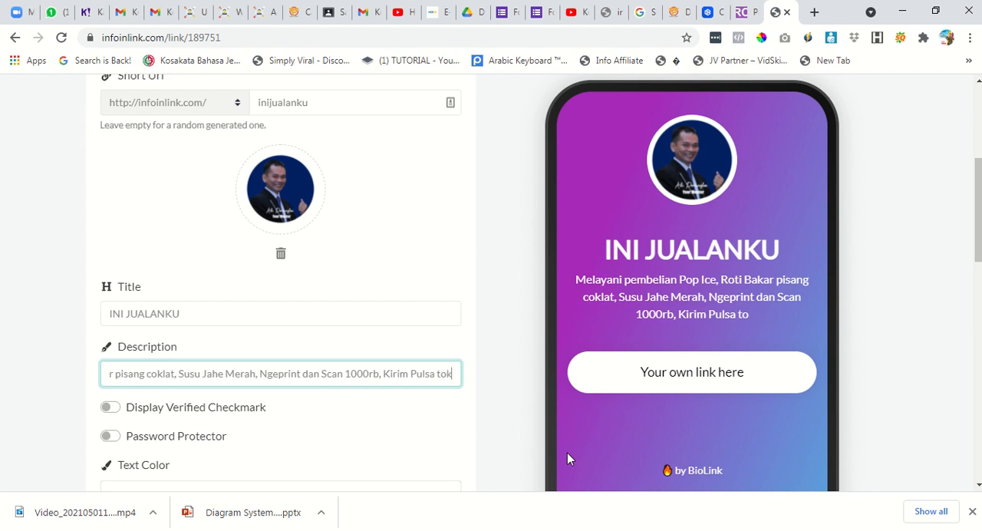
text(en)
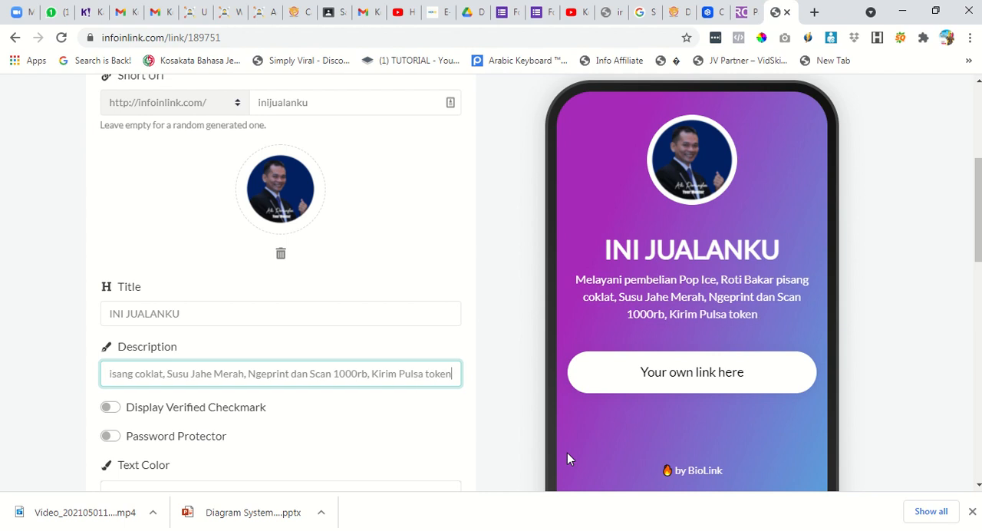
text( dll)
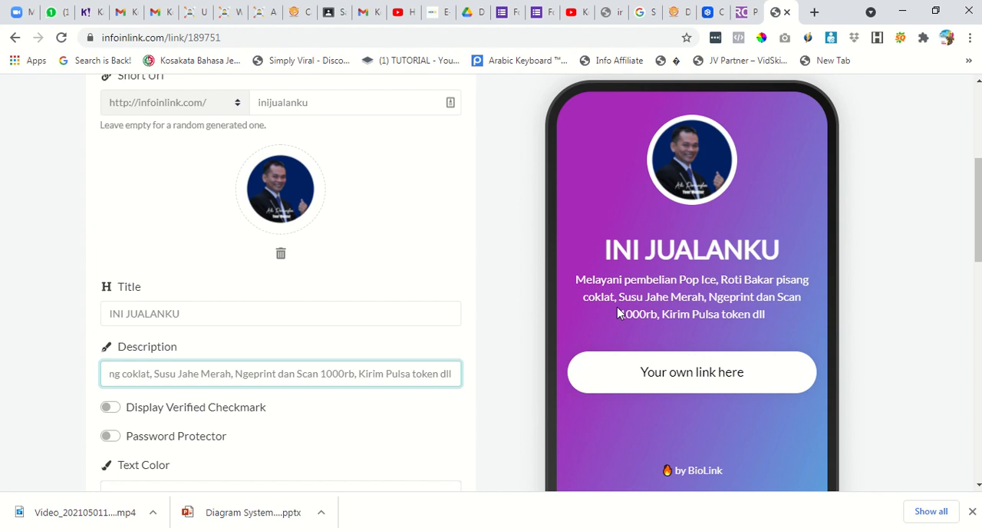
Enable the verified checkmark on the biolink page and save the page settings.
scroll(430, 384, down, 2)
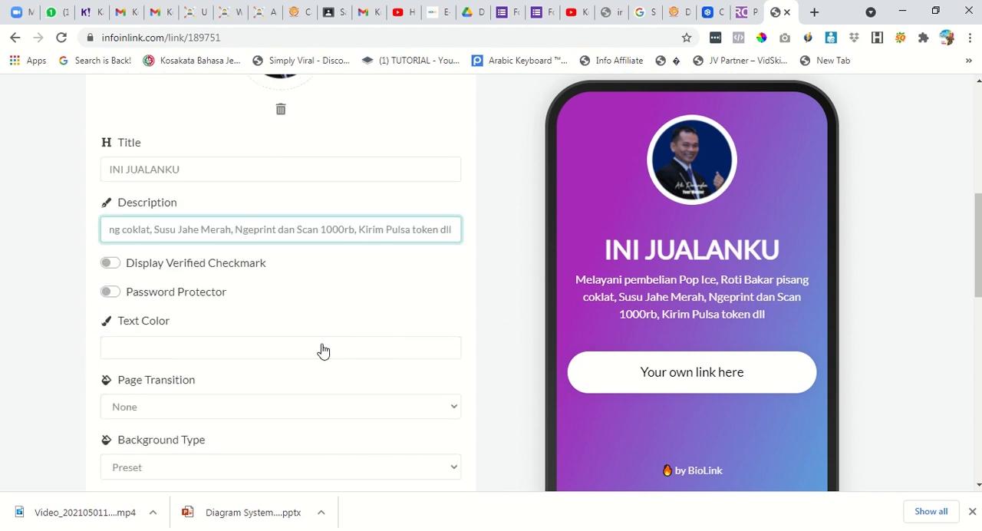
click(177, 271)
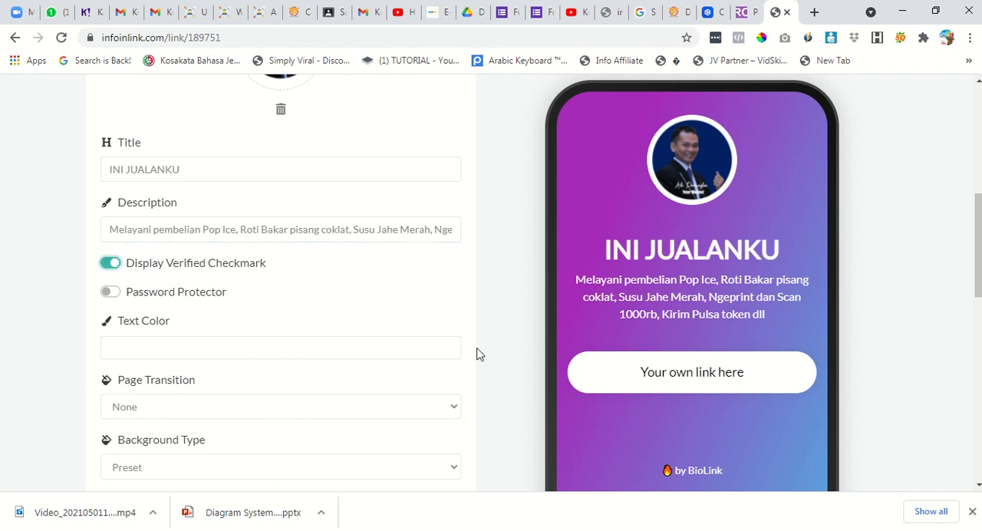
scroll(320, 337, down, 10)
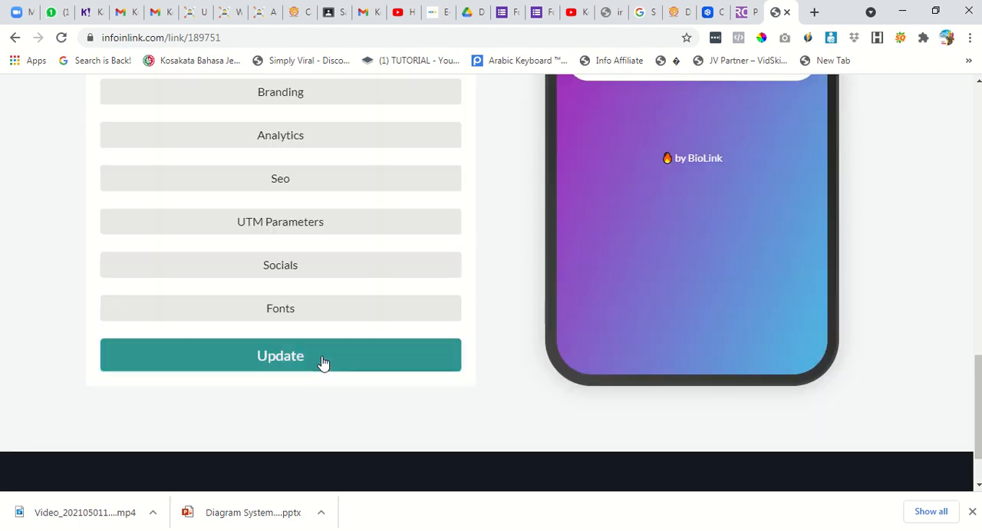
click(323, 363)
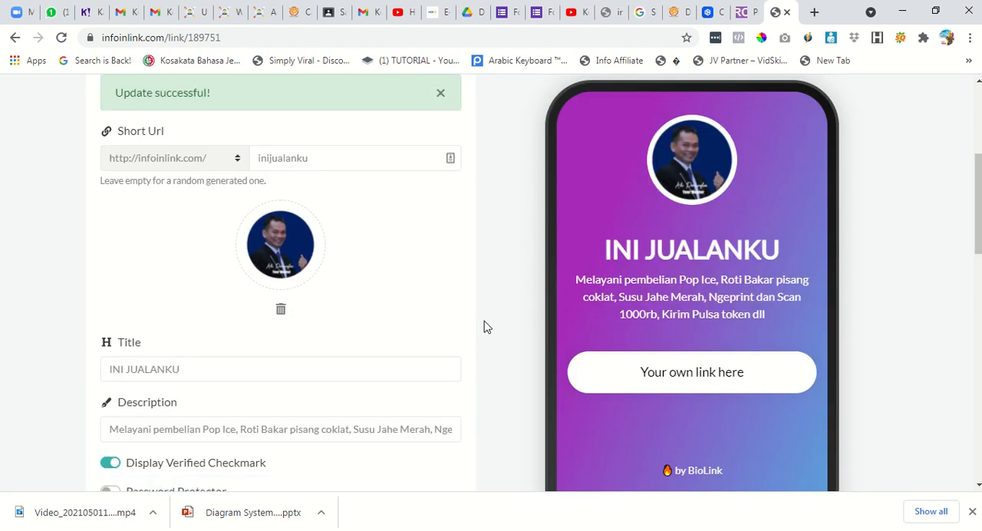
Try a red text color for the biolink page and return it to white.
scroll(484, 327, down, 4)
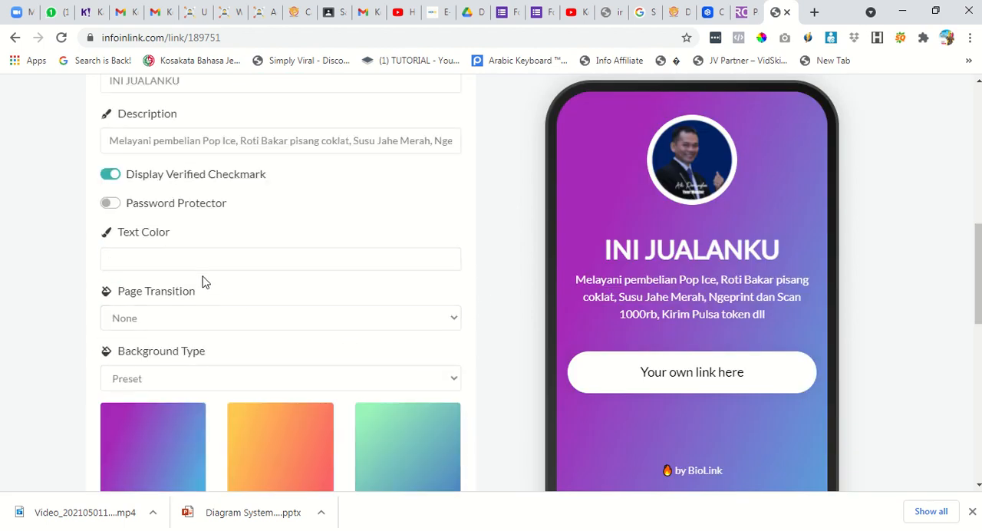
click(202, 261)
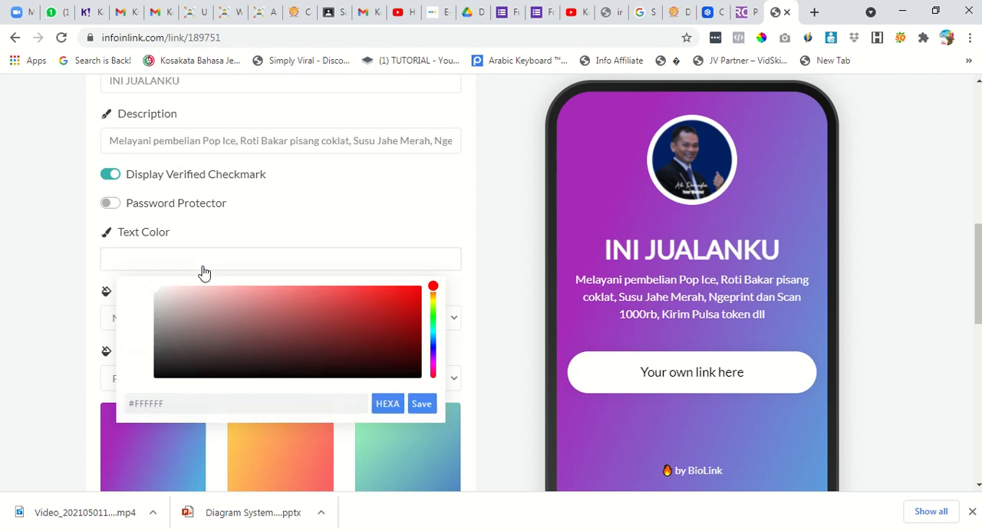
click(404, 309)
drag(398, 318, 153, 280)
click(514, 258)
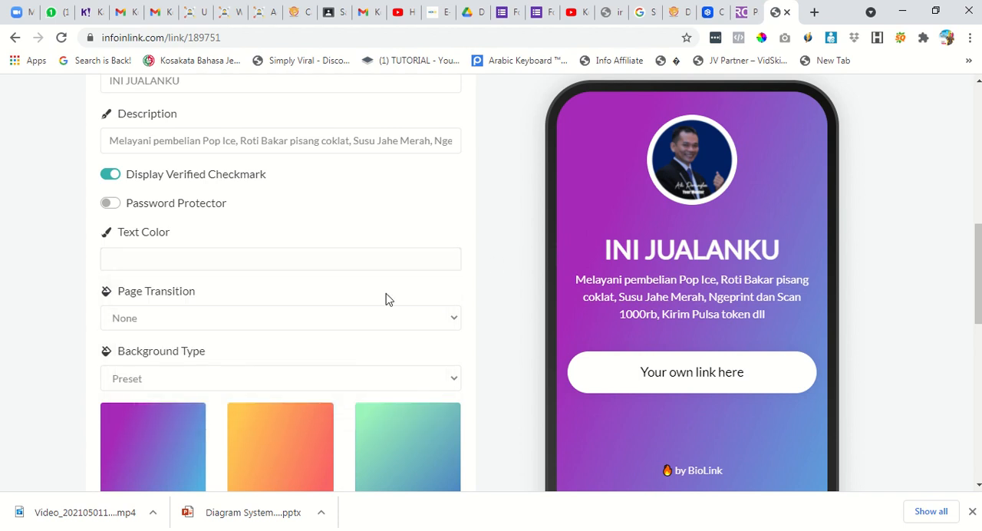
Try the Scale (Scale Down / From Right) page transition and settle on Fade (From Top).
click(276, 321)
scroll(260, 280, down, 1)
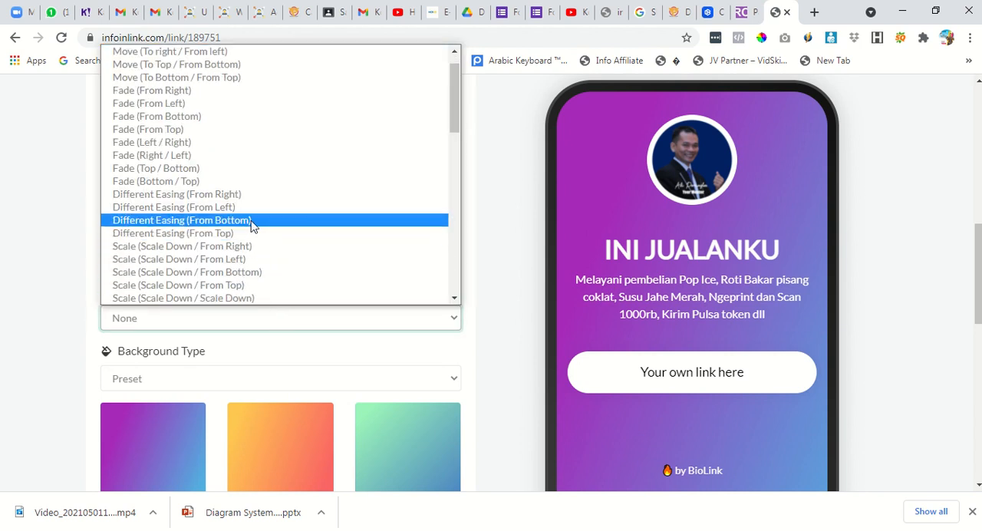
click(257, 247)
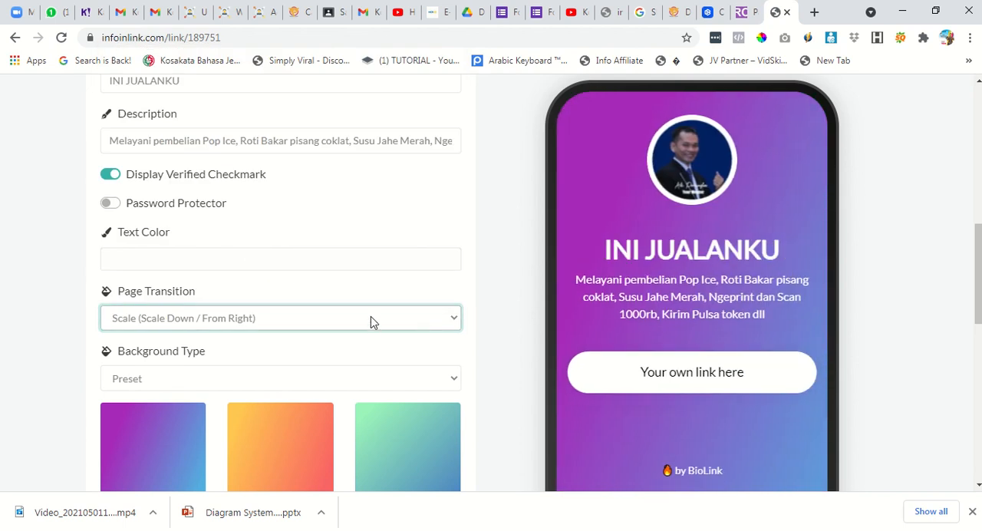
click(371, 316)
click(219, 156)
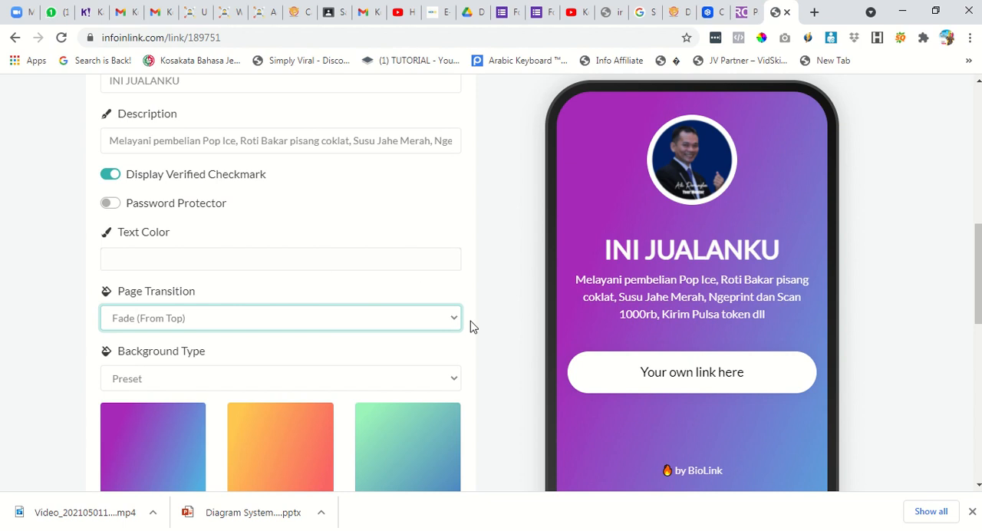
Switch the background type to Custom Gradient and set Color One to a fully opaque blue, #0885B9.
scroll(457, 291, down, 2)
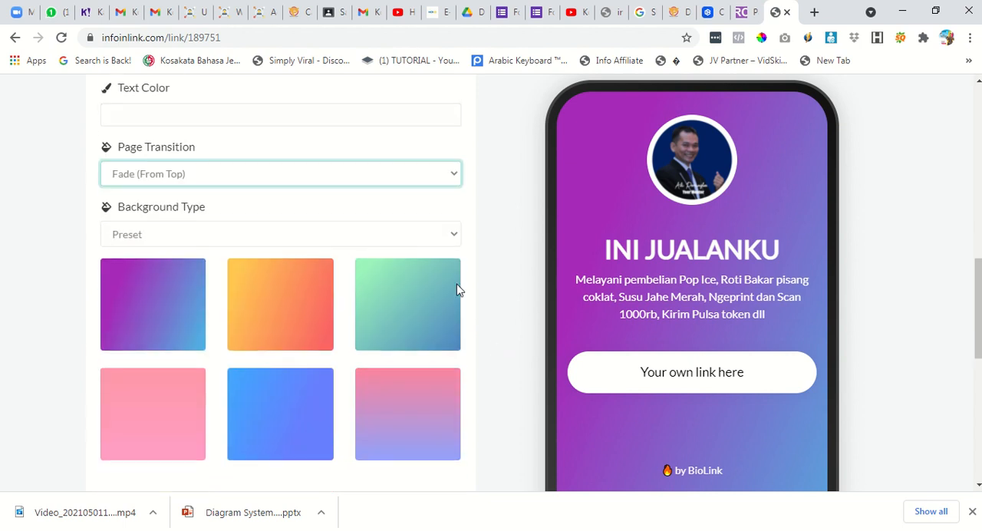
click(260, 235)
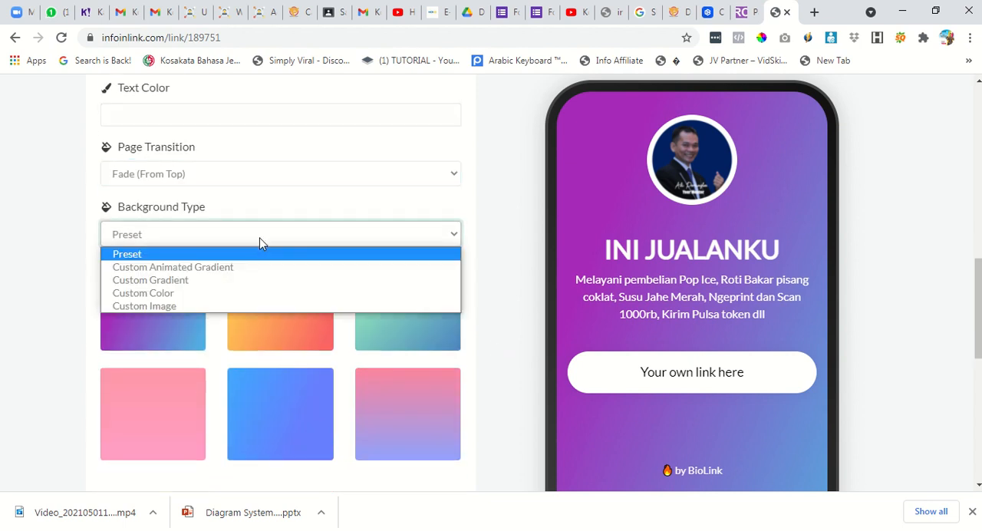
click(258, 284)
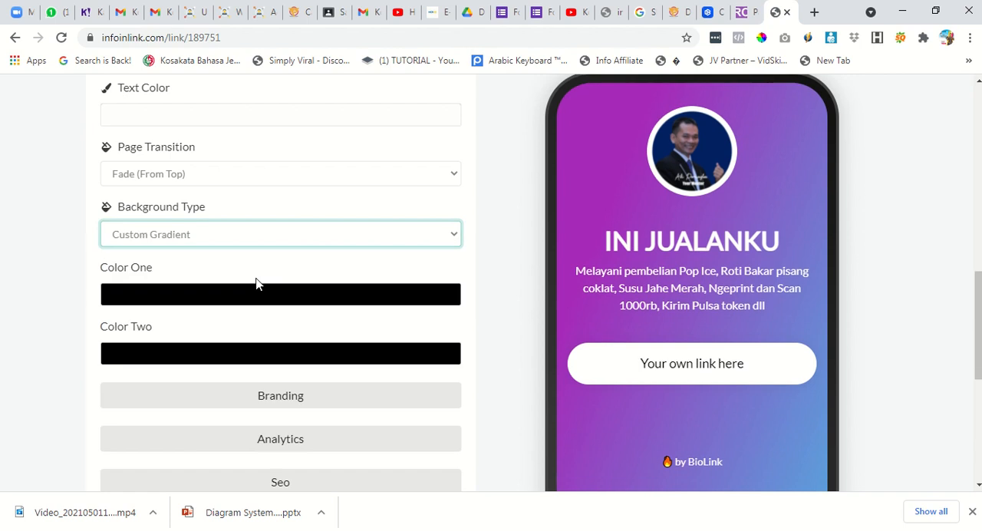
click(253, 300)
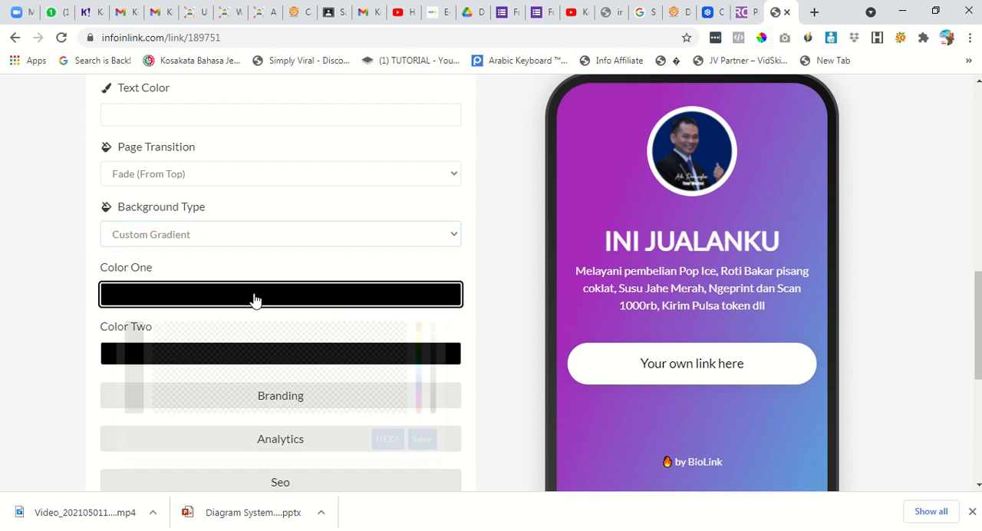
drag(433, 331, 433, 405)
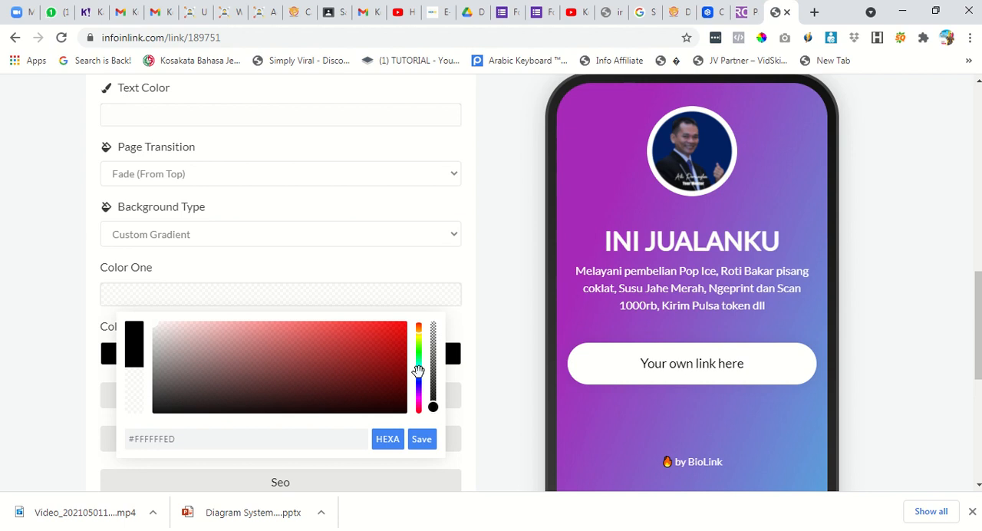
click(419, 374)
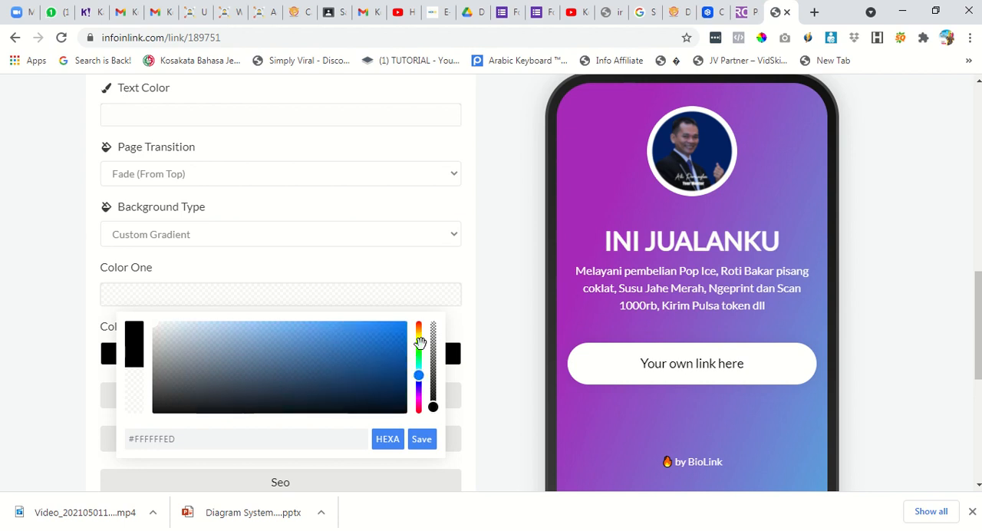
click(432, 412)
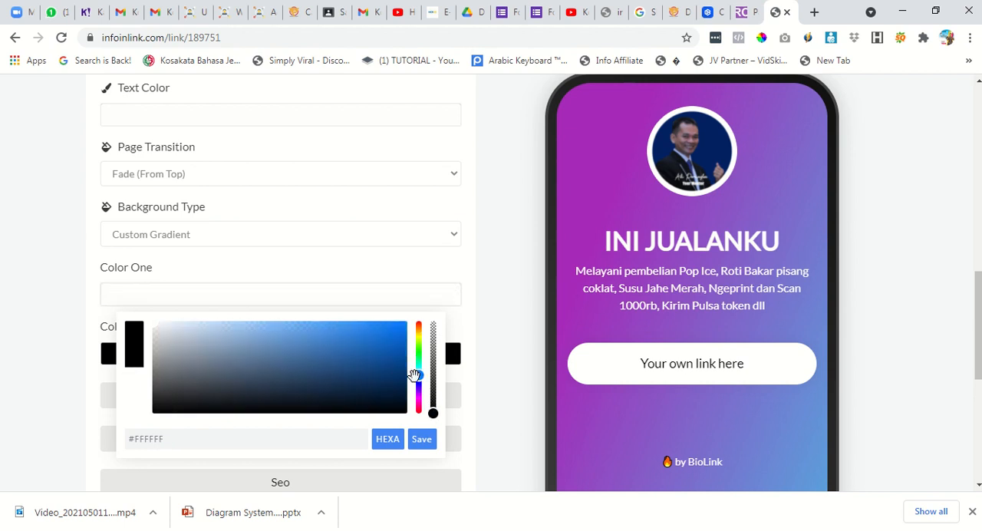
drag(418, 376, 419, 372)
click(395, 346)
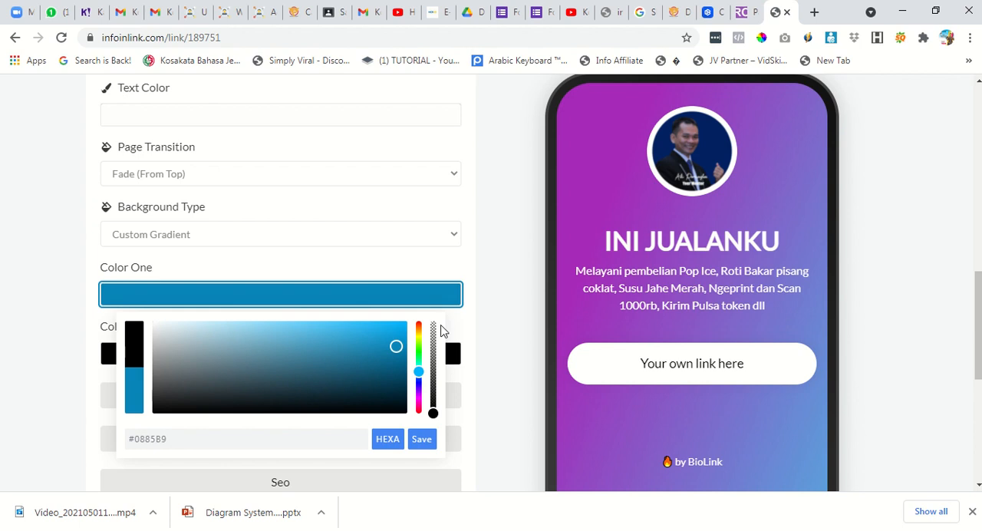
click(484, 331)
Set the background gradient's Color Two to a fully opaque bright green.
click(430, 361)
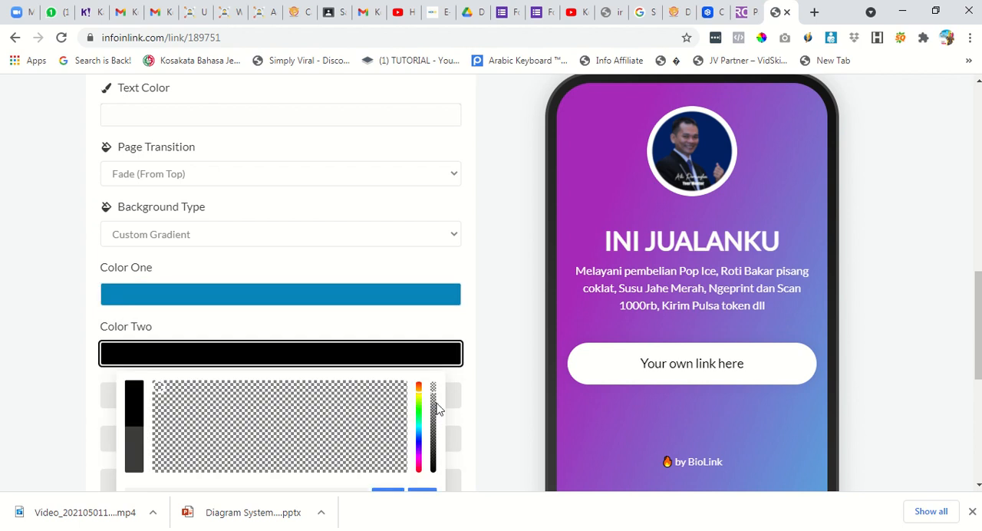
click(433, 403)
click(419, 407)
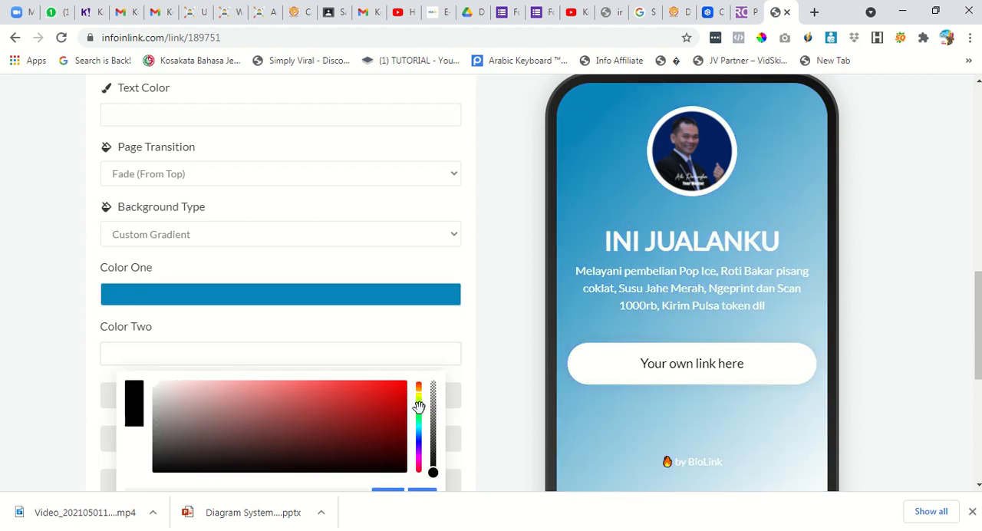
click(395, 405)
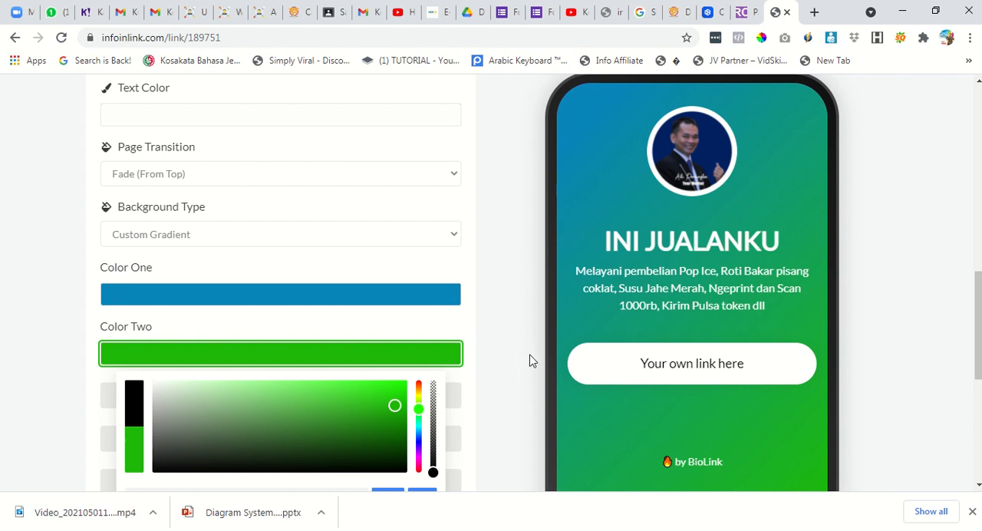
scroll(511, 362, down, 2)
click(470, 396)
Save the page settings with the custom gradient and check the background in the phone preview.
scroll(470, 396, down, 3)
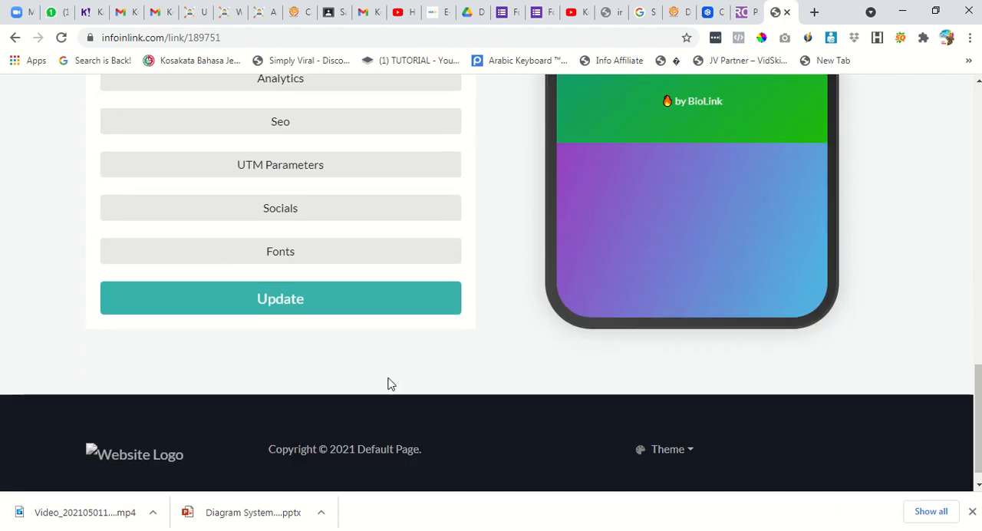
click(374, 314)
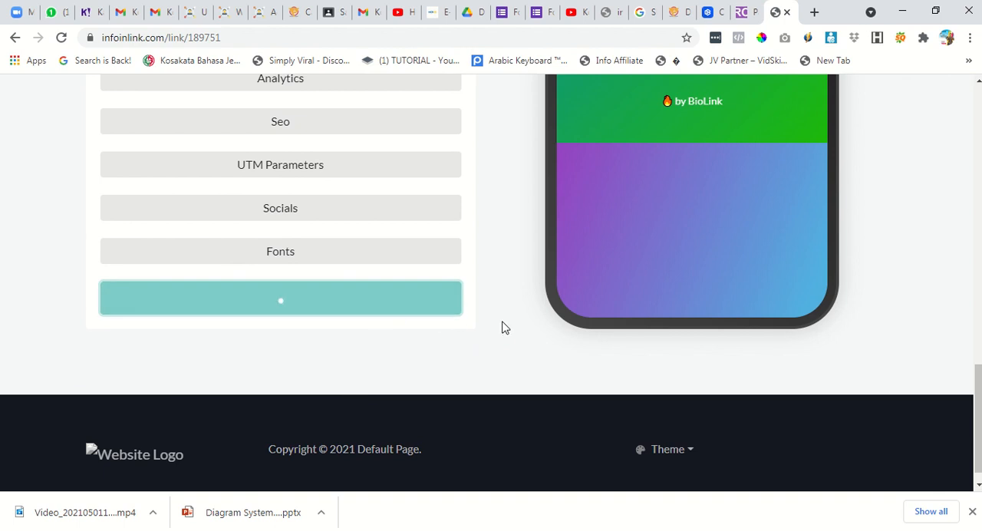
scroll(653, 350, down, 4)
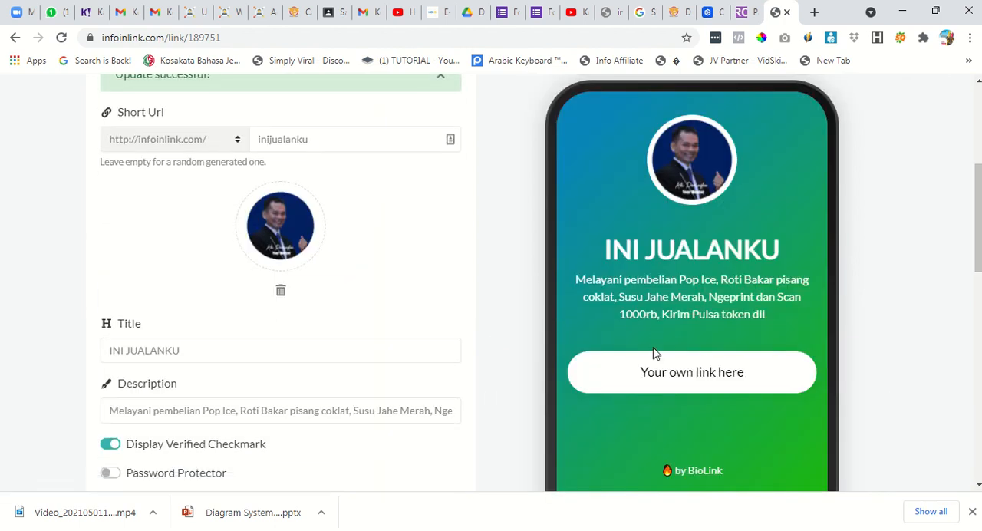
scroll(628, 370, down, 5)
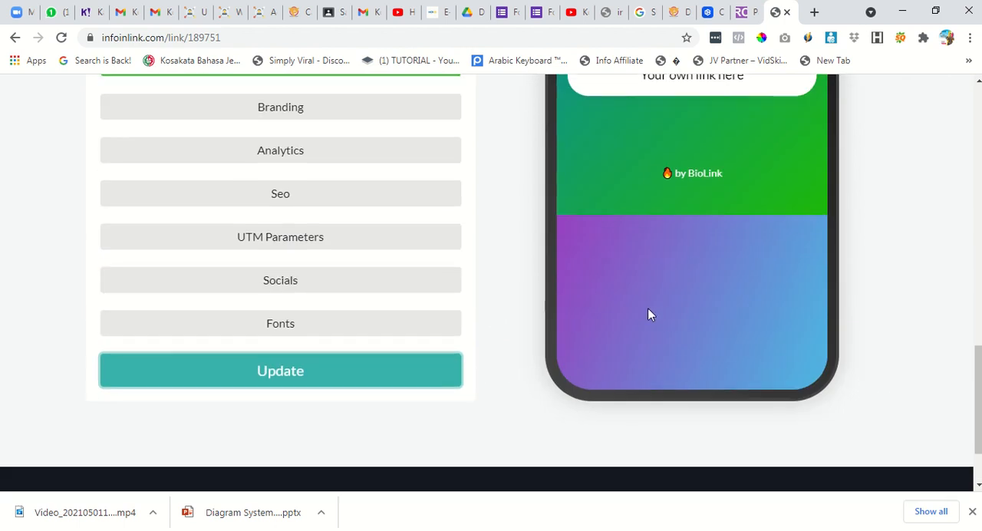
scroll(599, 334, up, 3)
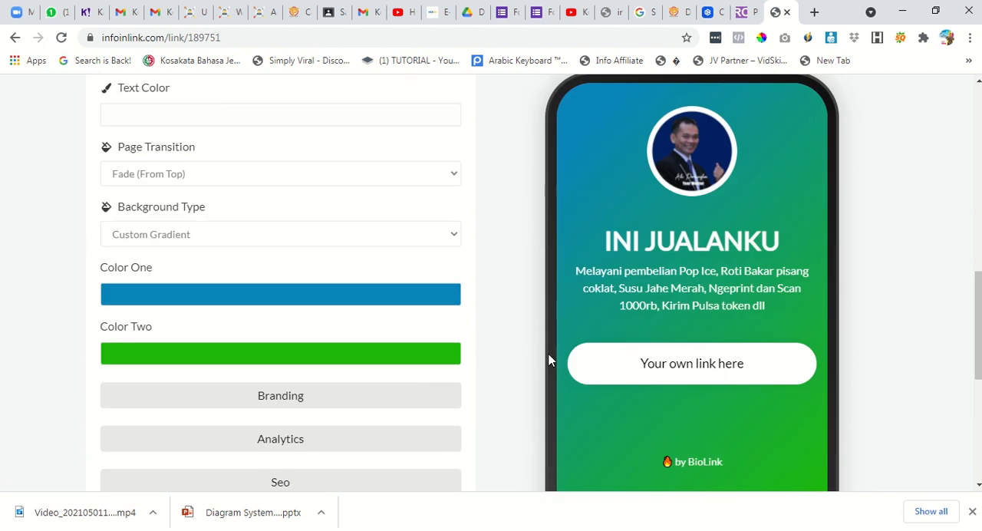
scroll(518, 345, up, 1)
scroll(496, 325, down, 2)
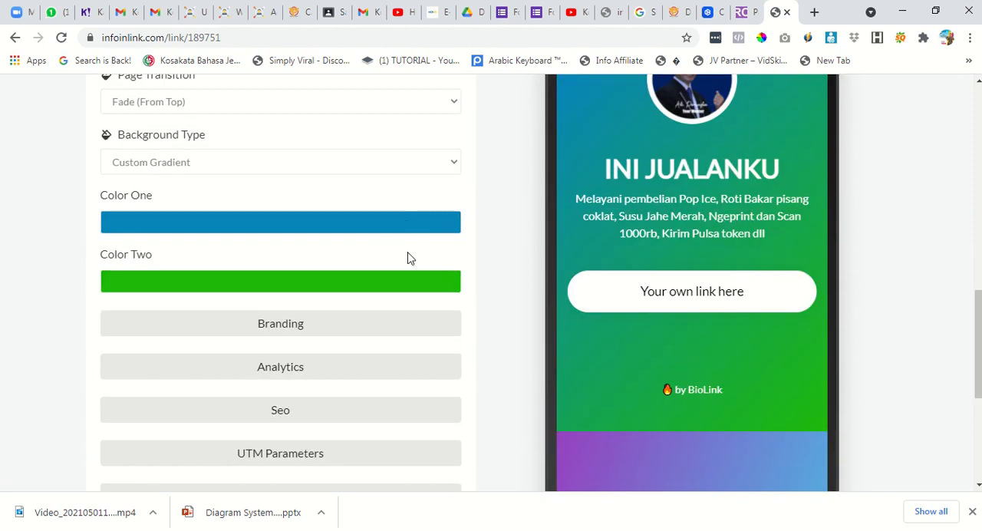
Change the background type to Preset, try the green-blue and pink-purple gradients, and settle on the blue gradient.
click(274, 163)
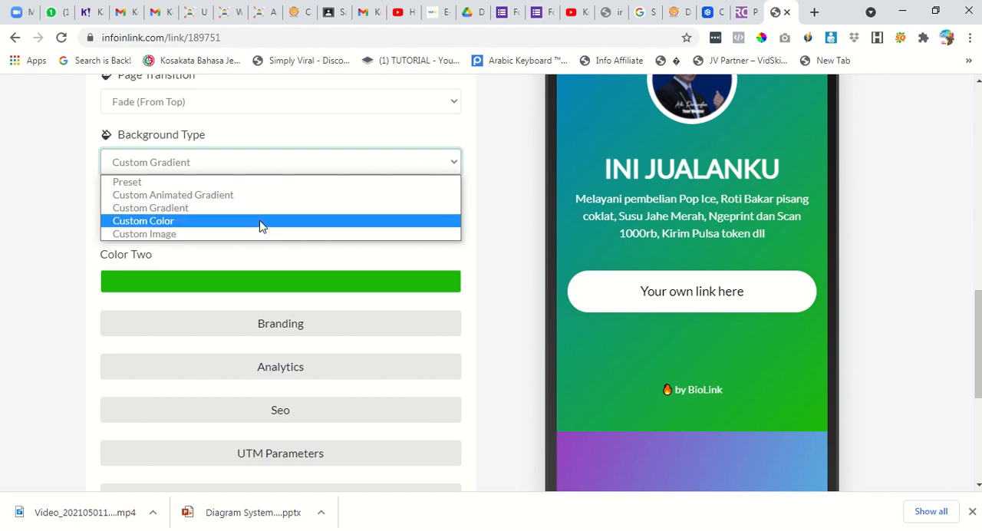
click(267, 182)
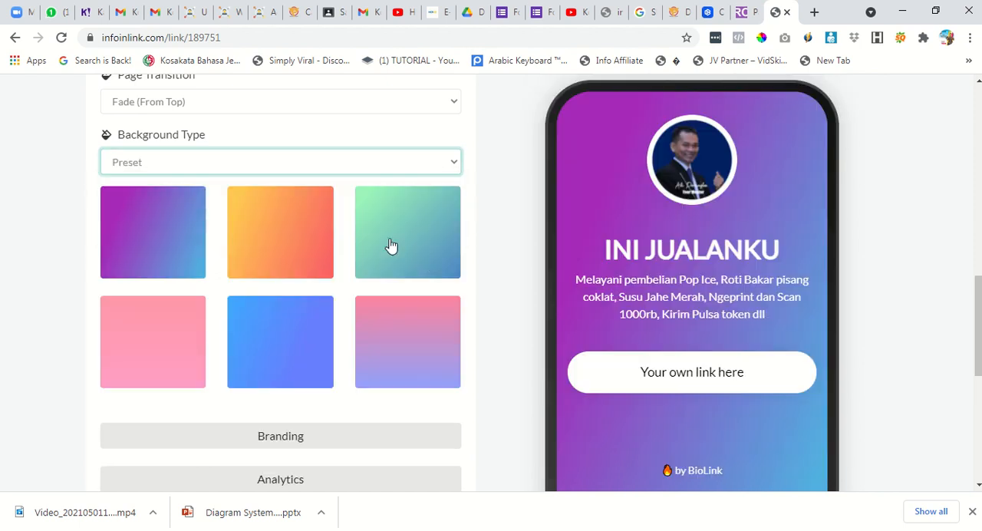
click(422, 274)
click(310, 348)
click(389, 347)
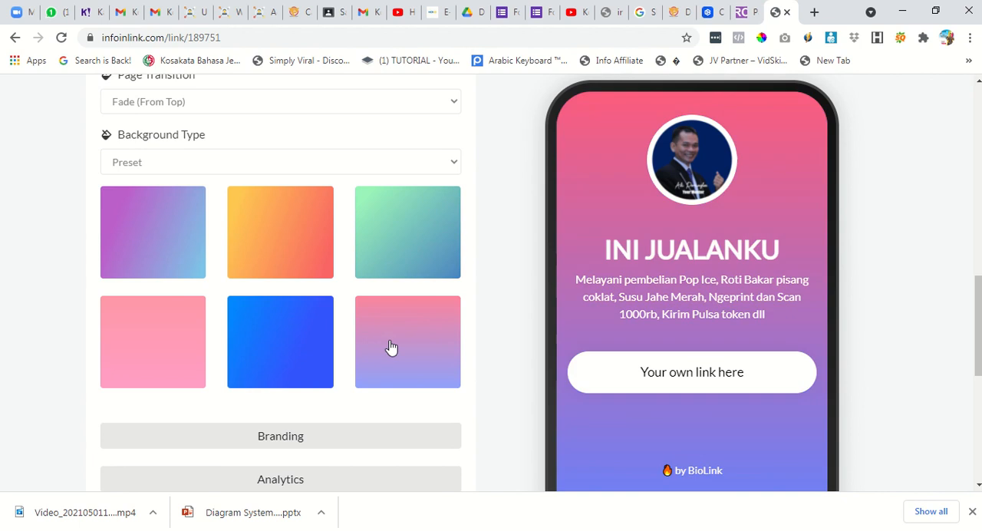
click(310, 324)
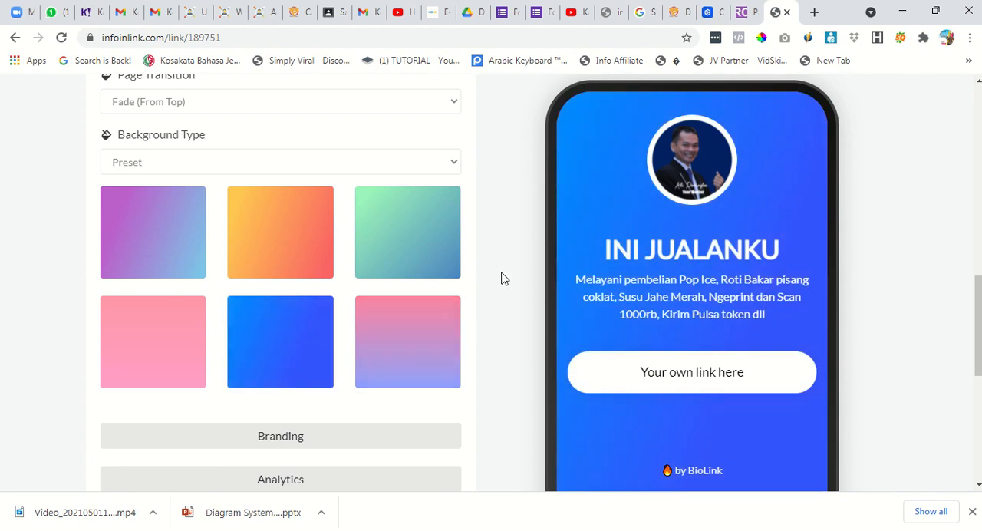
Expand the Branding settings and enter the owner's name as the branding name.
scroll(499, 296, down, 2)
click(396, 299)
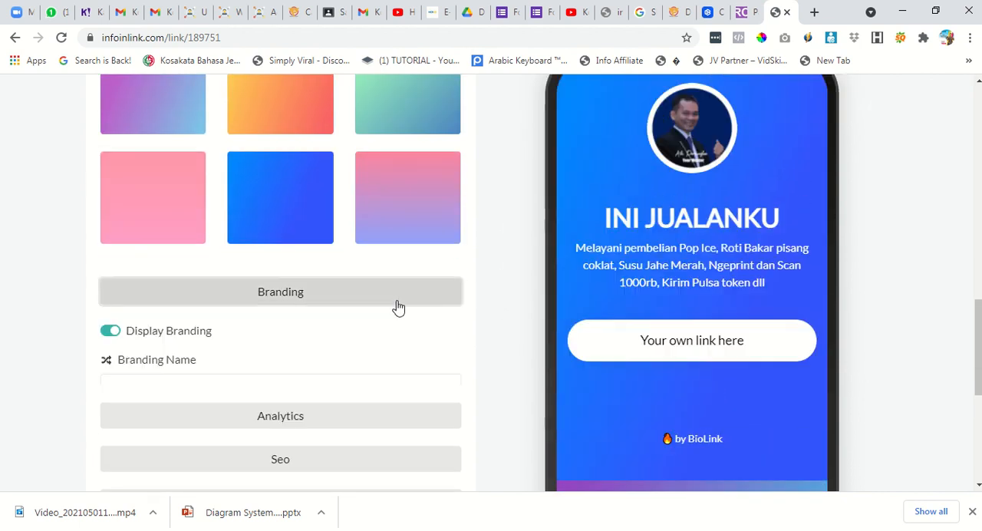
scroll(423, 345, down, 1)
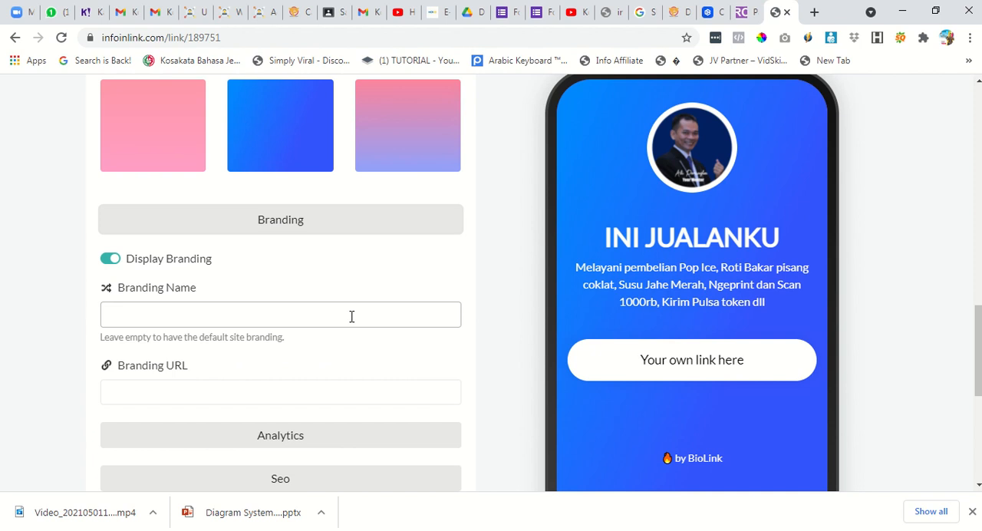
click(291, 312)
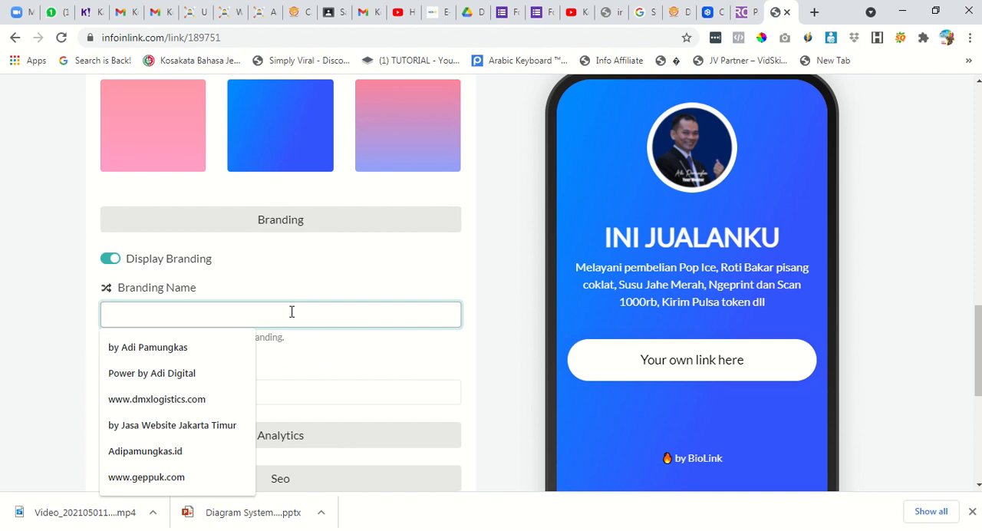
click(481, 278)
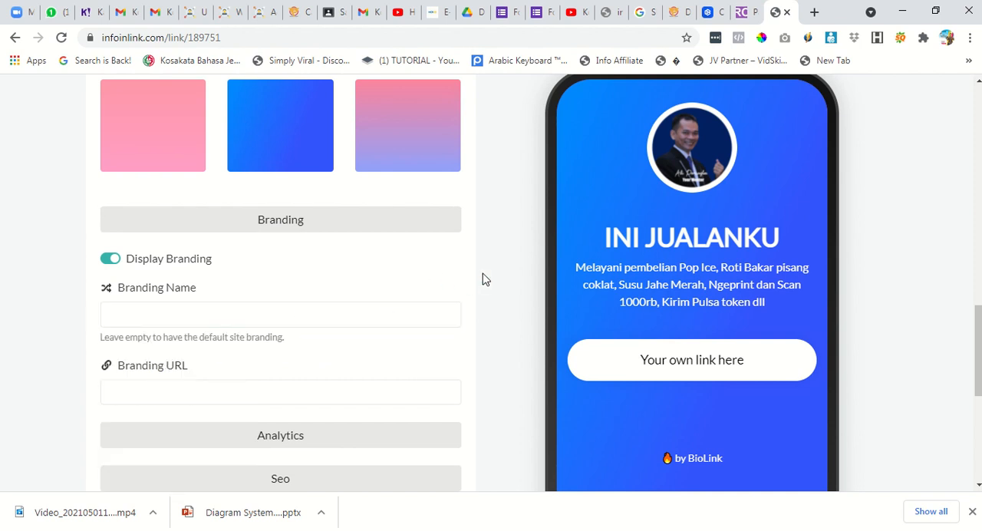
scroll(482, 284, down, 2)
click(242, 170)
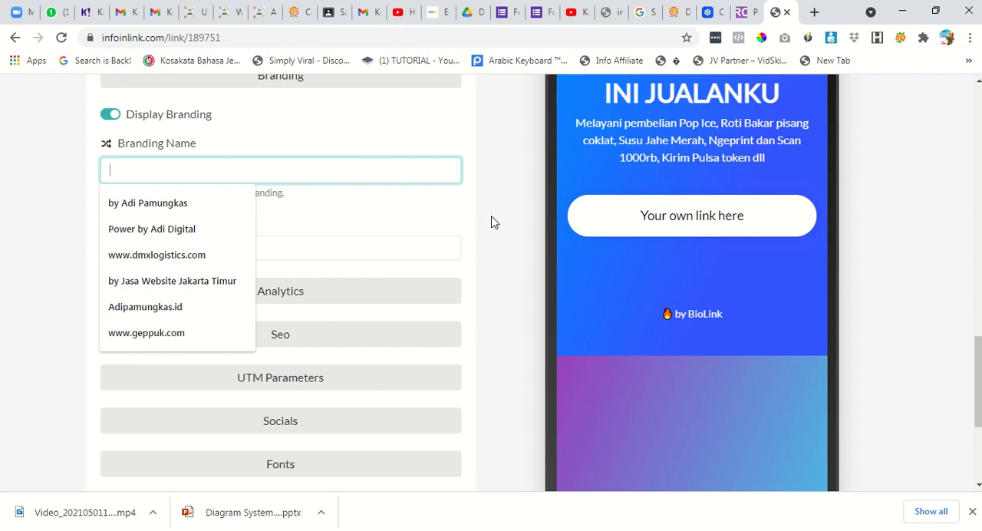
text(adip)
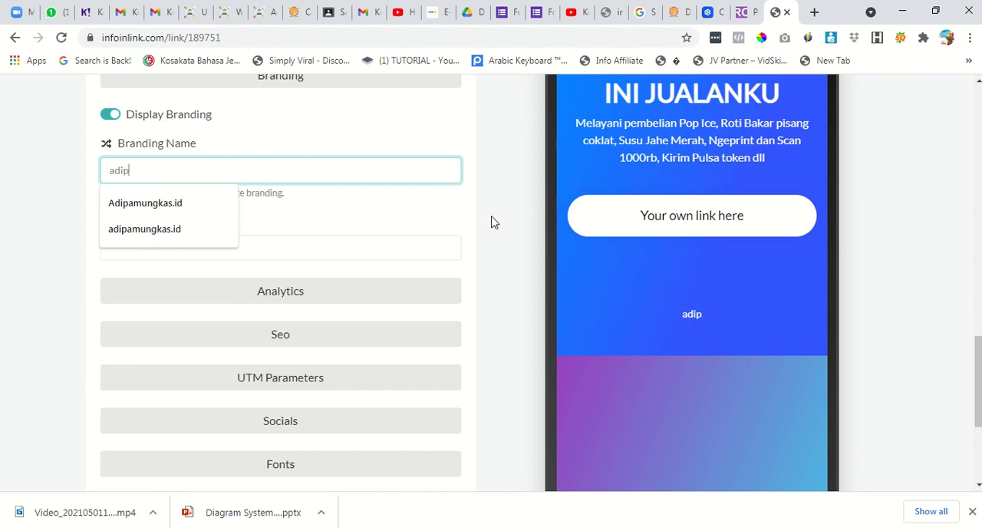
text(amungkas)
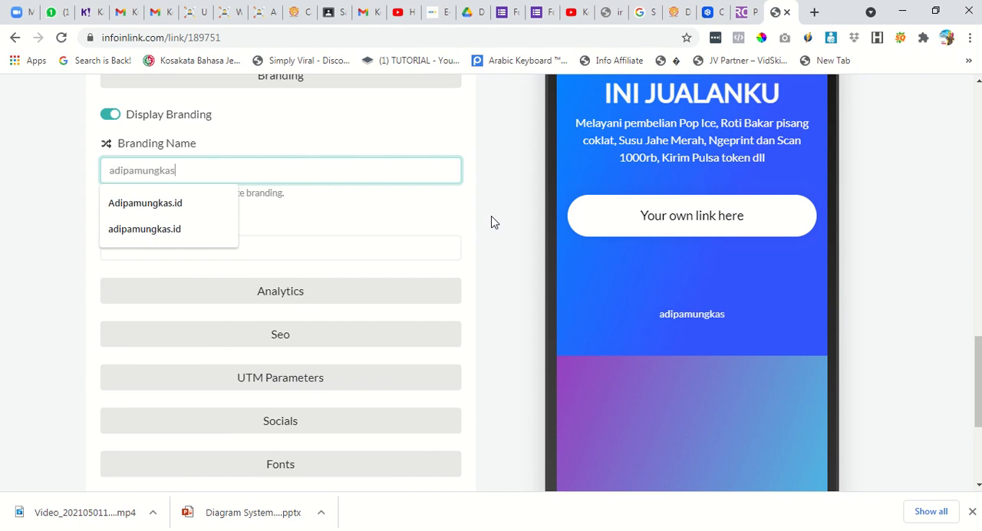
click(304, 213)
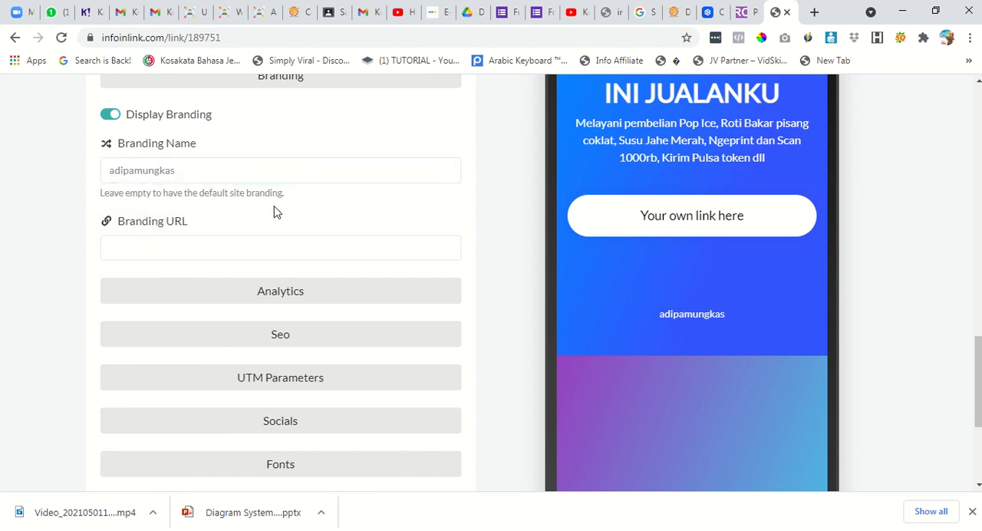
click(240, 248)
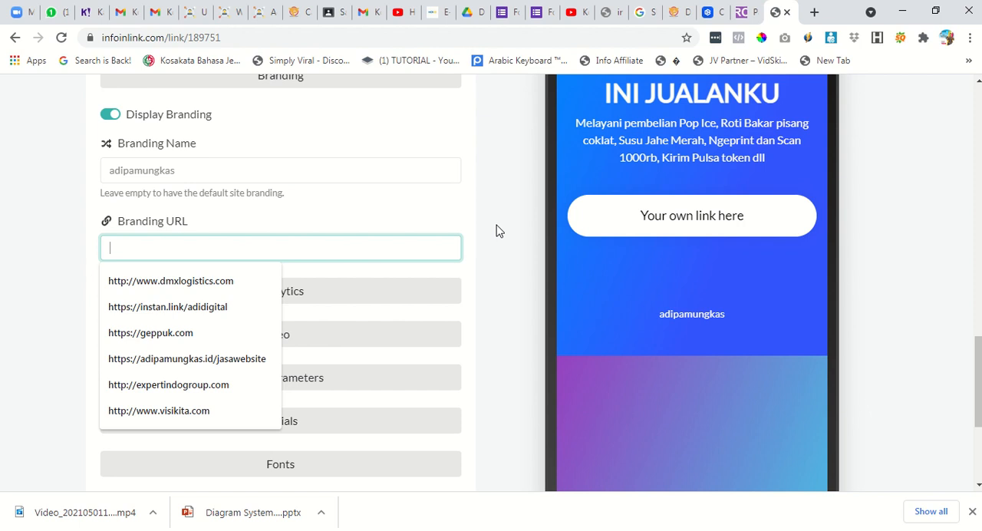
text(htp)
key(BackSpace)
key(BackSpace)
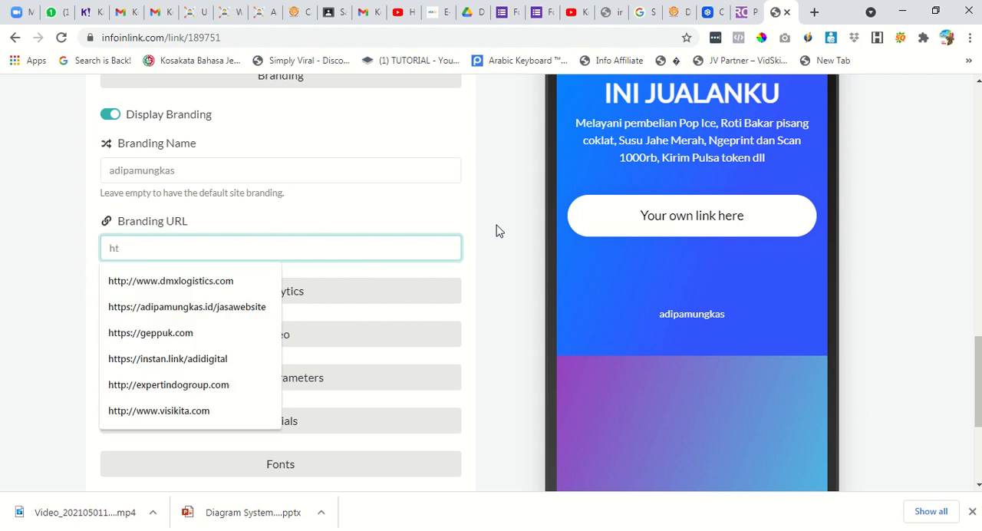
text(p)
key(BackSpace)
text(tps://)
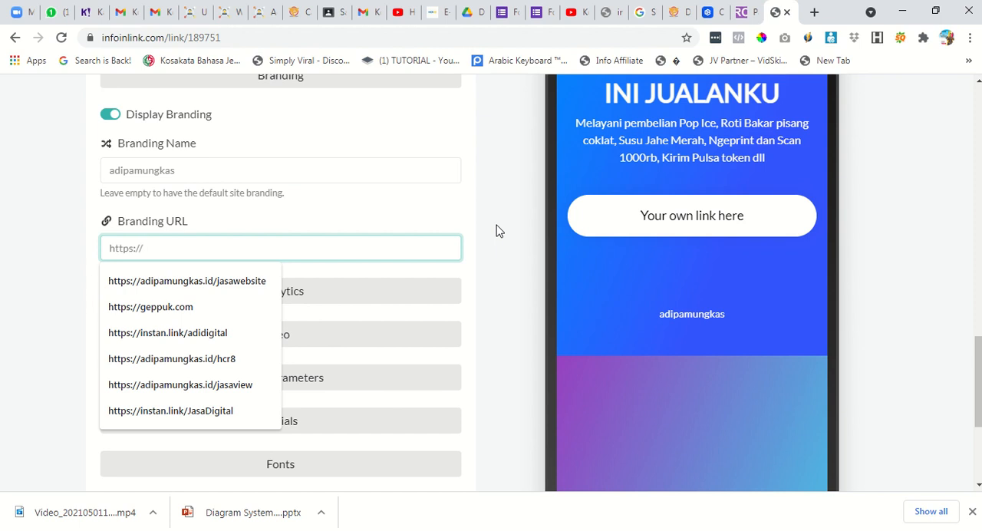
text(adipamungkas.id/)
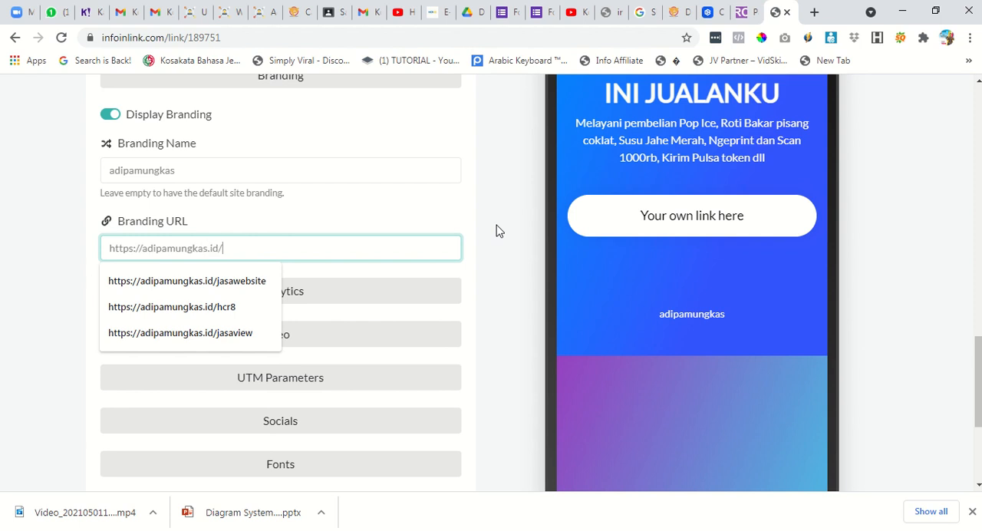
text(jasawebsite)
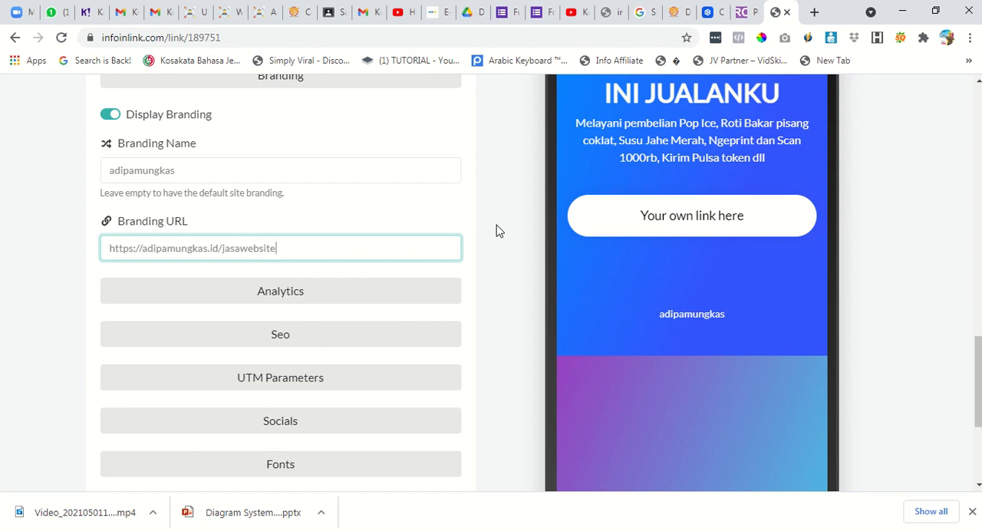
click(332, 281)
scroll(495, 334, down, 3)
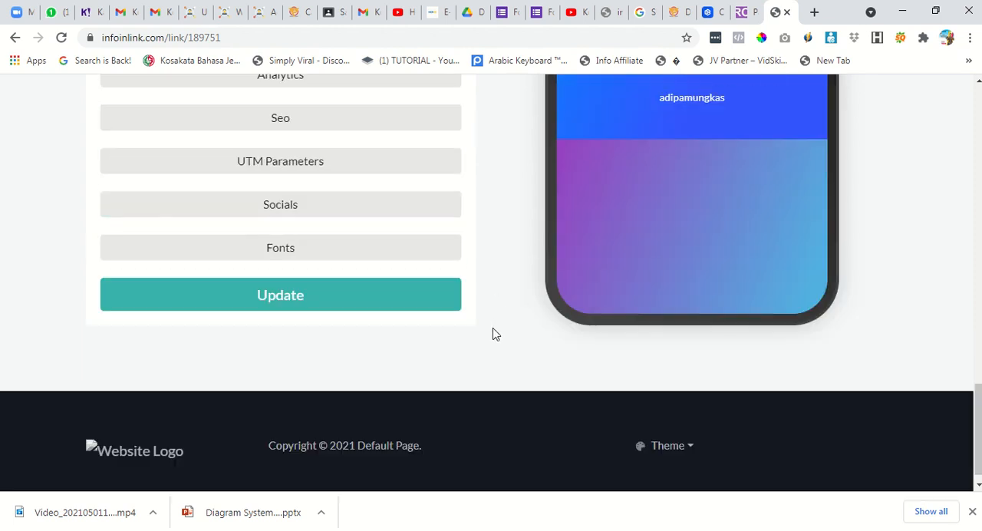
Save the page settings with the custom branding and collapse the Branding section.
click(398, 305)
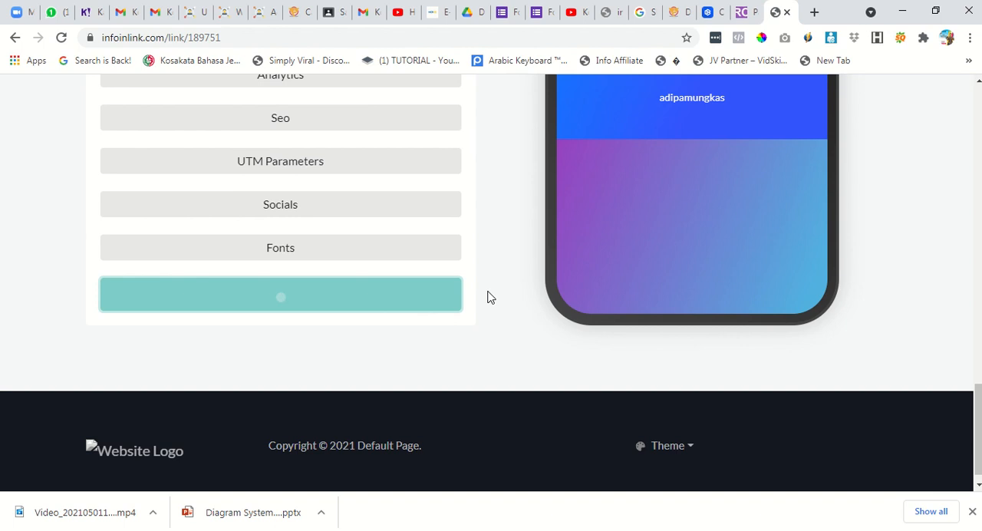
scroll(474, 357, down, 3)
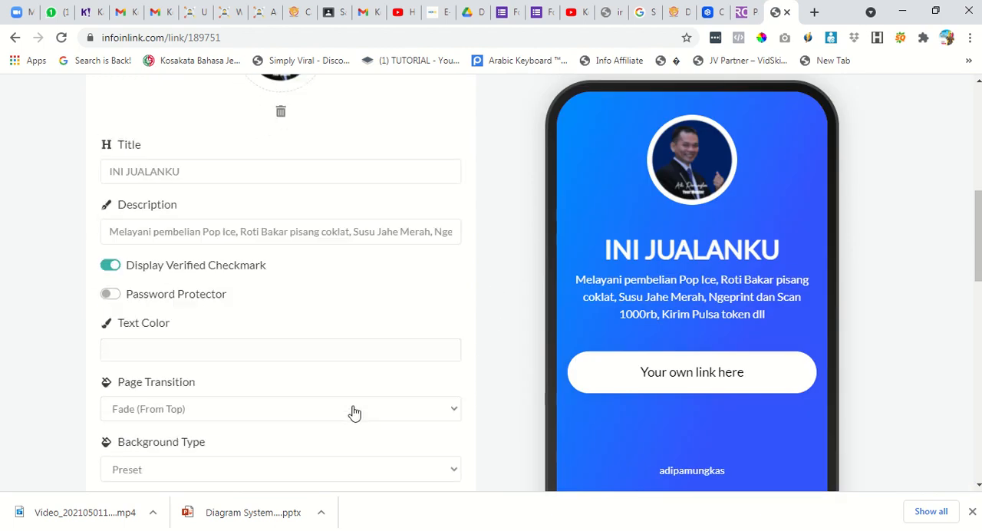
scroll(355, 413, down, 5)
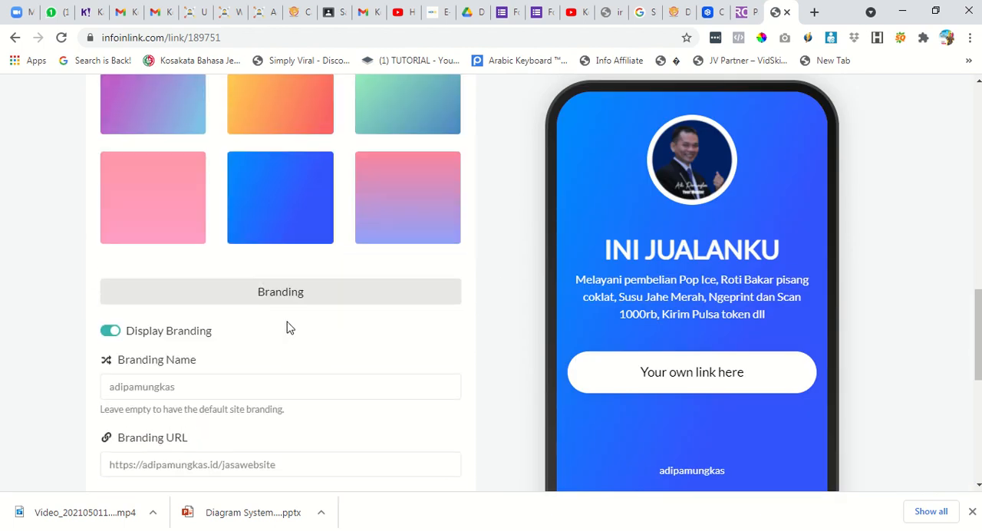
click(281, 300)
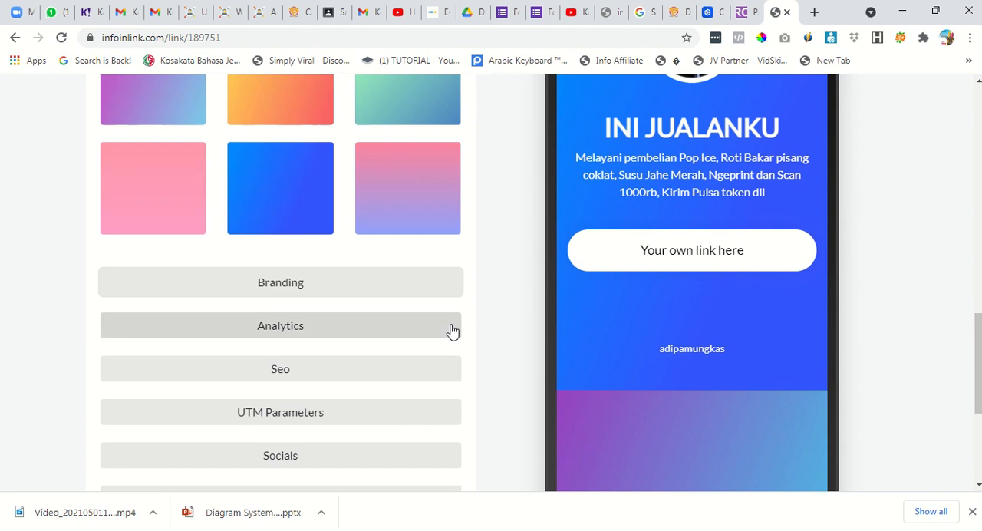
scroll(451, 330, down, 3)
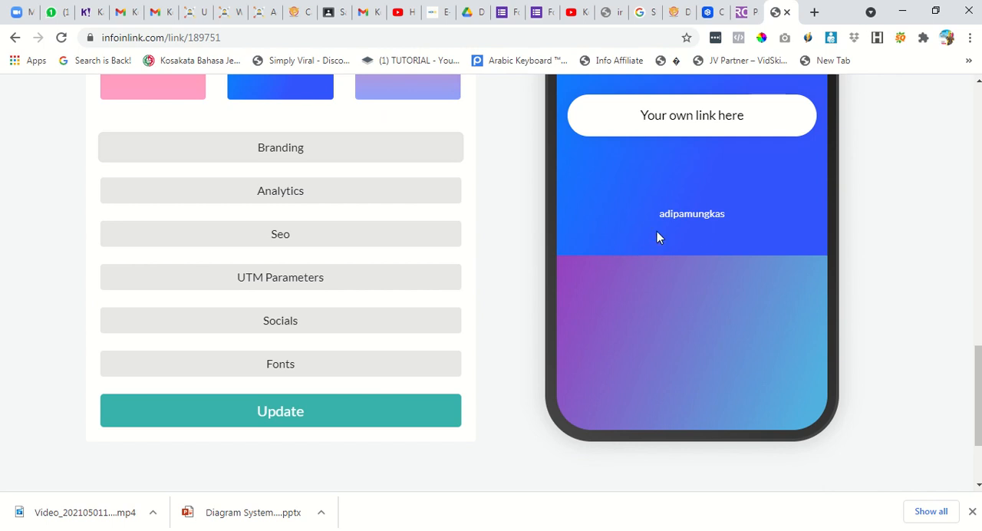
Look through the Analytics, Seo and UTM Parameters settings, leaving their fields empty.
click(398, 201)
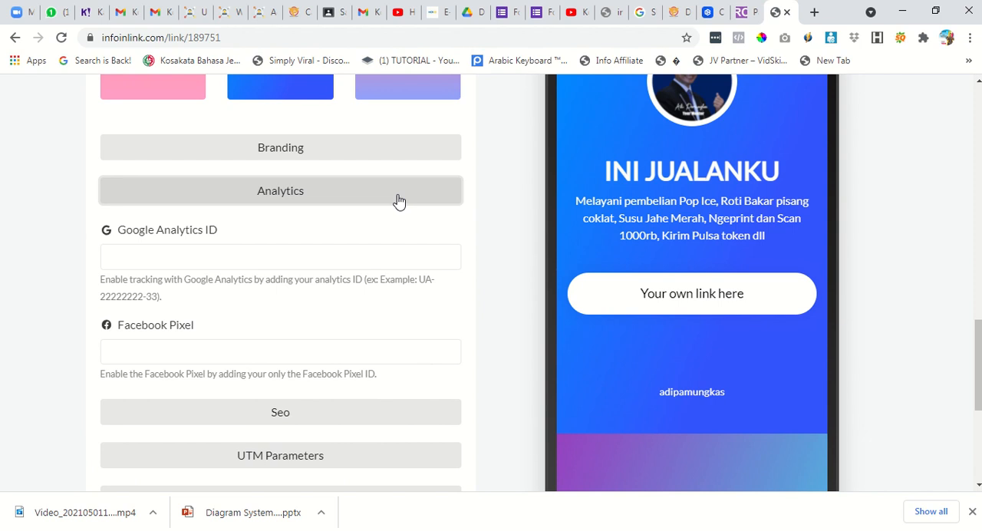
click(398, 201)
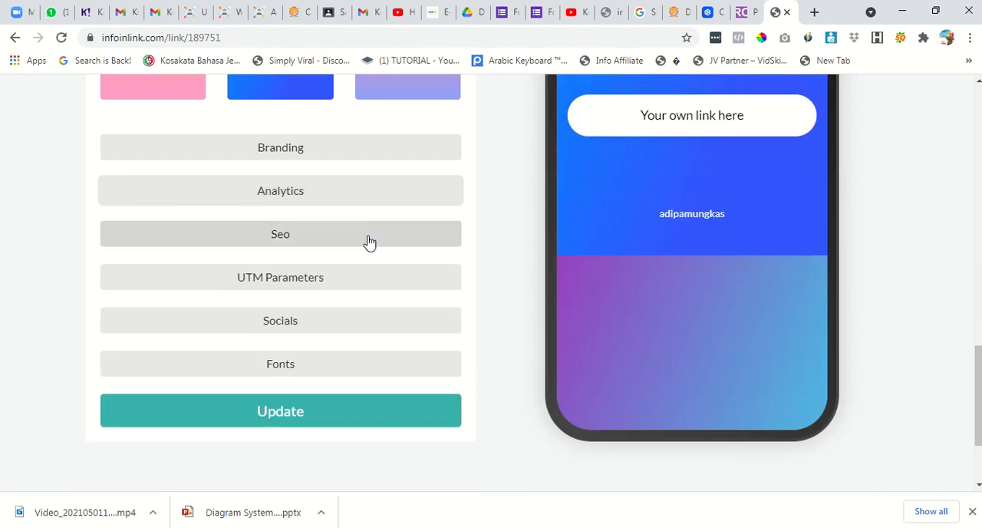
click(370, 242)
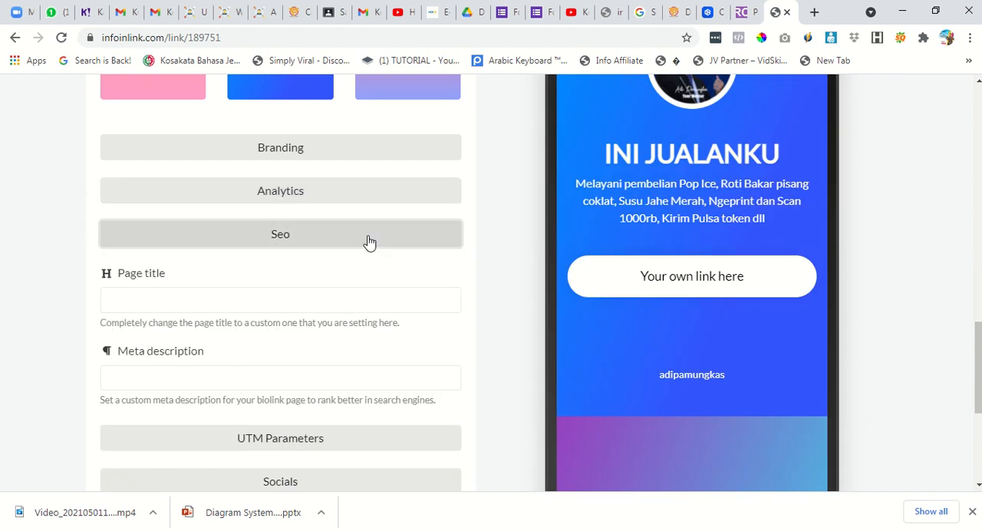
click(331, 304)
click(344, 244)
click(336, 283)
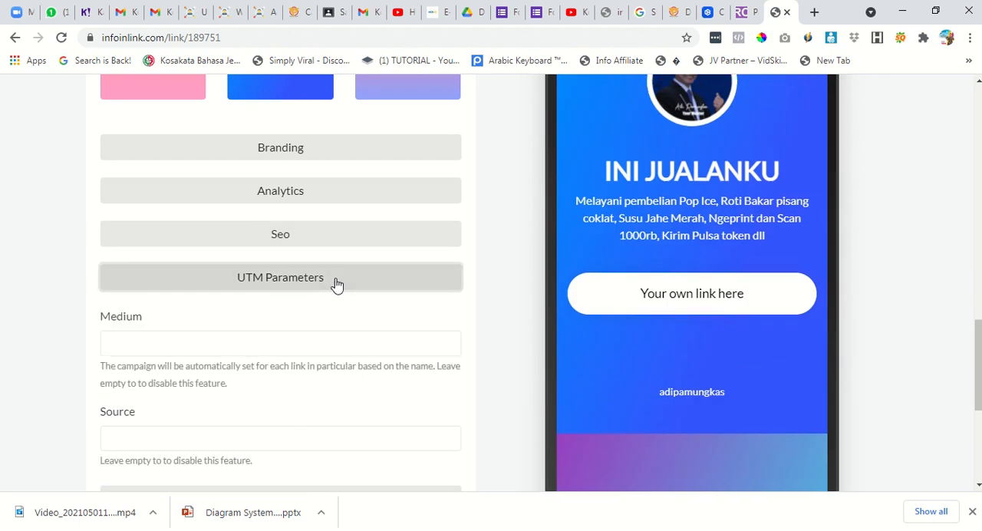
click(336, 284)
Expand the Socials settings and enter the shop's WhatsApp number with the country code.
click(358, 322)
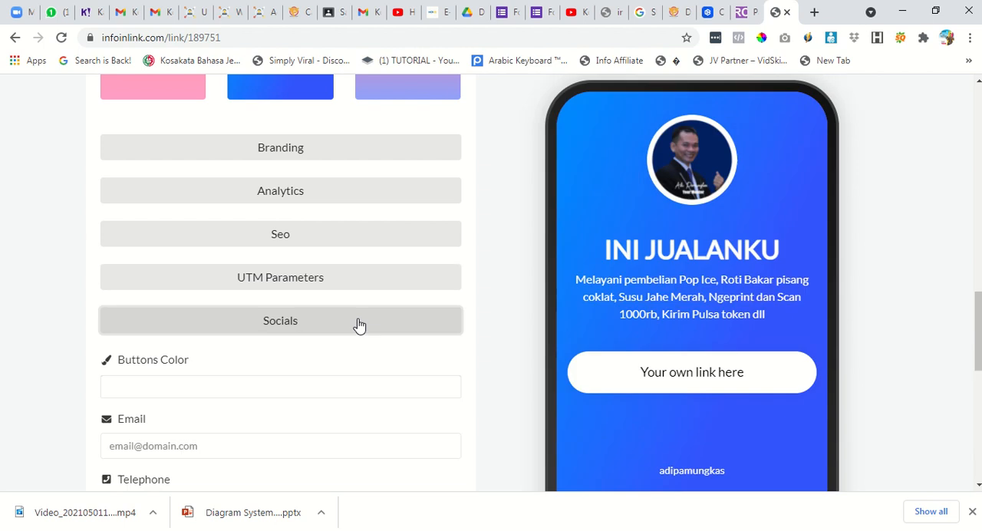
scroll(219, 323, down, 2)
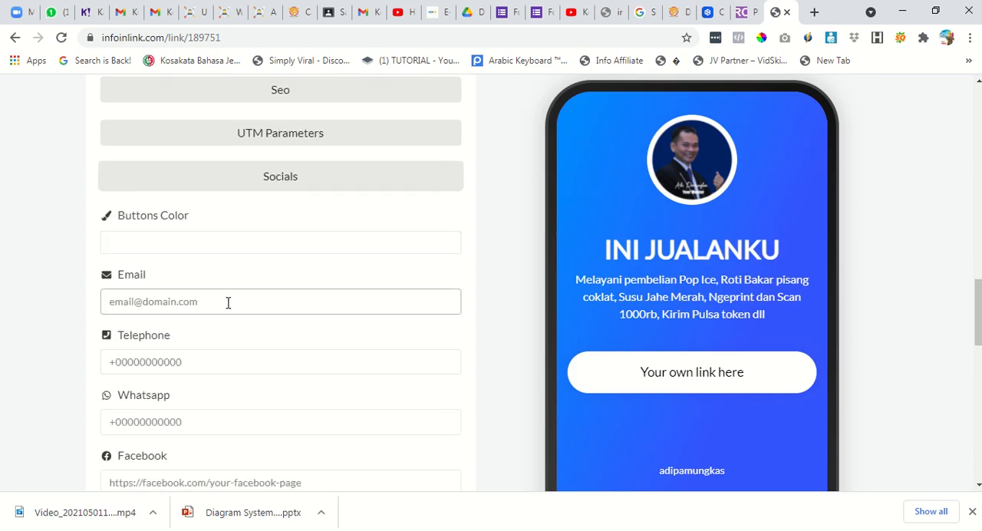
scroll(231, 309, down, 2)
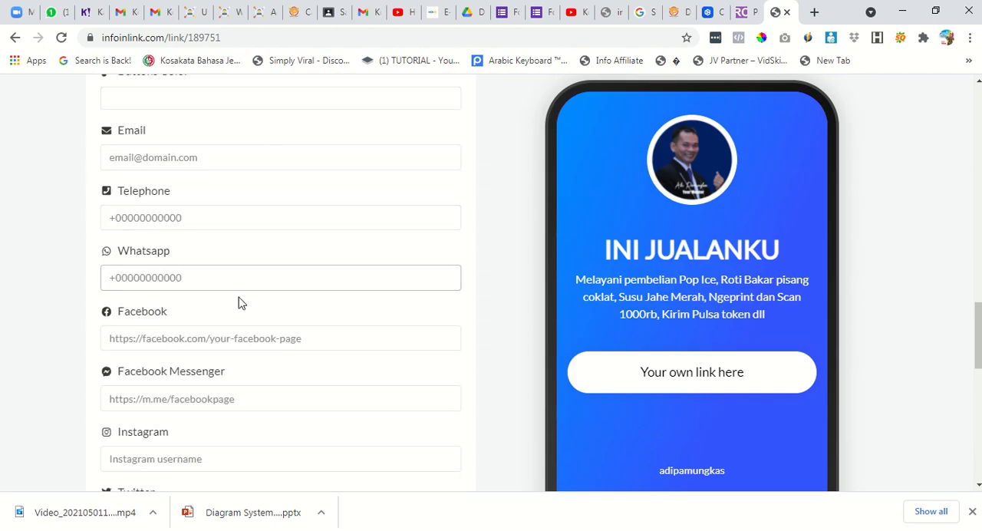
click(218, 281)
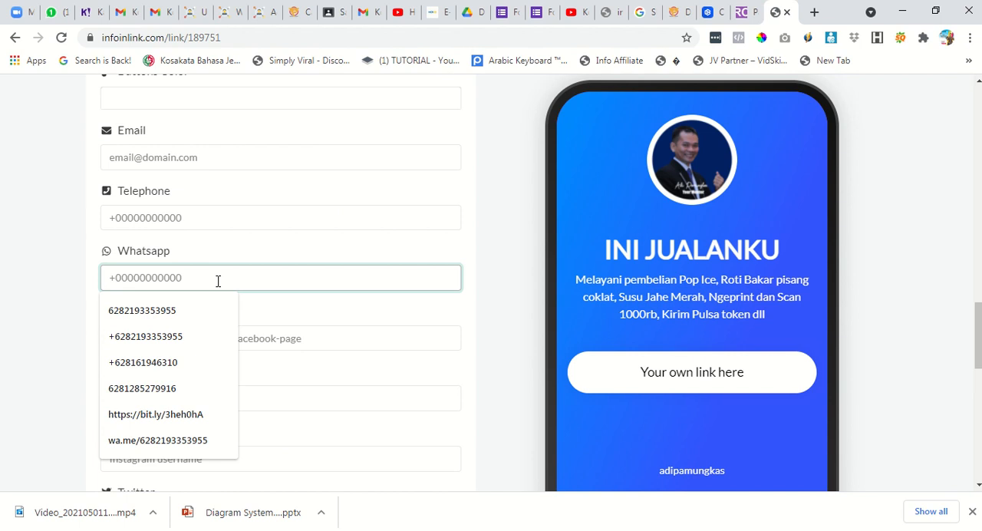
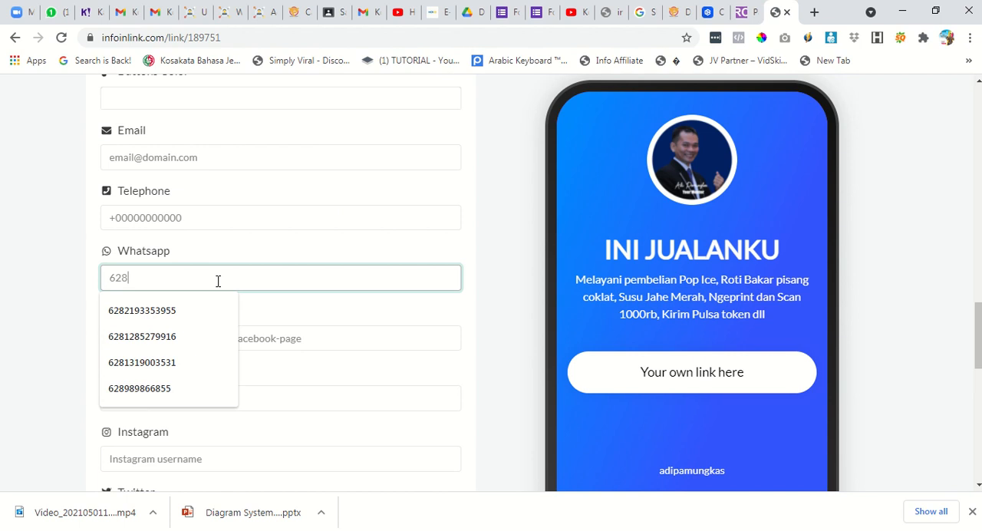
click(202, 310)
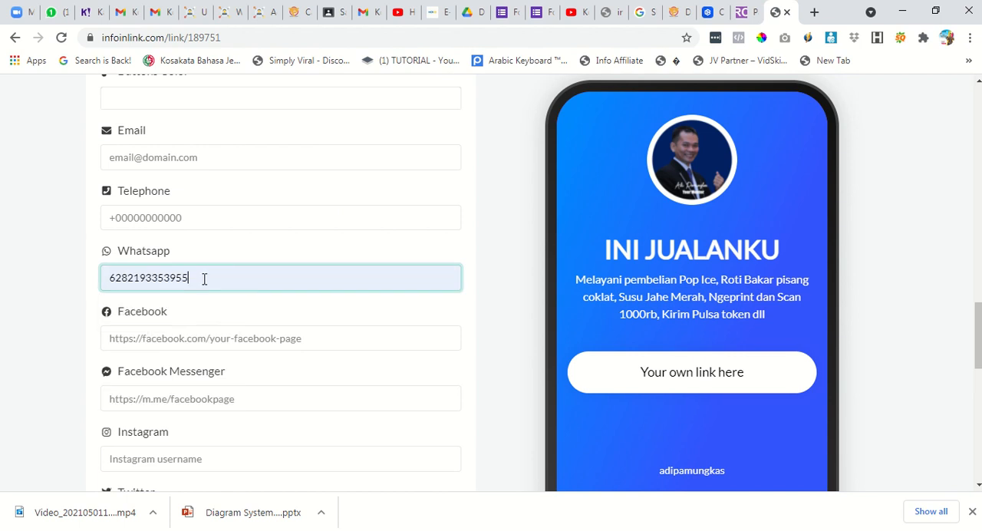
Fill in the contact's telephone number and e-mail address in the Socials settings.
click(182, 217)
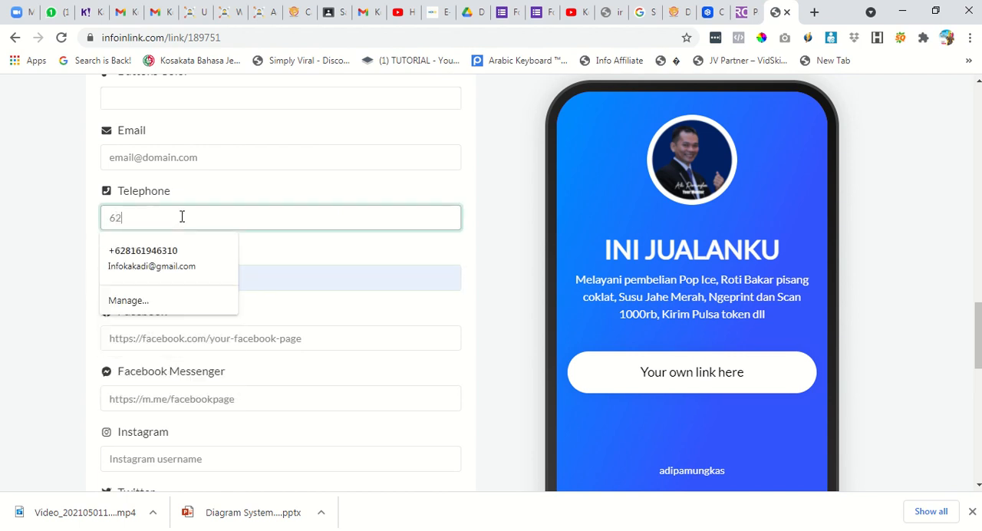
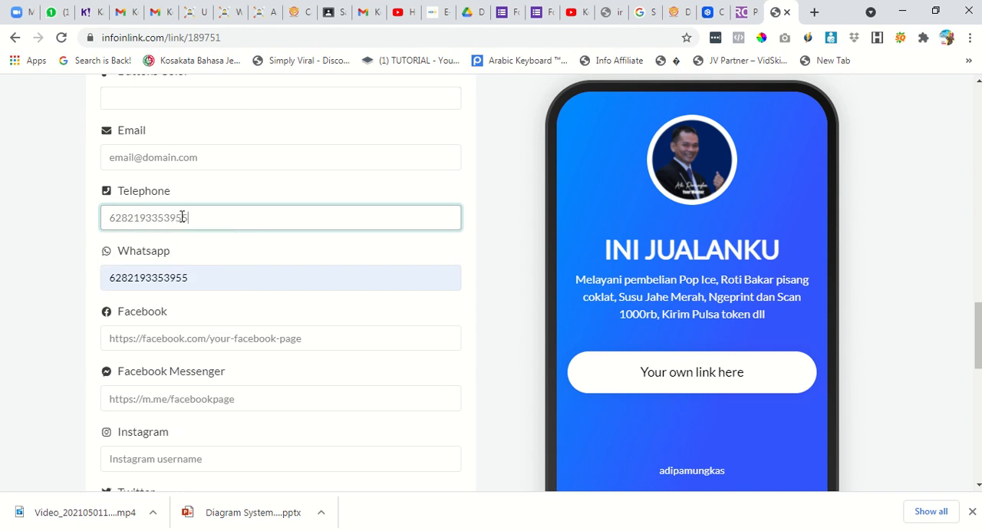
click(183, 164)
click(179, 194)
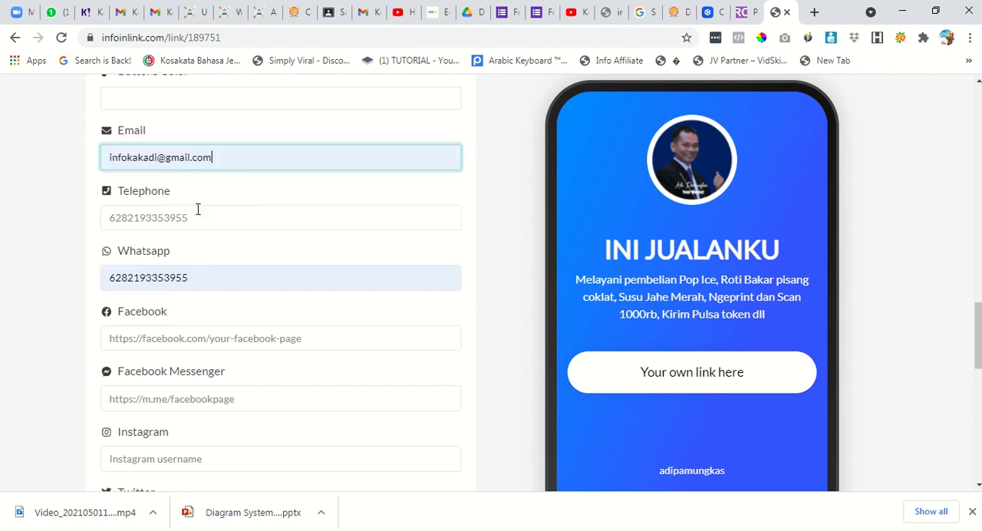
Fill in the Facebook and Instagram fields with the full addresses of the owner's profiles.
scroll(243, 259, down, 1)
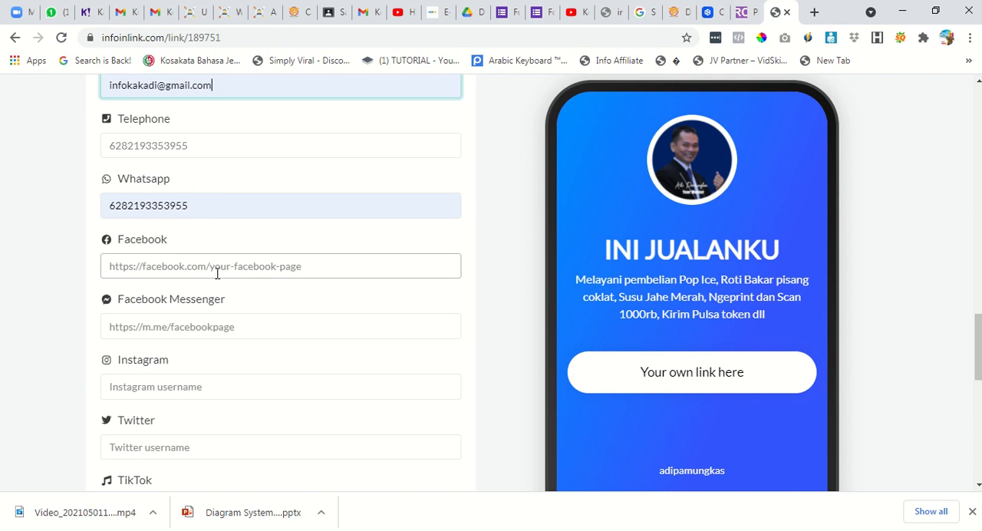
click(218, 268)
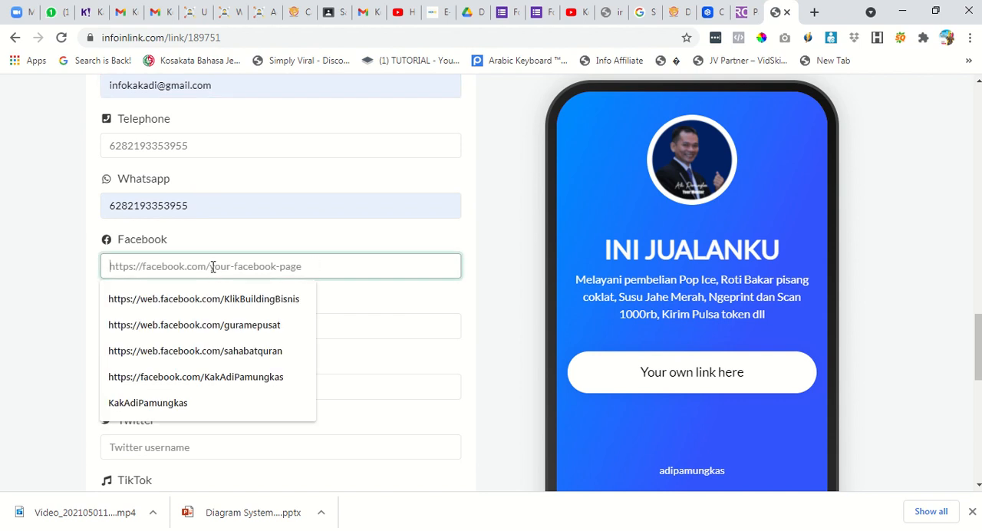
click(277, 376)
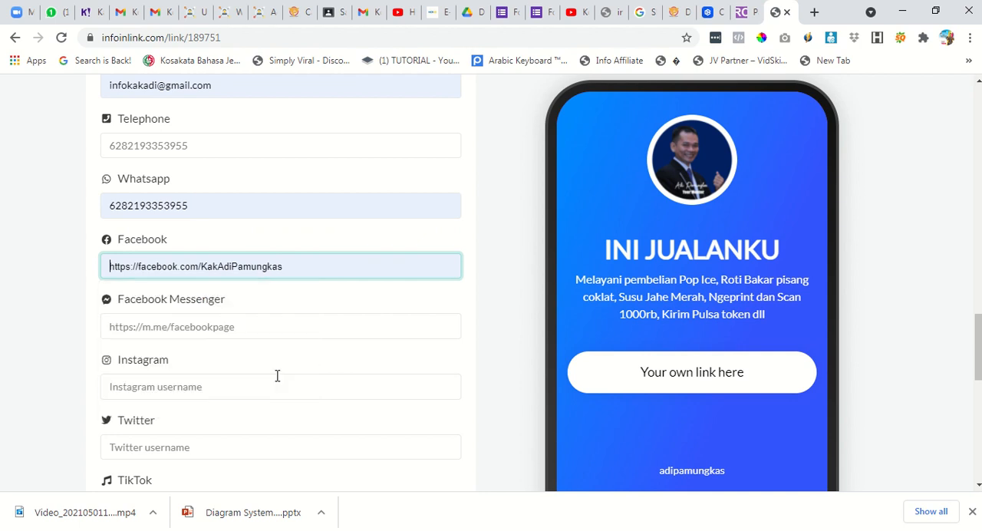
scroll(269, 314, down, 2)
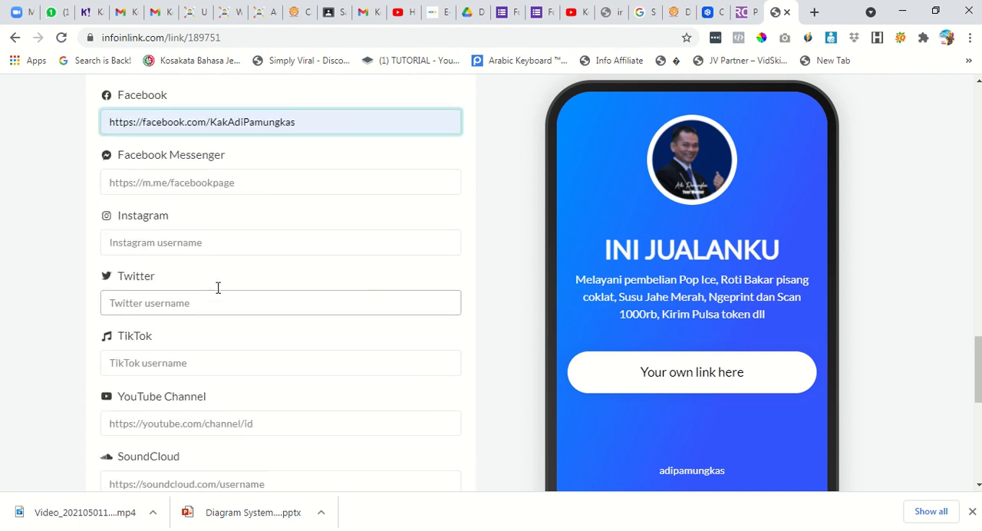
click(217, 247)
click(230, 299)
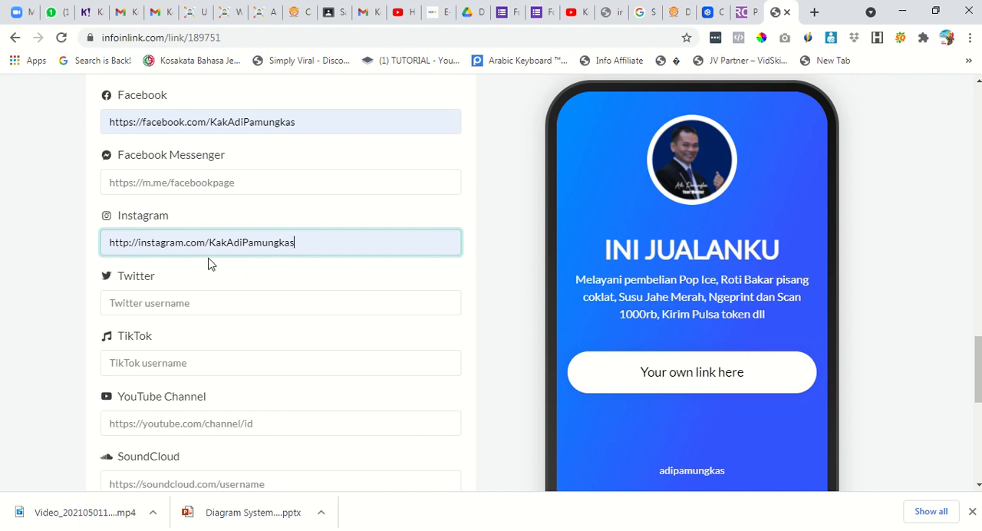
Save the page settings with the social contacts and check the result in the phone preview.
scroll(261, 300, down, 1)
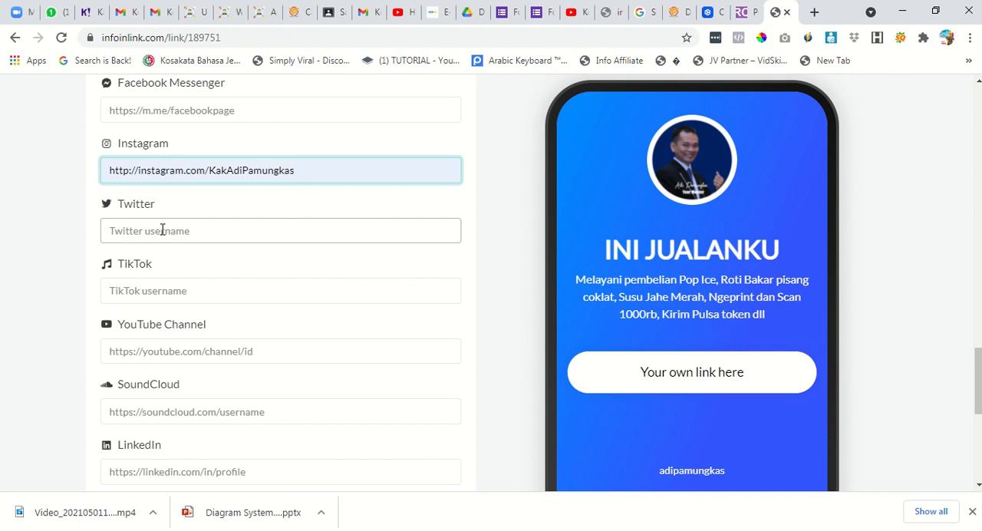
scroll(207, 322, down, 4)
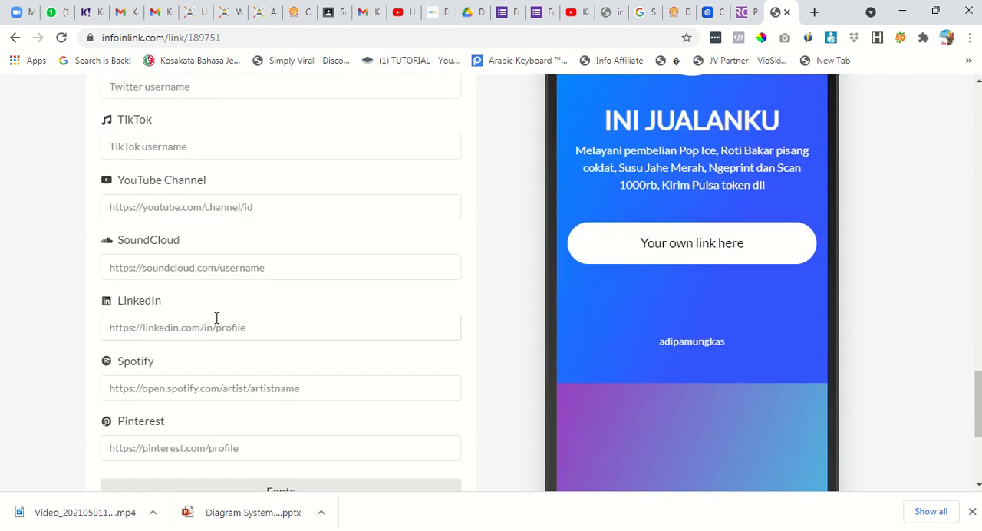
click(281, 396)
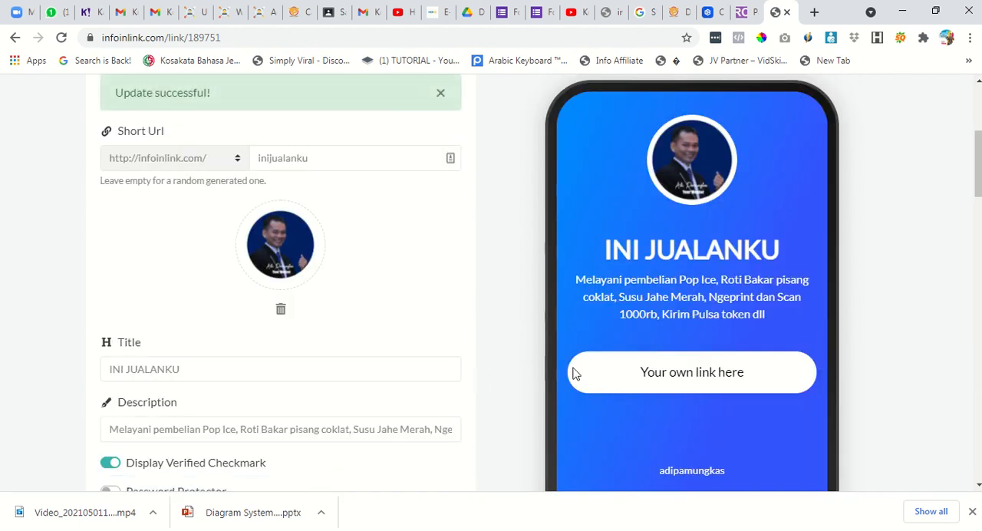
scroll(575, 373, down, 5)
scroll(614, 342, down, 10)
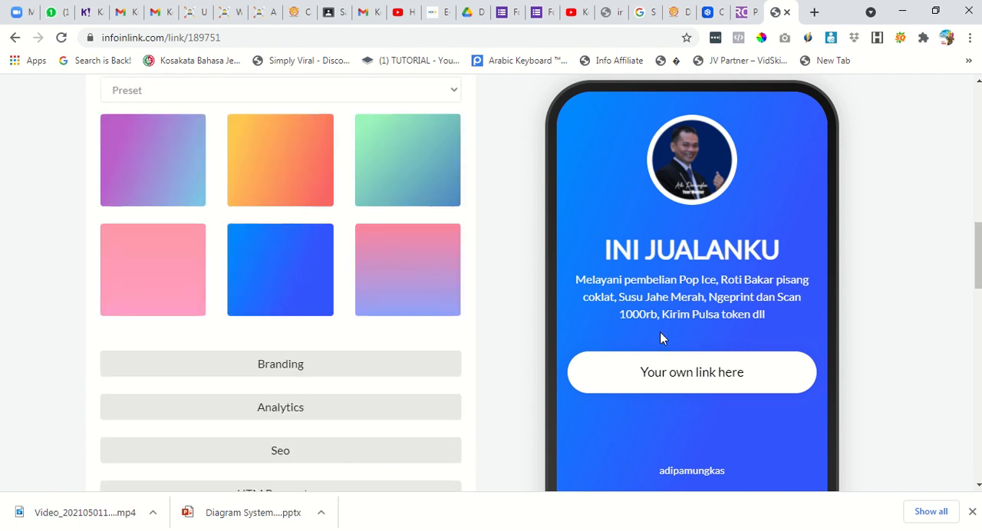
scroll(692, 320, down, 8)
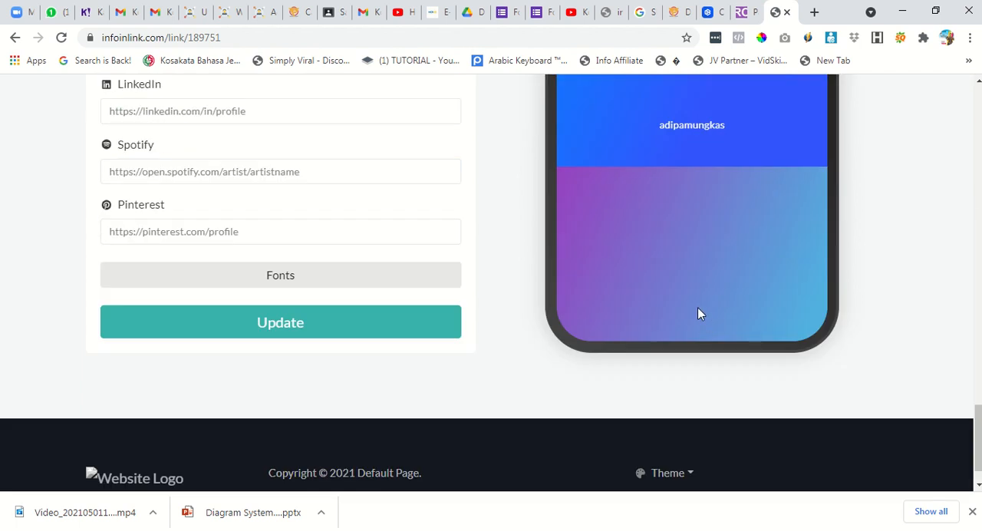
scroll(318, 147, up, 3)
Reload the settings page and examine the social icons and verified checkmark in the phone preview.
click(61, 37)
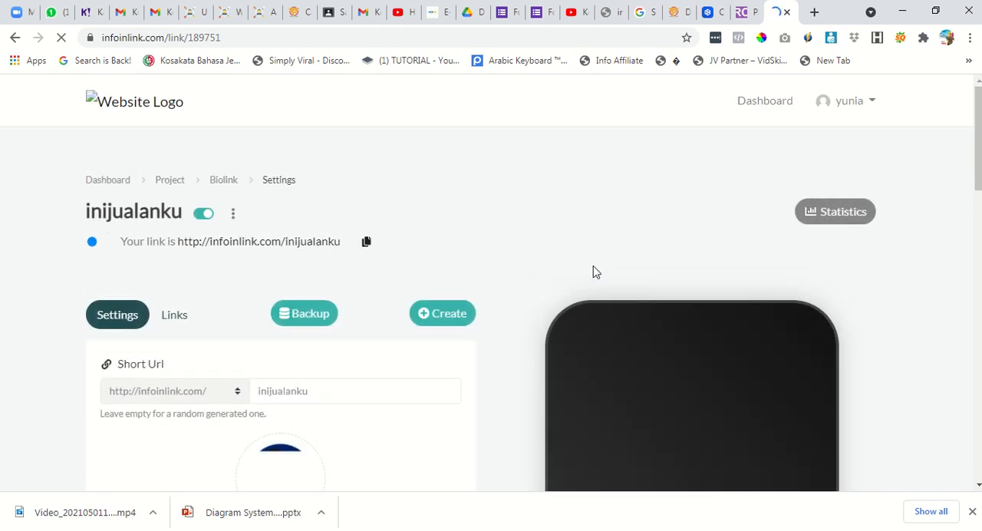
scroll(593, 272, down, 2)
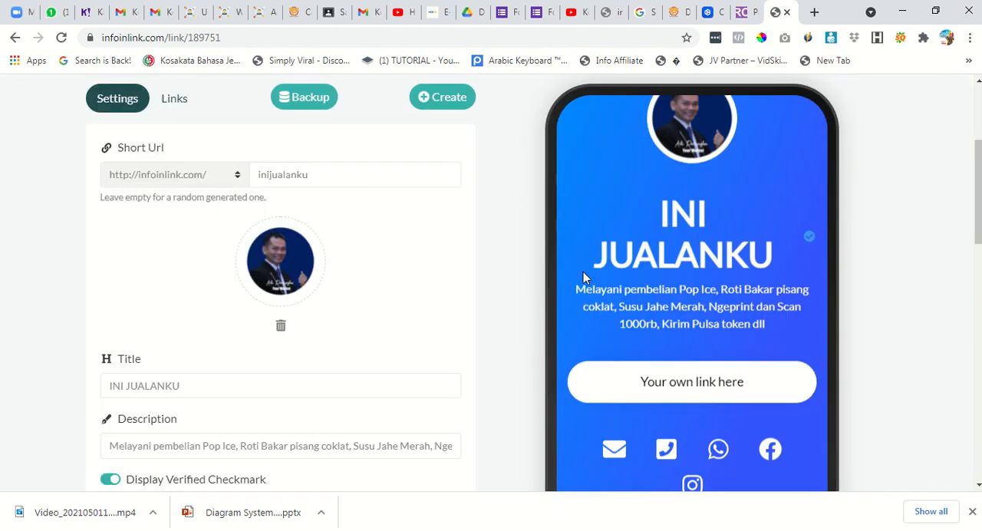
scroll(632, 281, down, 2)
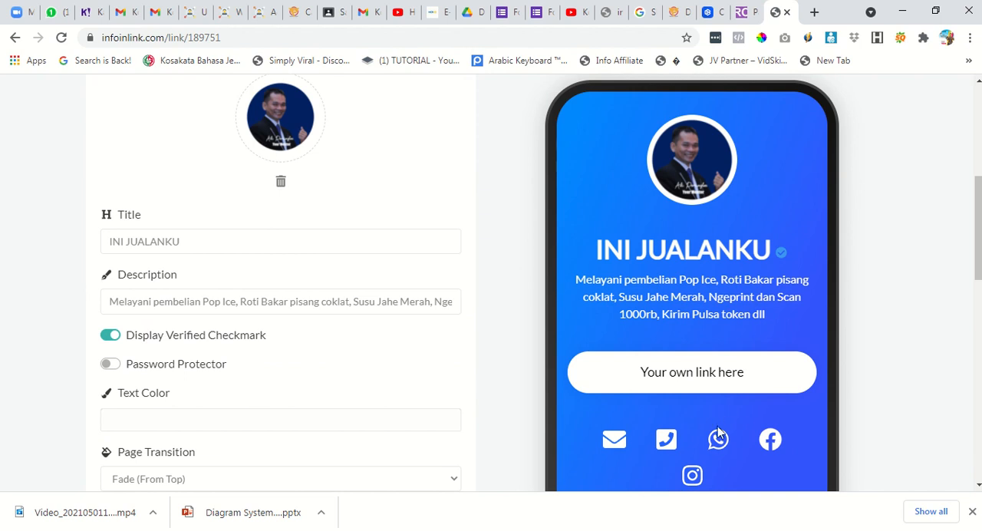
scroll(565, 331, up, 3)
scroll(535, 346, down, 1)
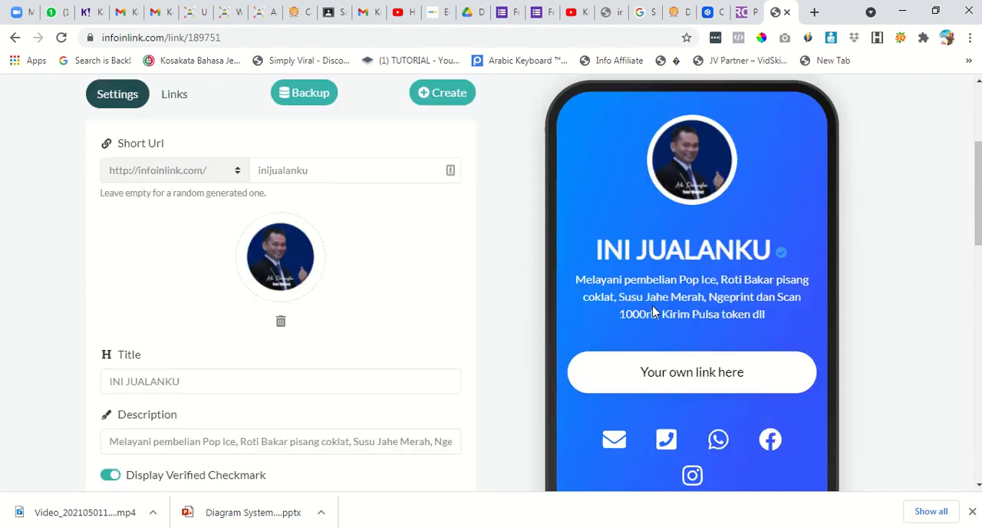
scroll(653, 310, down, 4)
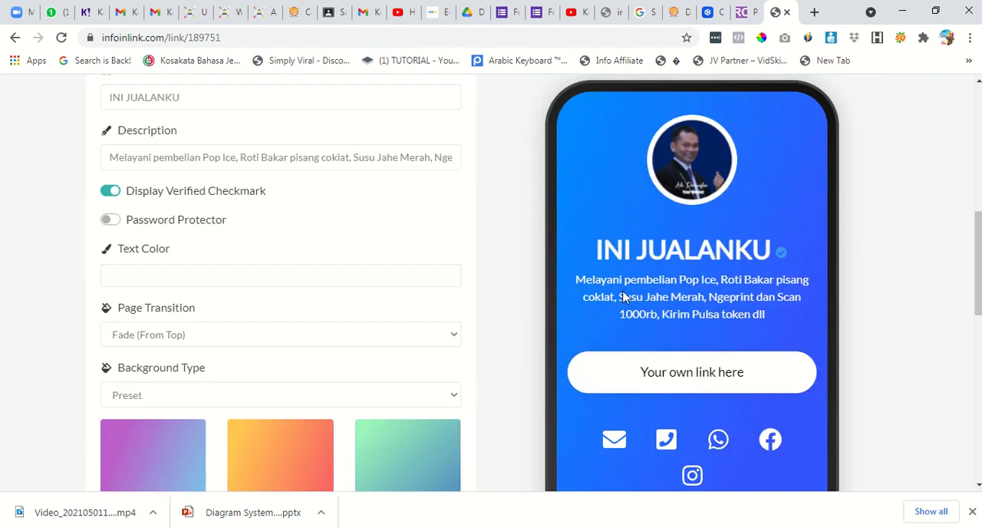
Change the page transition to Fade (From Left) and save the page settings.
click(355, 339)
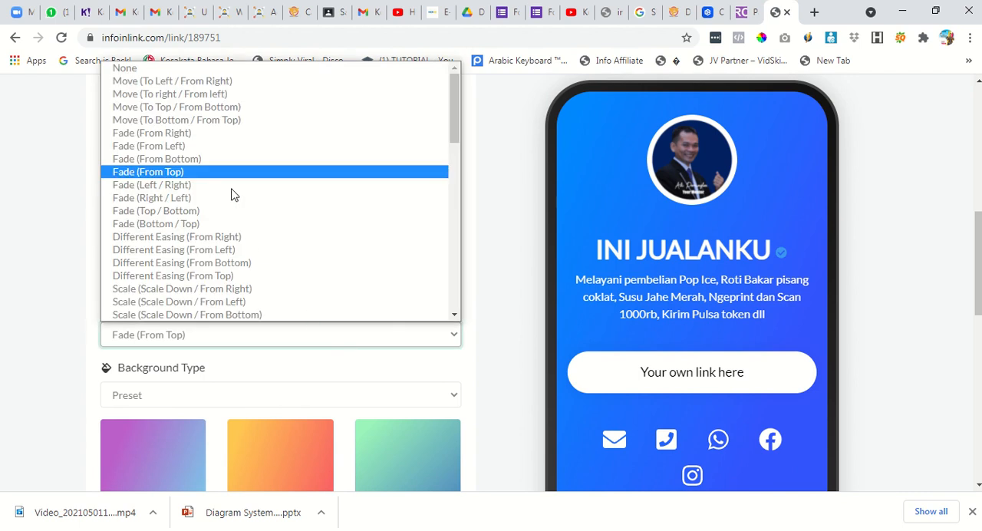
click(212, 146)
scroll(525, 292, up, 3)
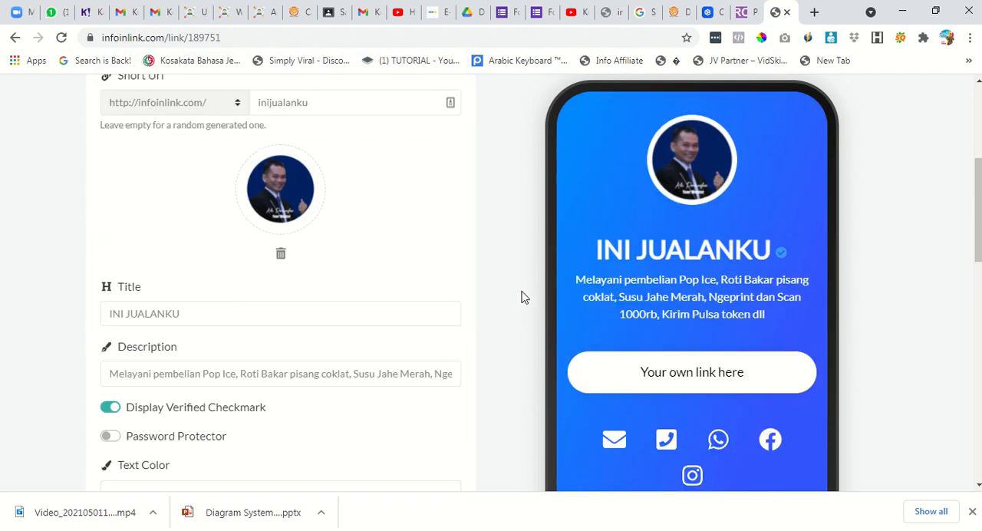
scroll(506, 313, down, 10)
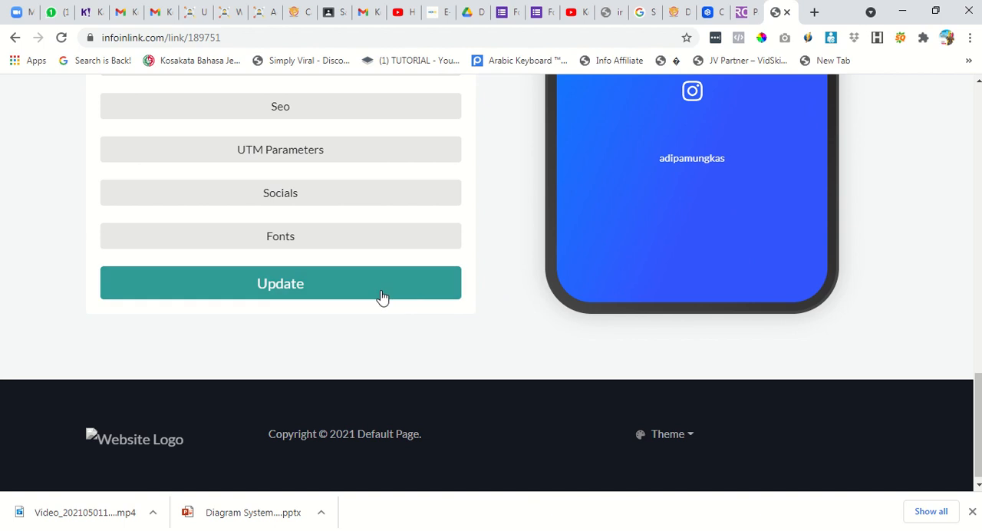
click(380, 293)
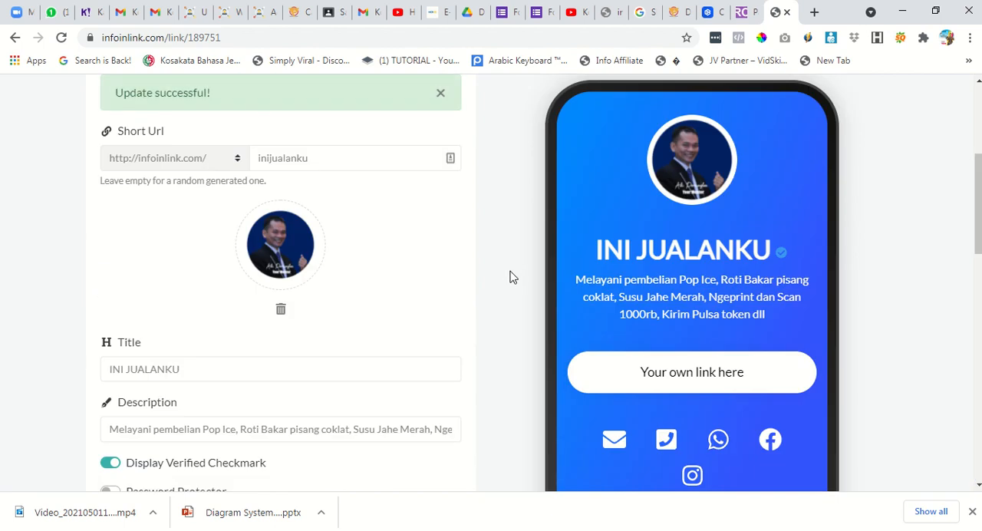
Go to the biolink's links and start creating an eShop block.
scroll(507, 280, up, 3)
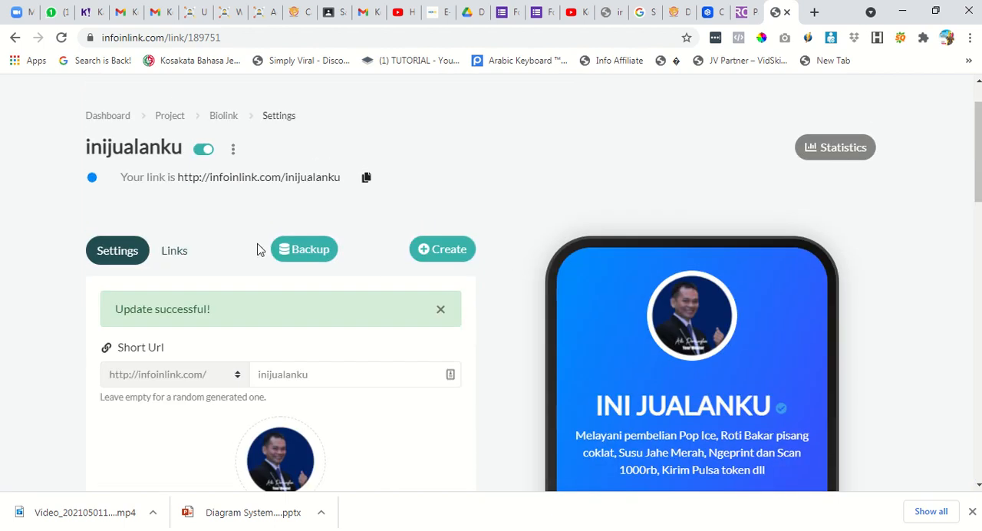
click(176, 252)
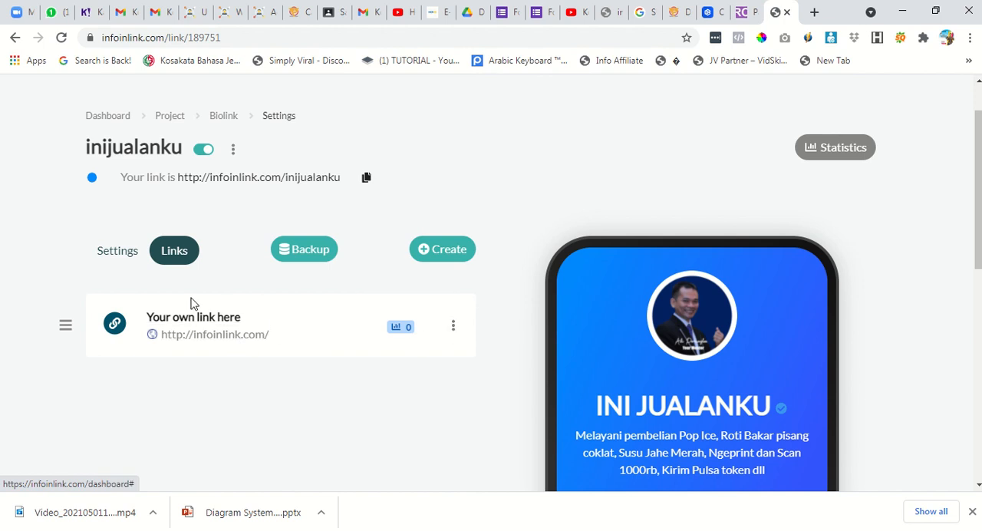
click(442, 257)
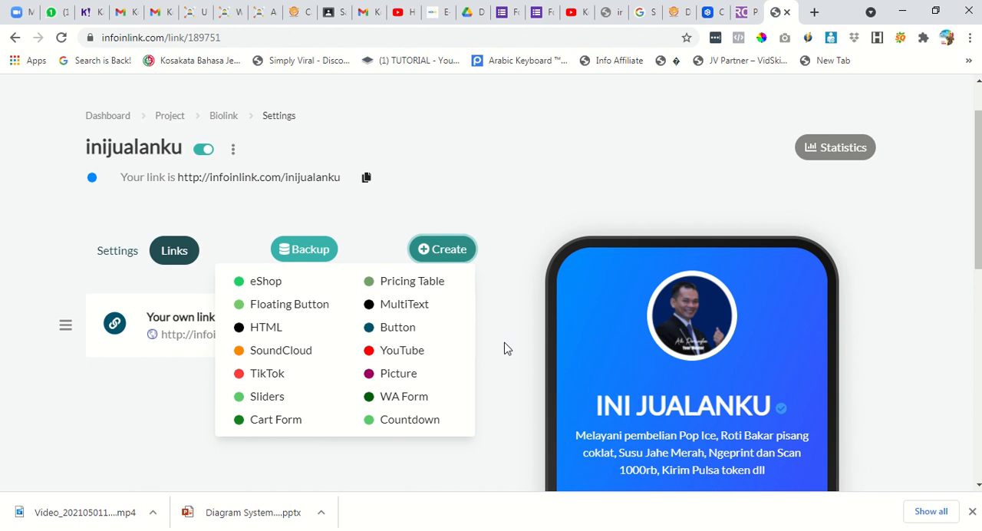
scroll(504, 346, down, 2)
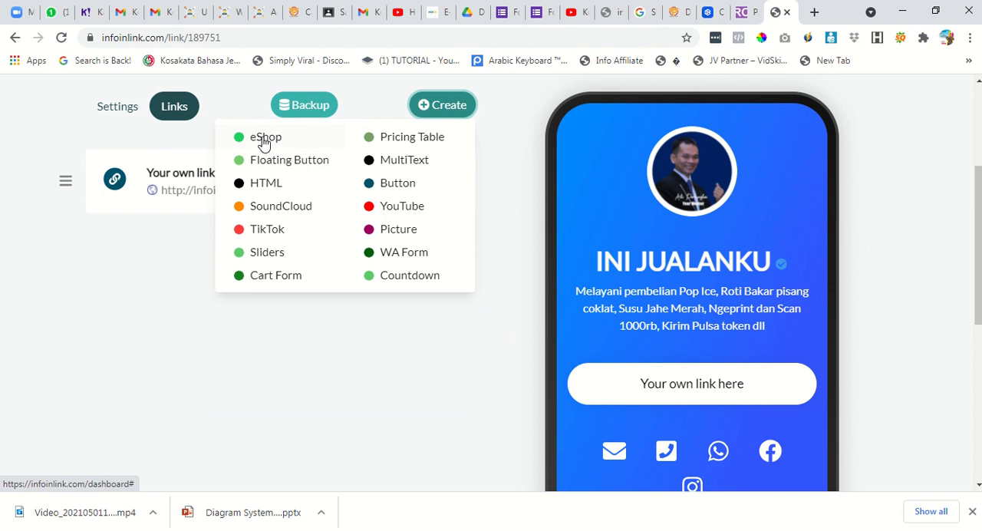
click(264, 138)
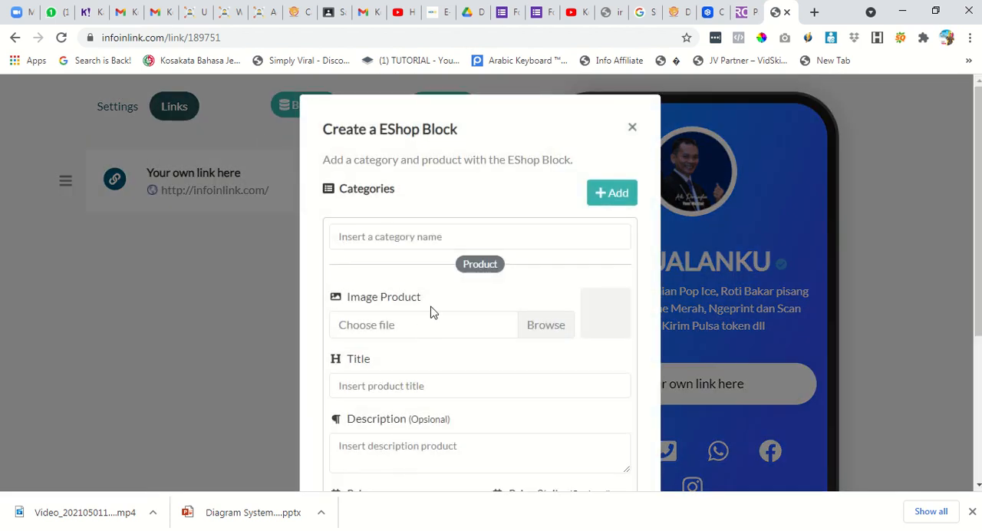
click(420, 238)
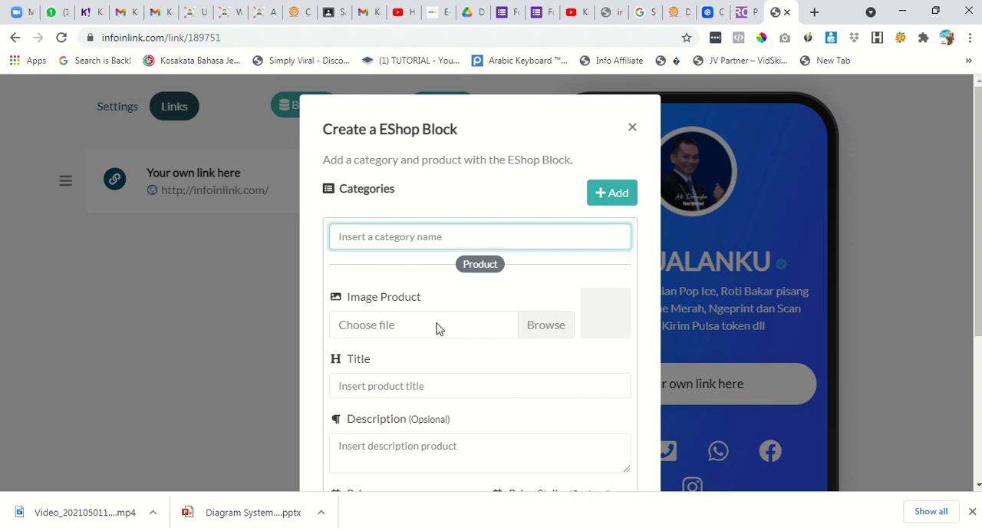
click(537, 333)
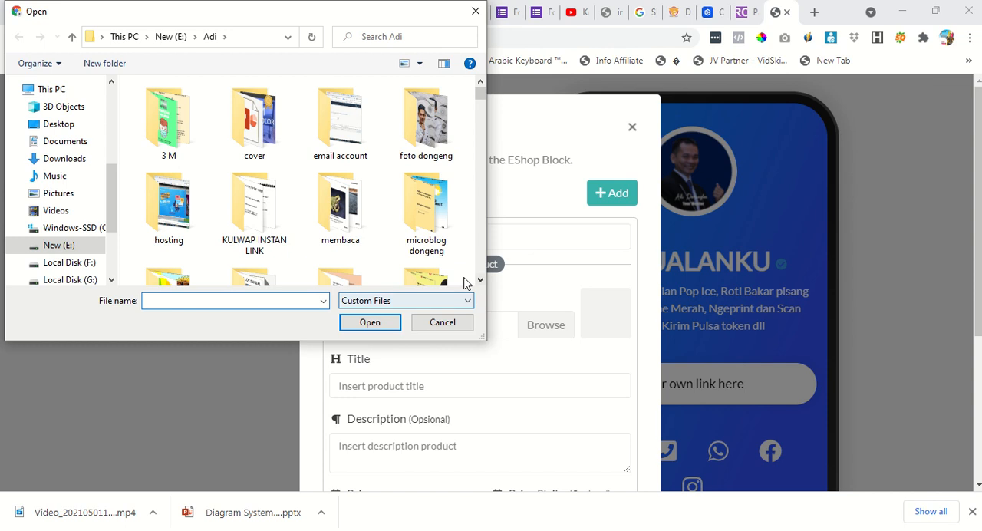
click(449, 323)
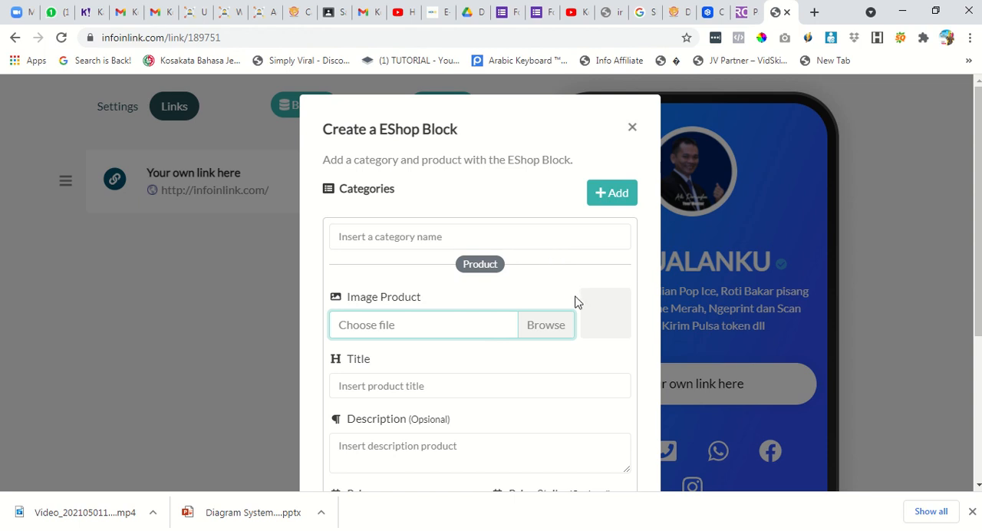
Set the product's price to 17000 and its price strike to 12000.
scroll(577, 302, down, 2)
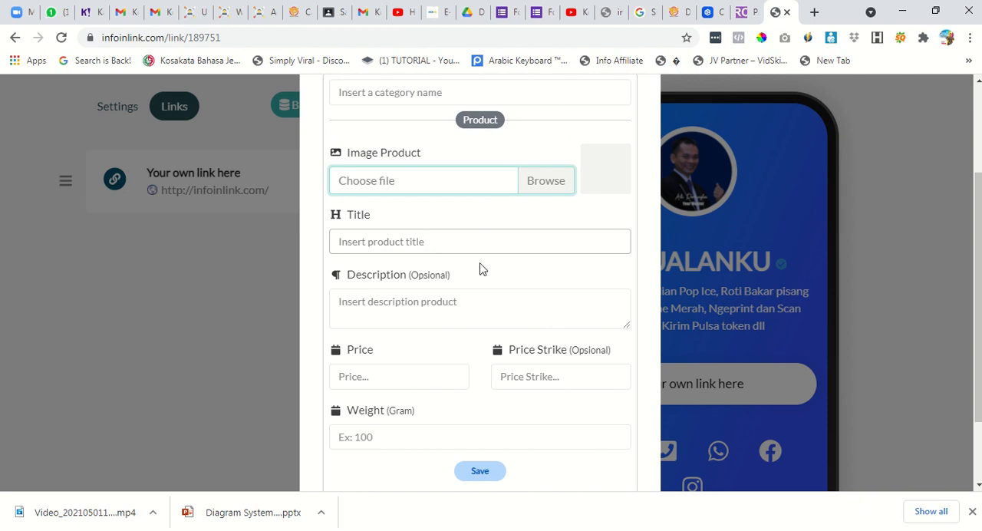
click(424, 379)
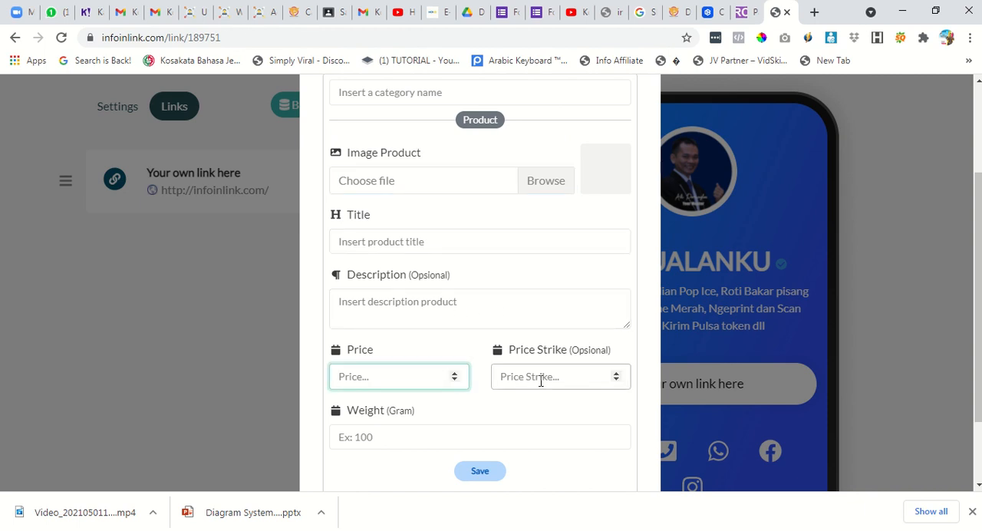
click(541, 381)
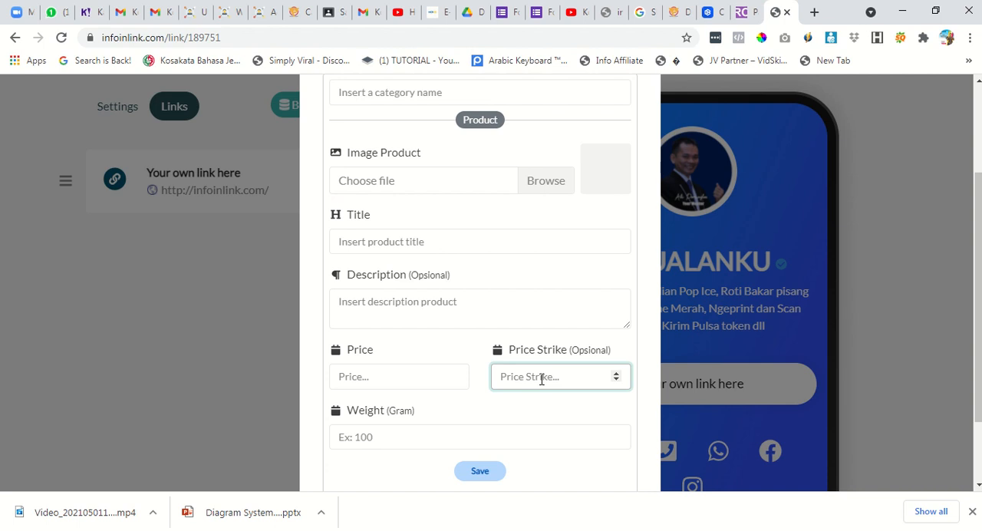
click(387, 373)
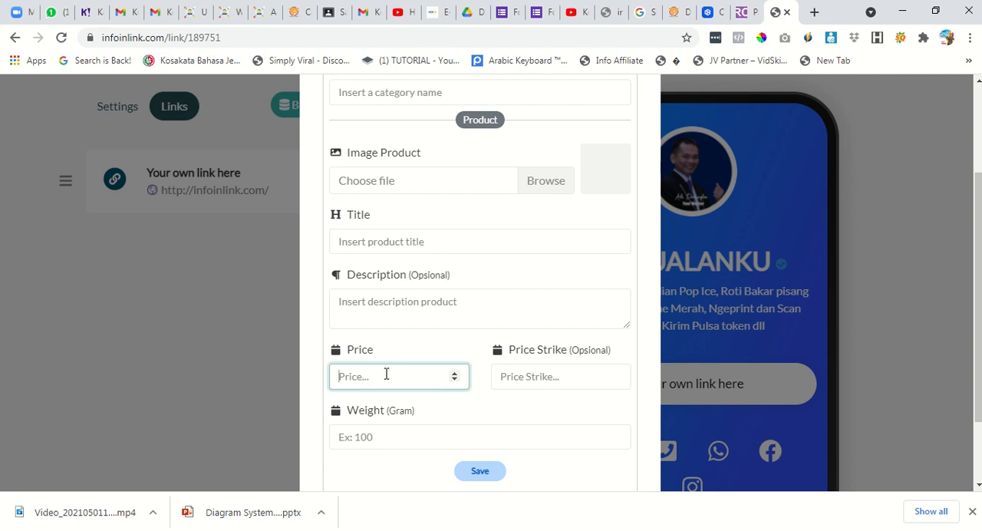
text(17000)
key(Tab)
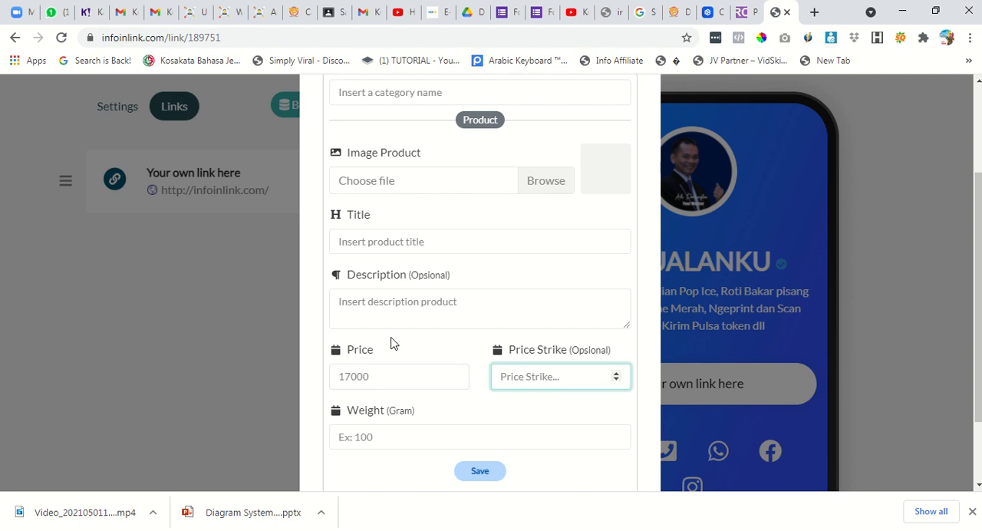
text(12000)
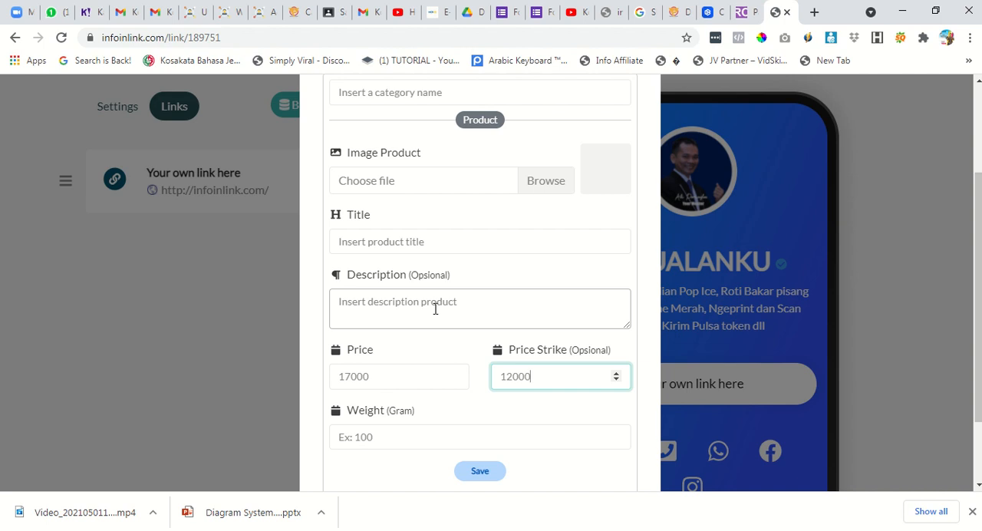
Try to add the eShop block with only the two prices filled in.
scroll(470, 281, up, 2)
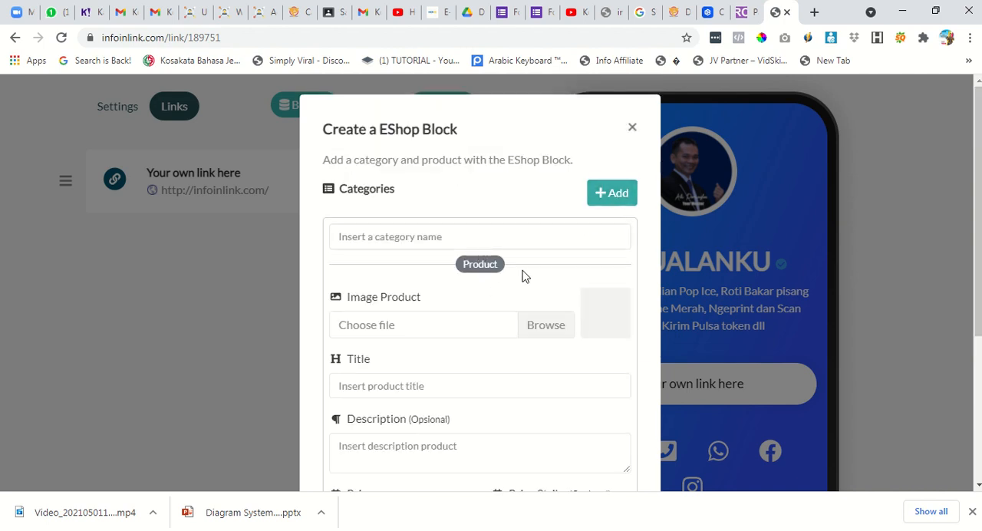
scroll(484, 315, down, 2)
scroll(472, 323, down, 2)
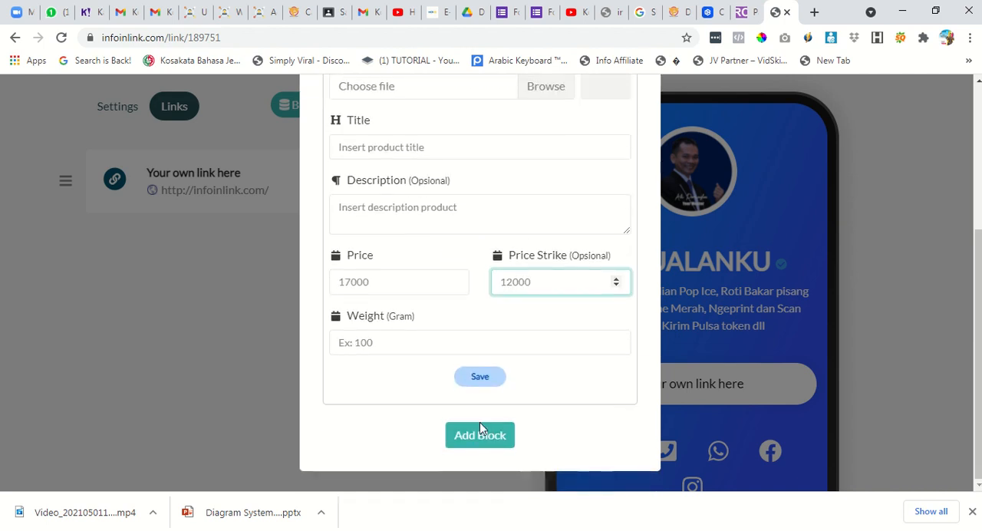
click(480, 435)
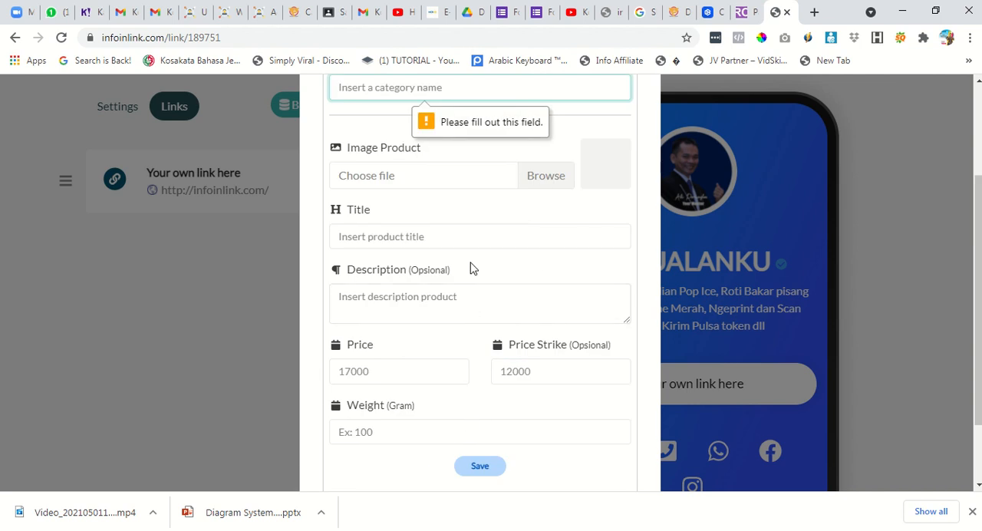
Name the category "Melayani Pembelian Pulsa, Token, Roti Bakar" and try again to add the block.
scroll(461, 261, up, 1)
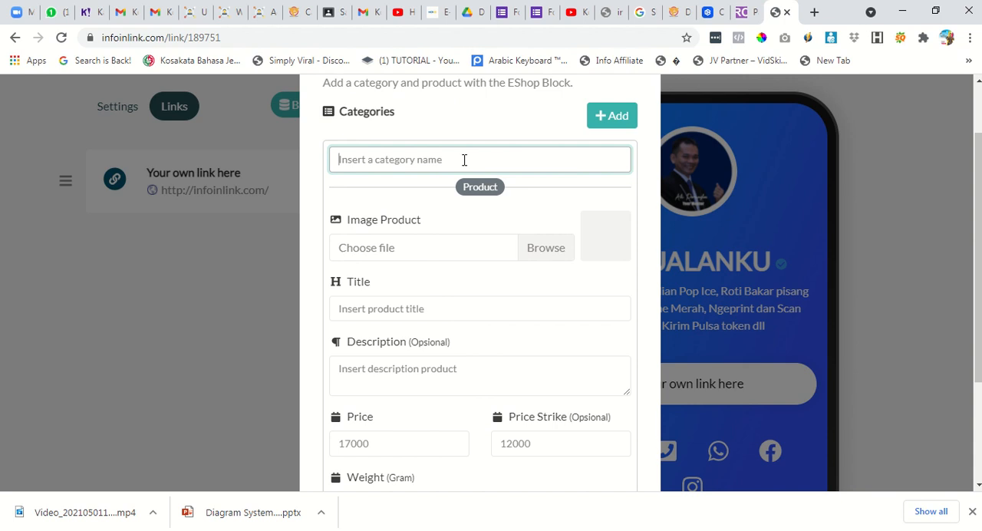
text(Melayani )
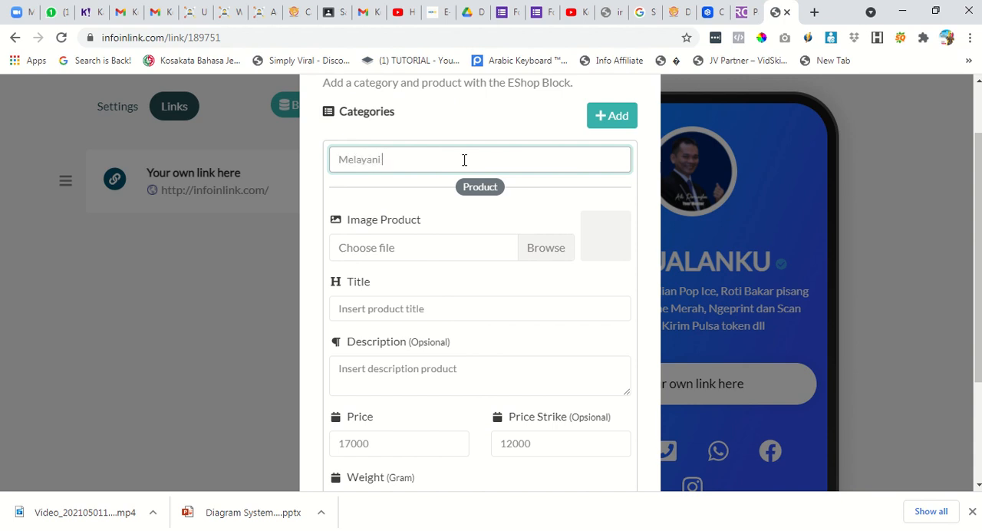
text(Pembelian Pulsa, Token, Roti Bakar)
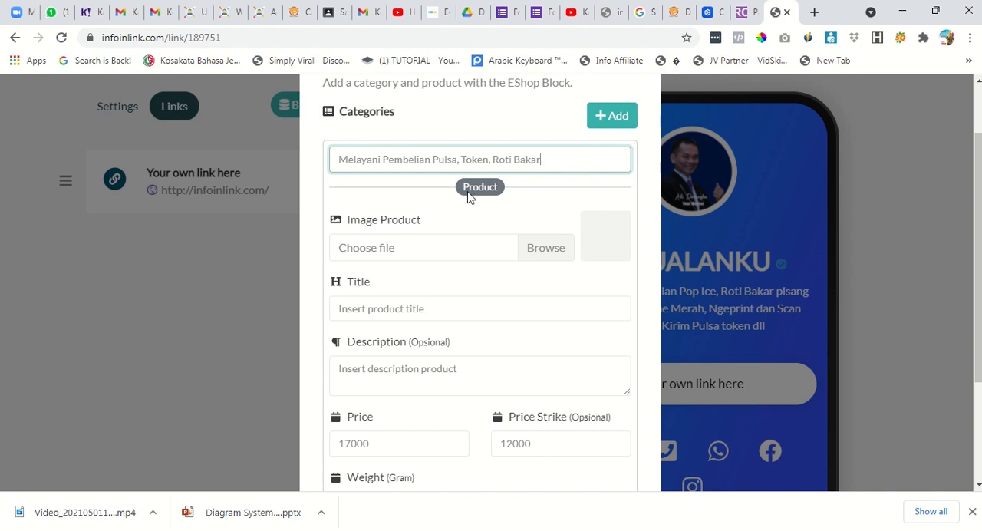
scroll(476, 314, down, 2)
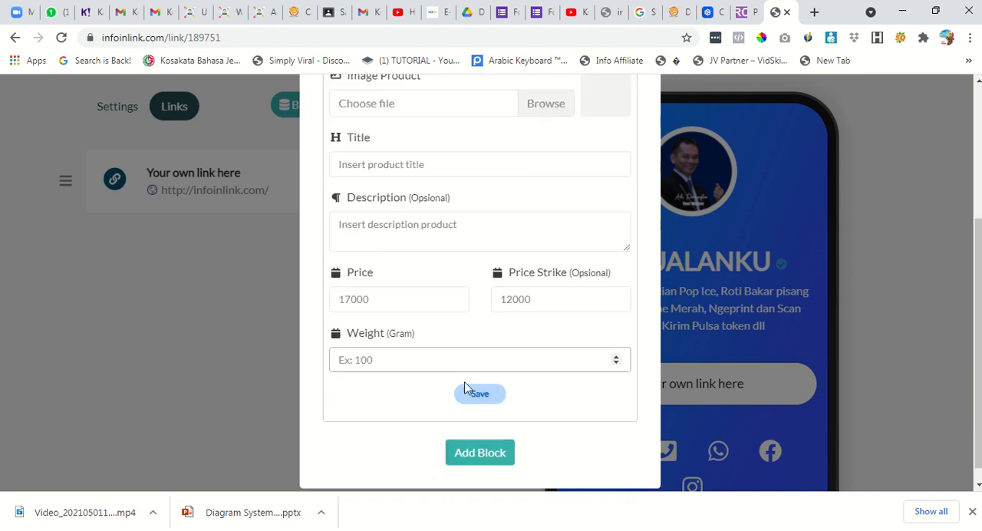
click(478, 452)
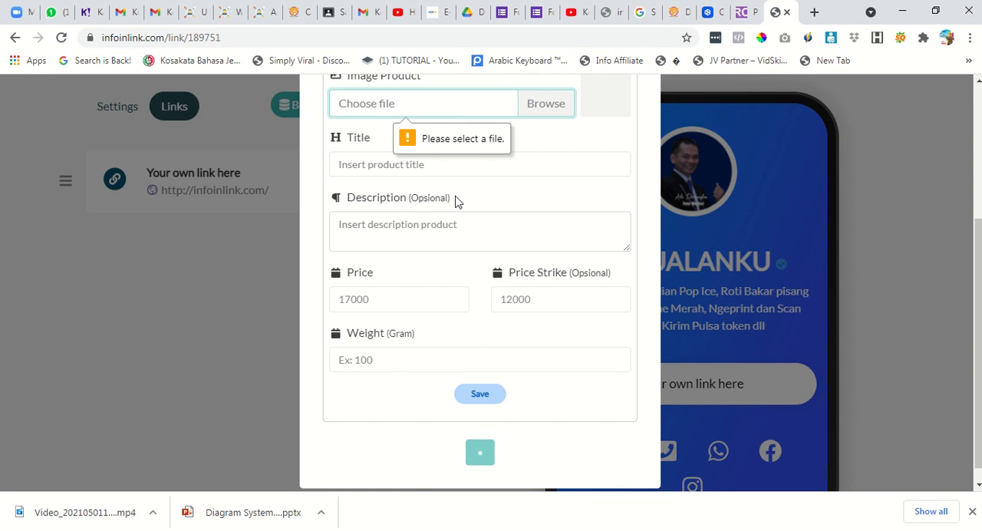
Choose the image "Have Your Business with technology" from the Downloads folder as the product image.
scroll(535, 154, up, 1)
click(546, 178)
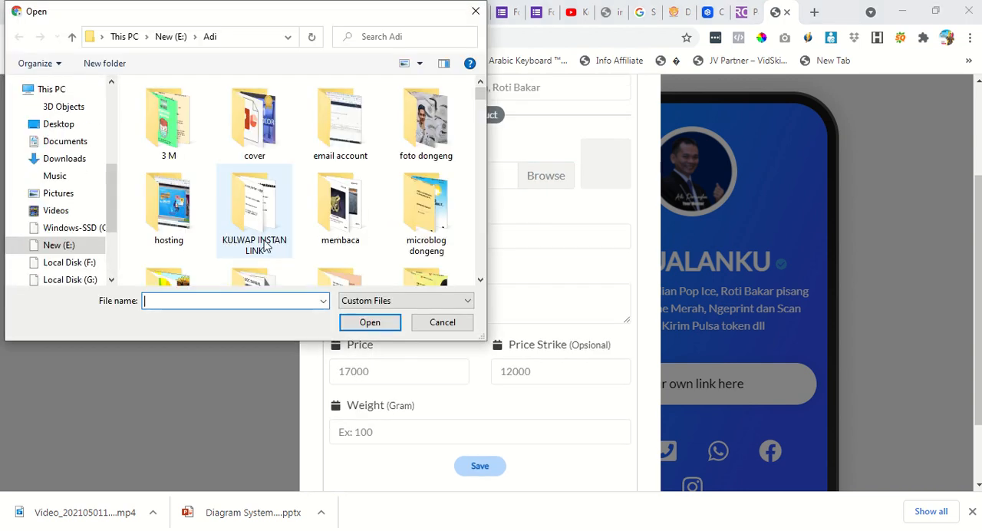
click(71, 158)
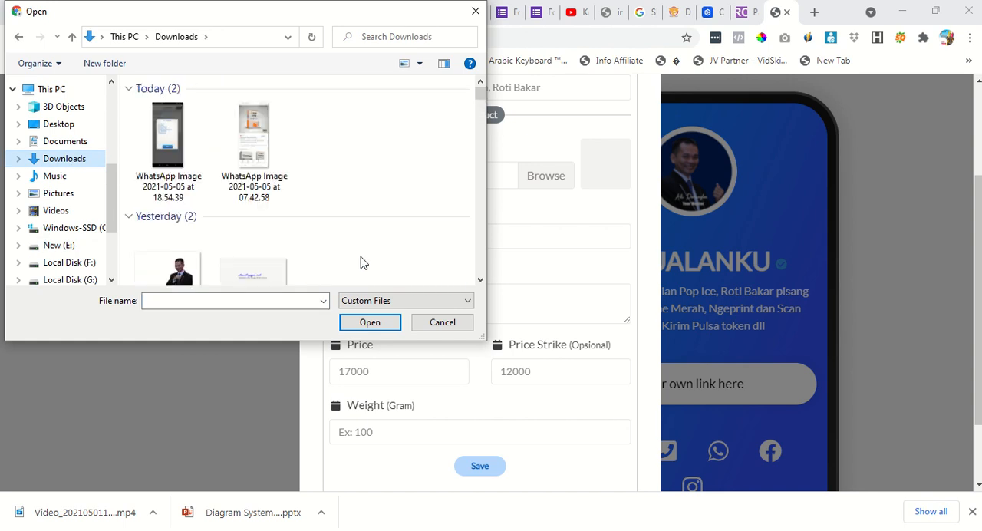
scroll(330, 247, down, 1)
scroll(238, 266, down, 3)
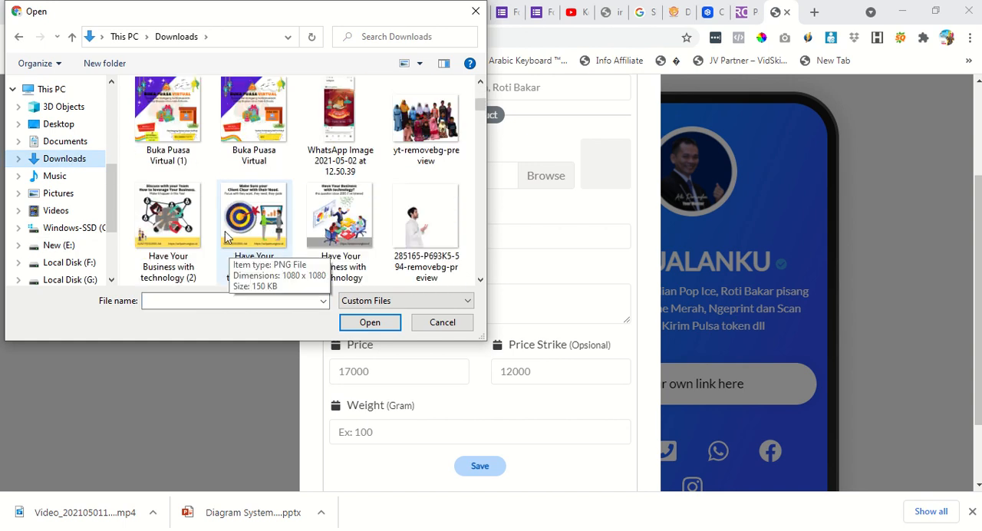
click(340, 226)
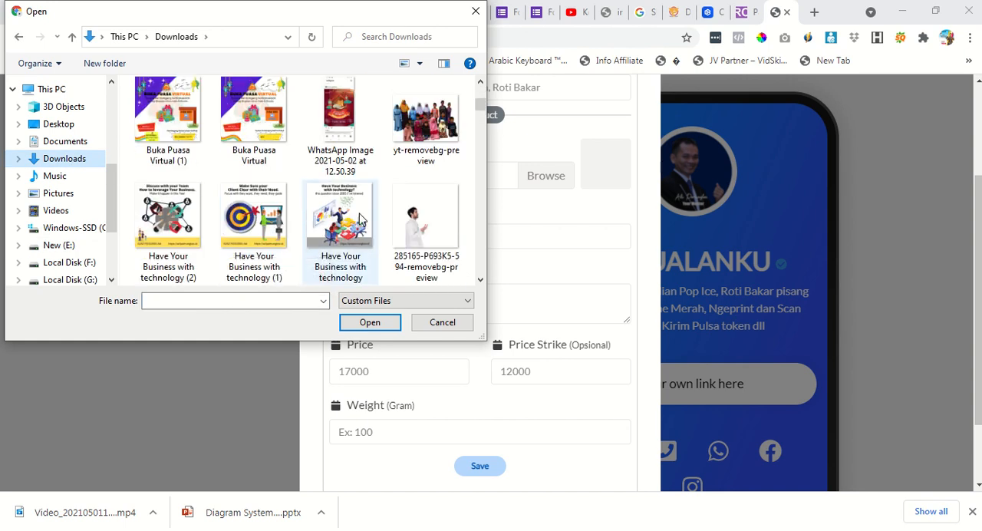
click(372, 323)
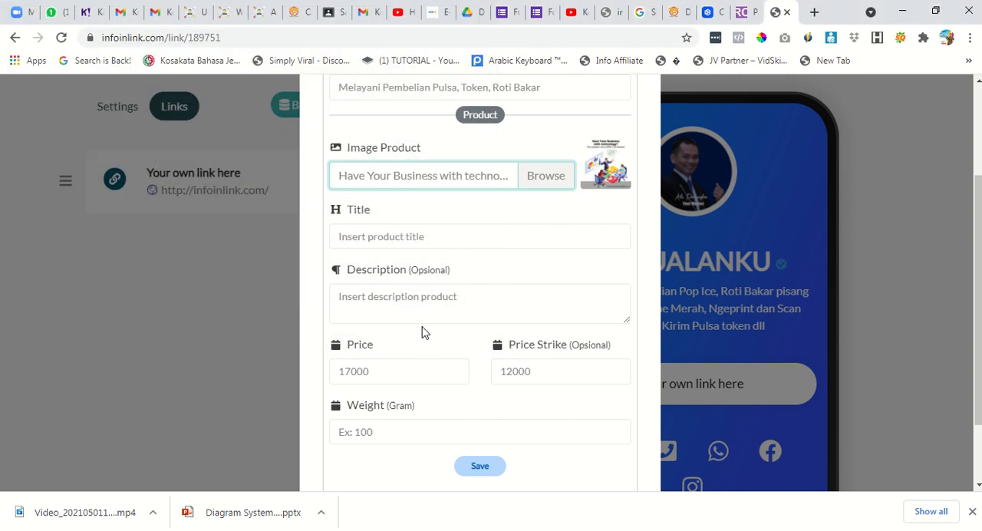
Enter "Pembelian Pulsa, Token, Pembayaran lainya" as the product title.
click(428, 236)
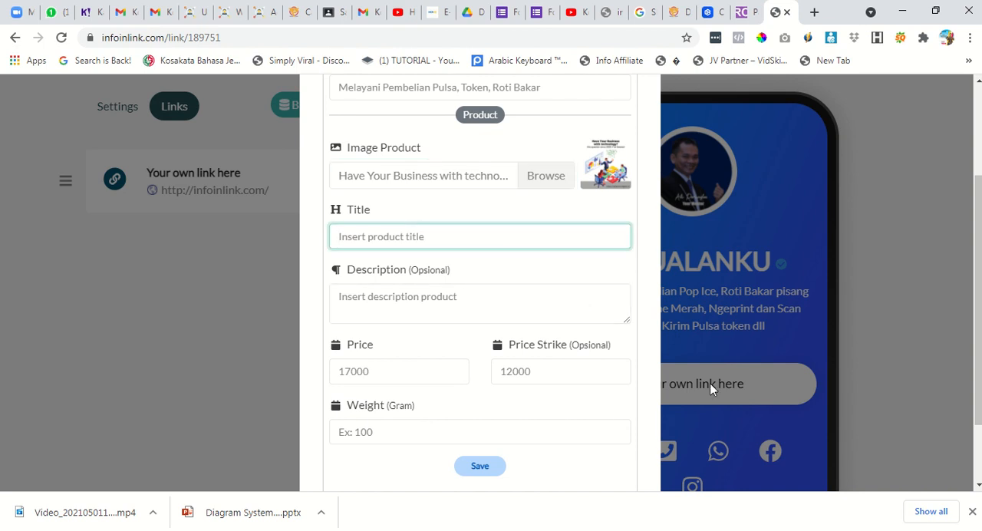
text(Pembelian Pulsa, TOK)
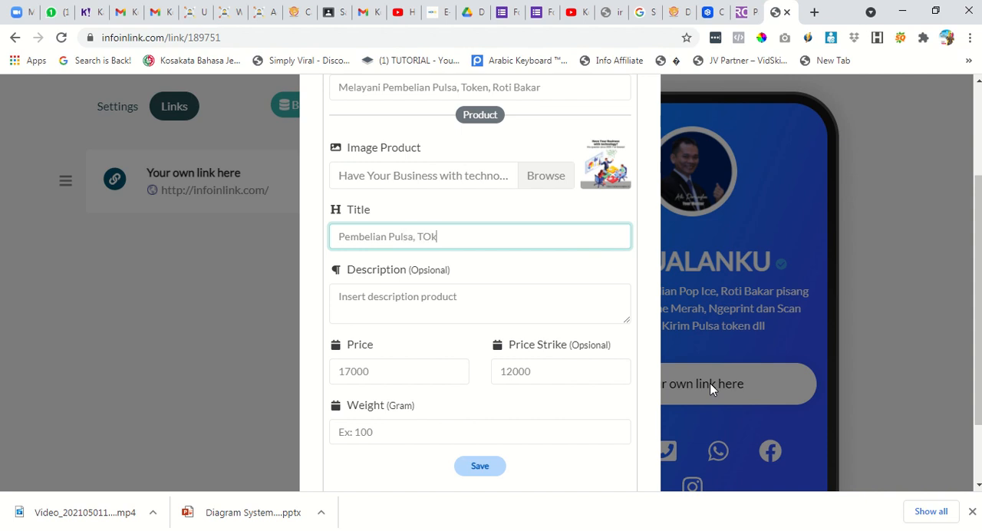
text(oken, Pembayaran lainya)
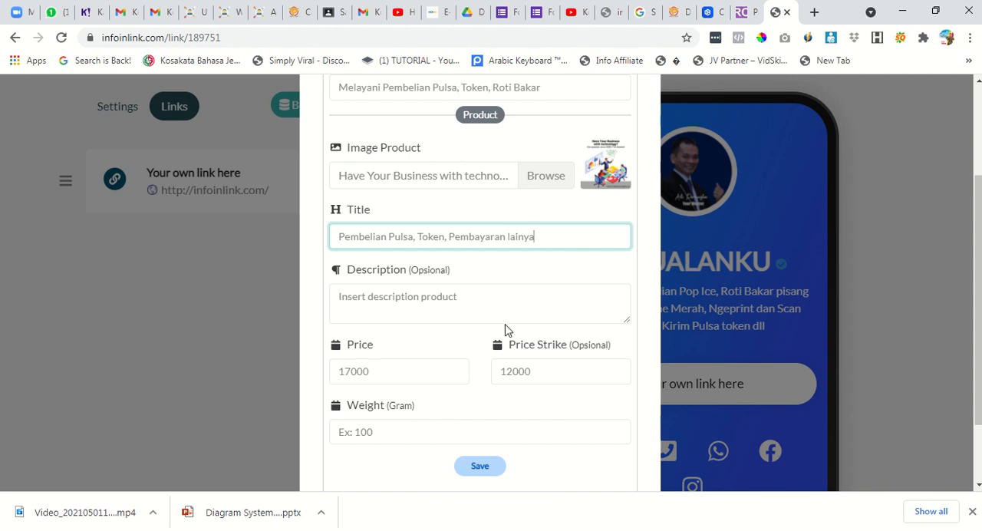
Enter "Pembelian Token, pulsa, minimal 10000" as the product description.
click(500, 302)
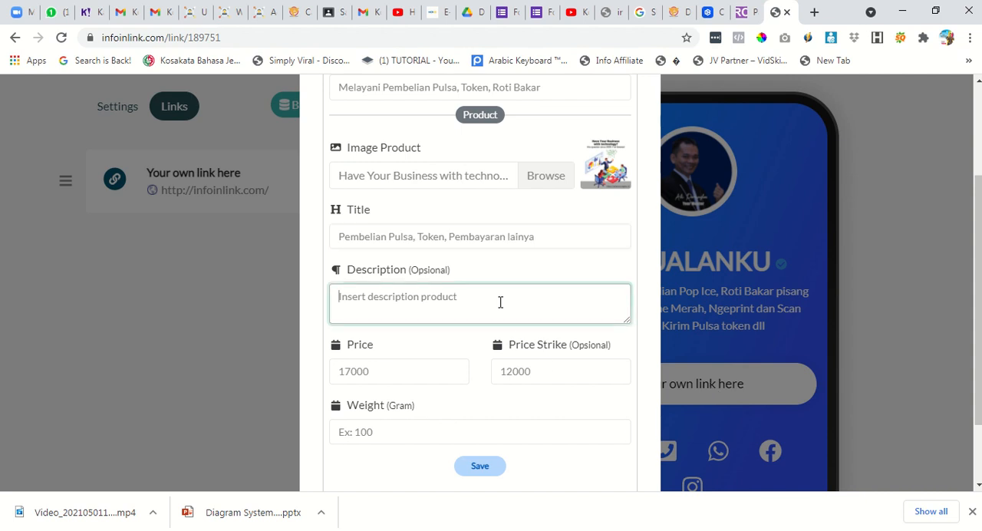
text(Pem)
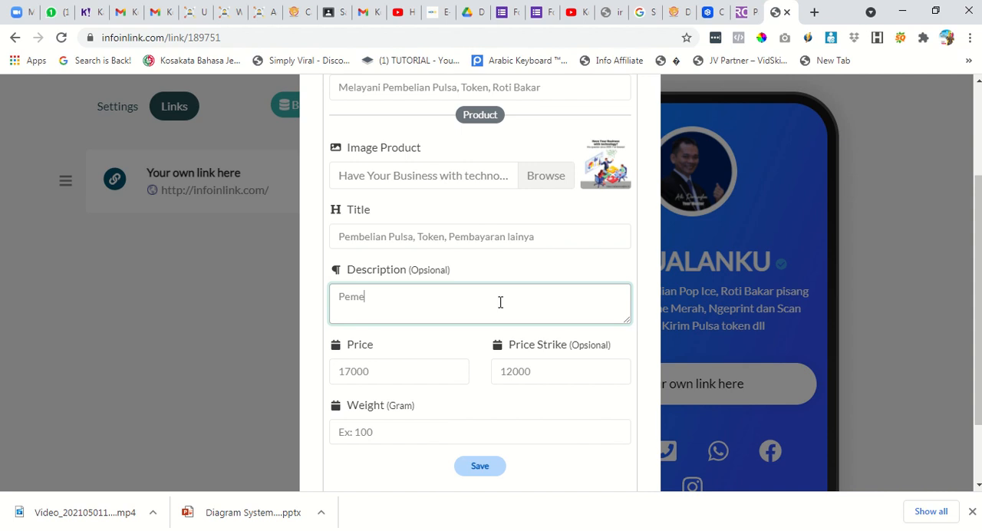
text(belian TOken)
key(BackSpace)
key(BackSpace)
text(oken, pulsa)
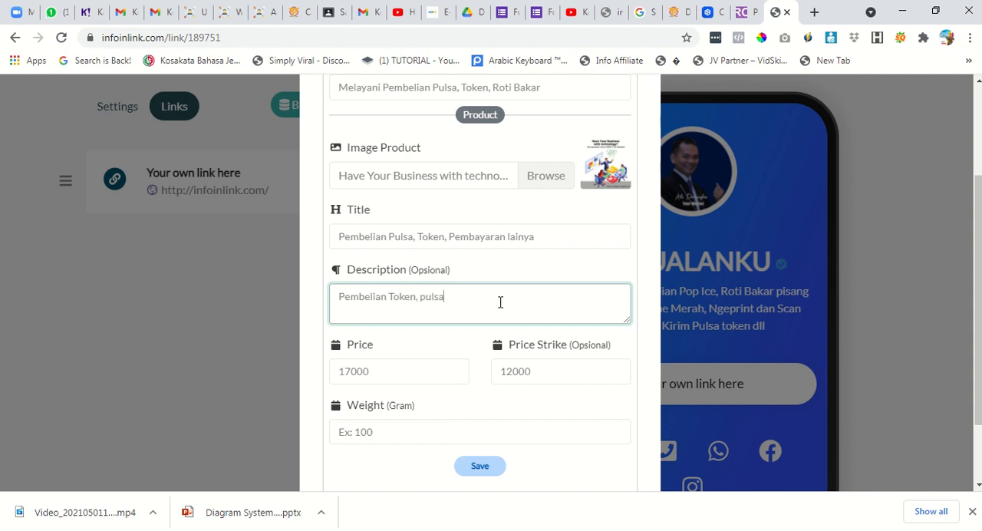
text(, minimal 10000)
Set the product weight to 100 grams, save the product and add the eShop block to the page.
scroll(468, 406, down, 1)
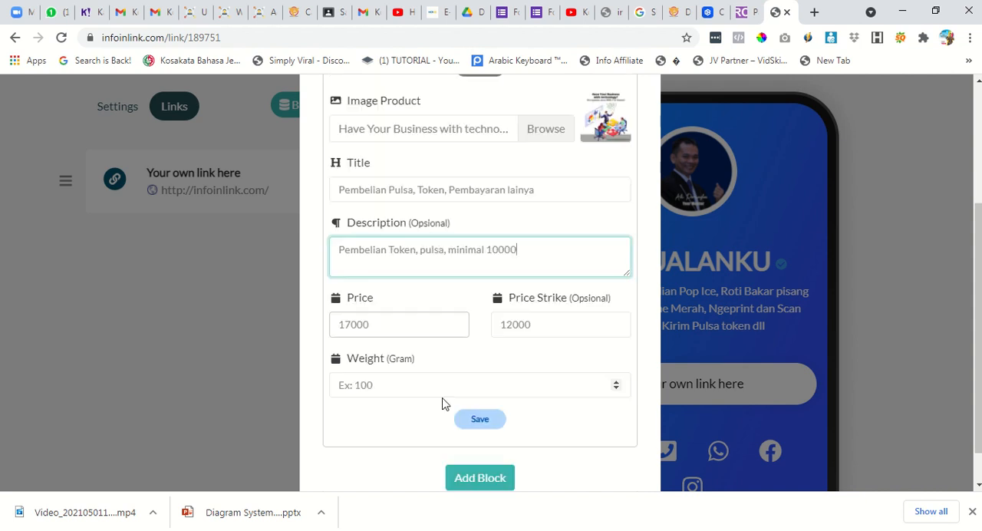
click(402, 368)
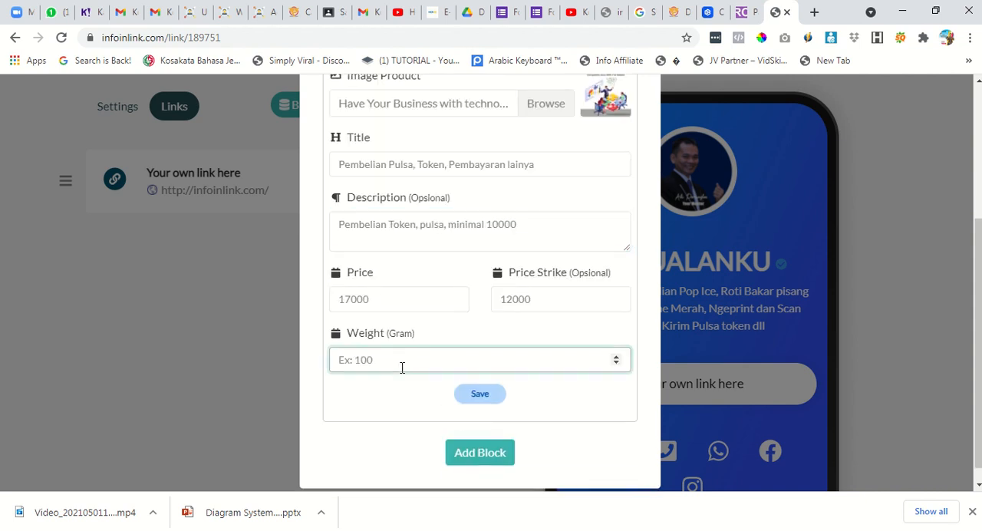
text(100)
click(482, 395)
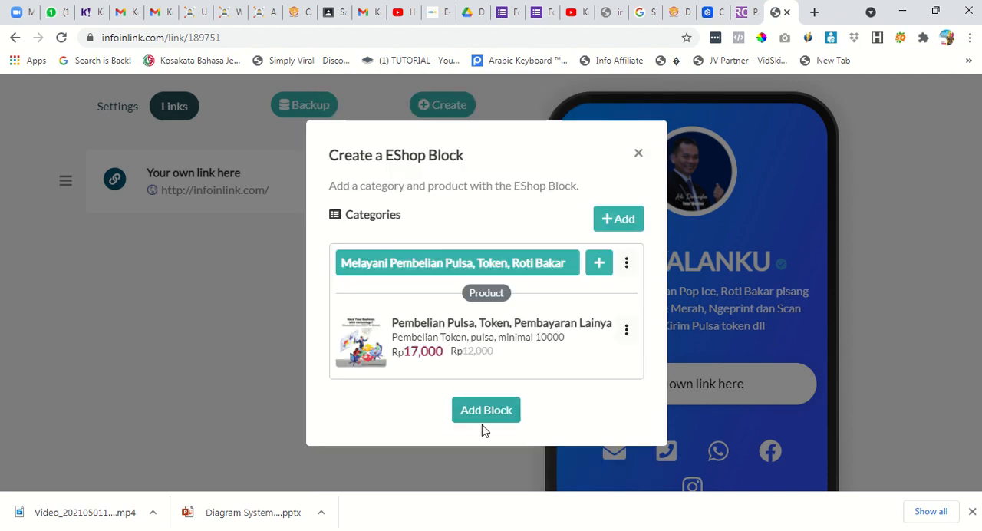
click(484, 418)
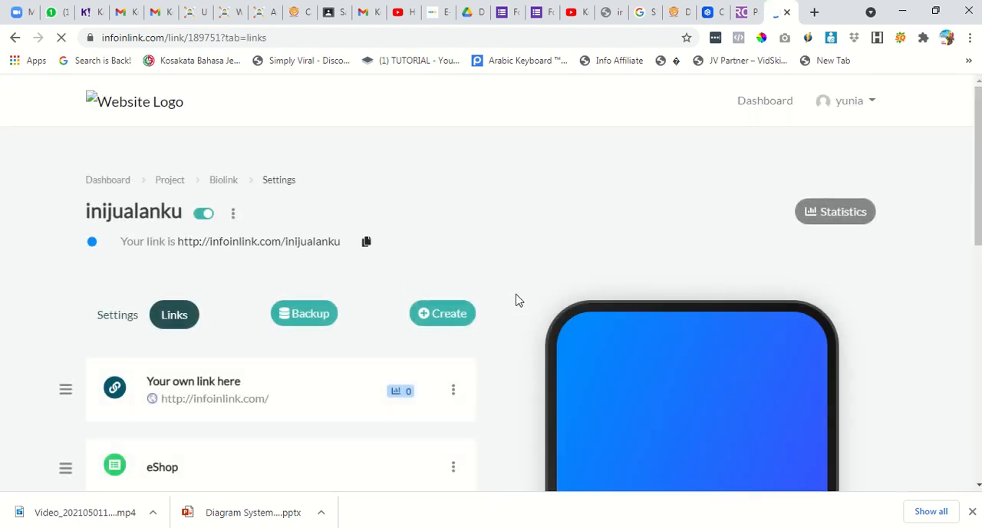
Check the eShop product in the phone preview and view the public page infoinlink.com/inijualanku in a new tab.
scroll(519, 316, down, 6)
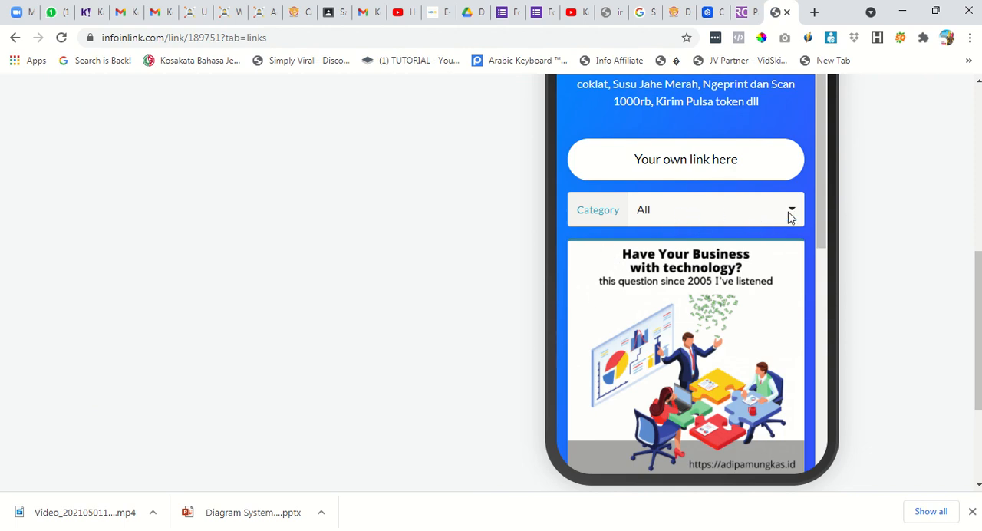
scroll(756, 270, down, 2)
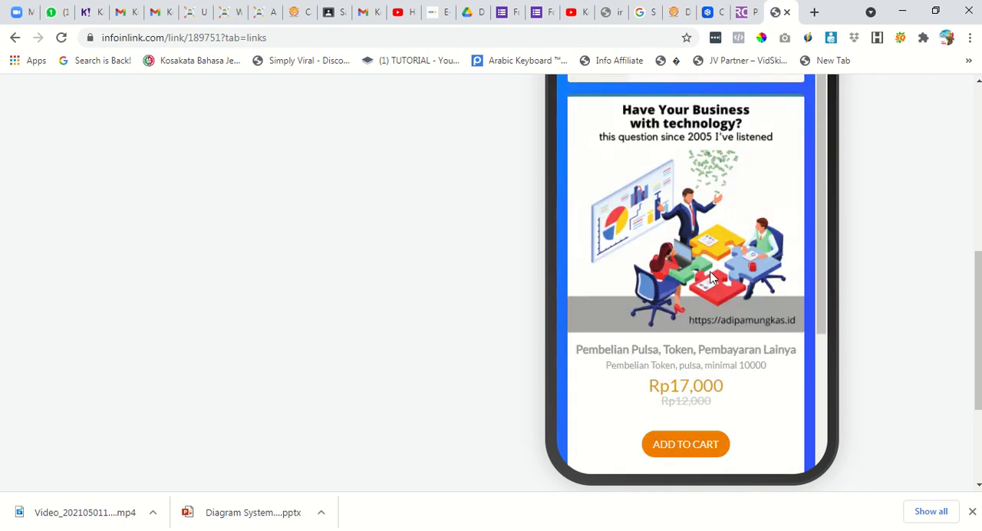
scroll(698, 284, down, 3)
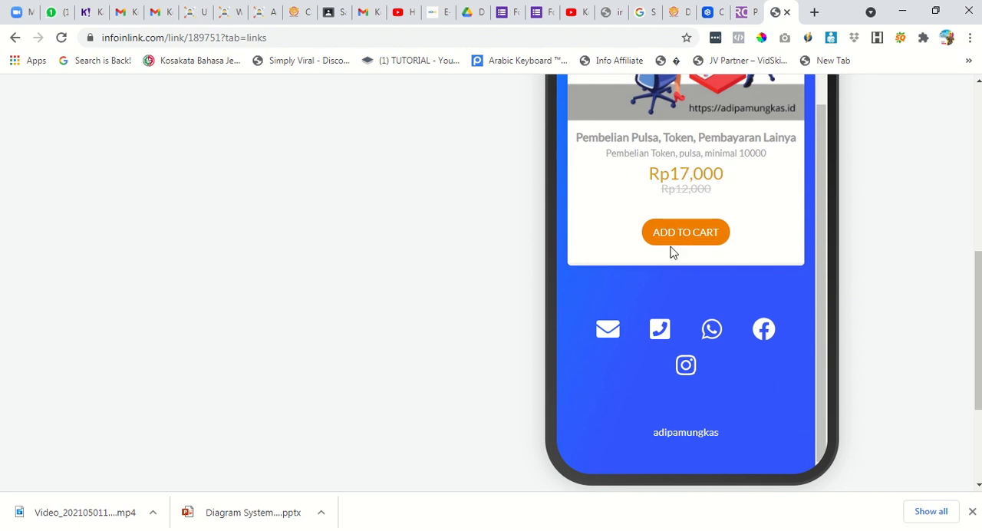
scroll(620, 281, up, 1)
scroll(317, 253, up, 6)
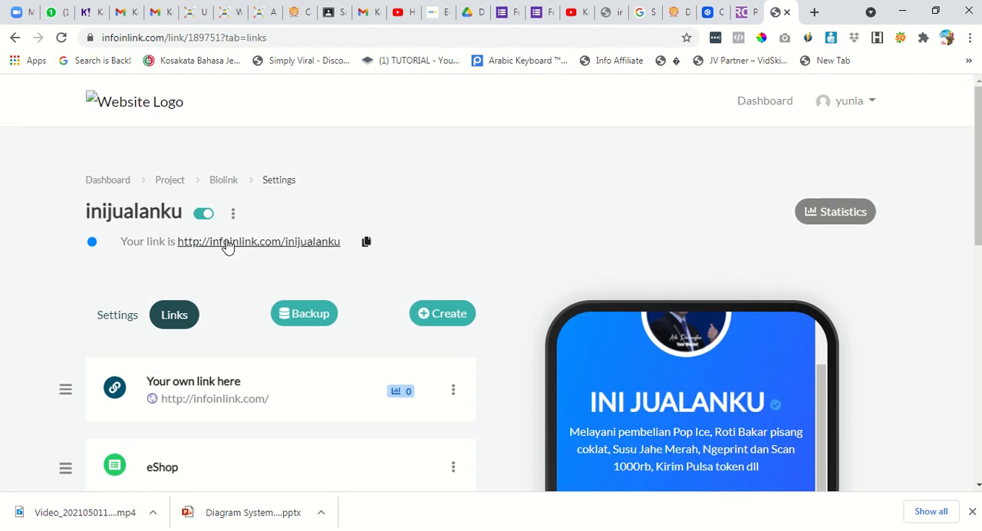
right_click(333, 244)
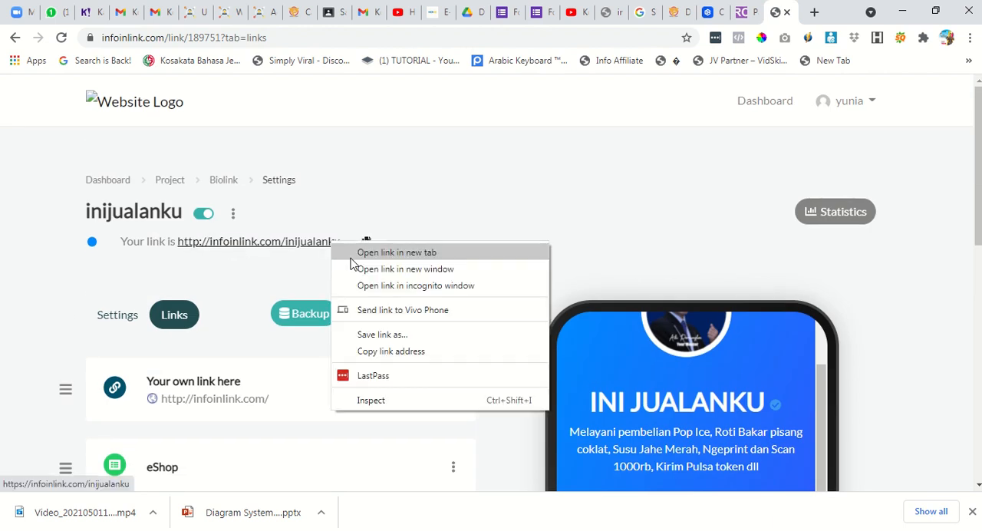
click(358, 253)
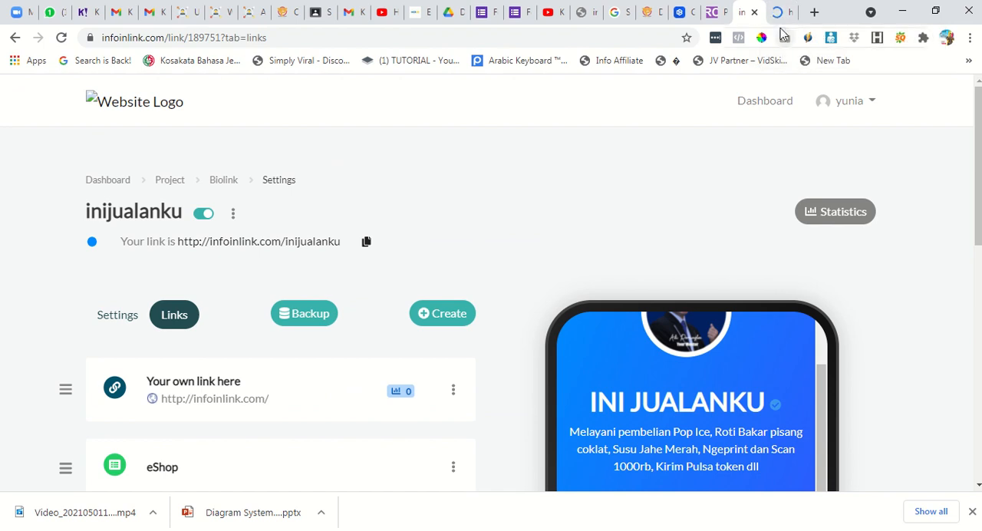
click(781, 13)
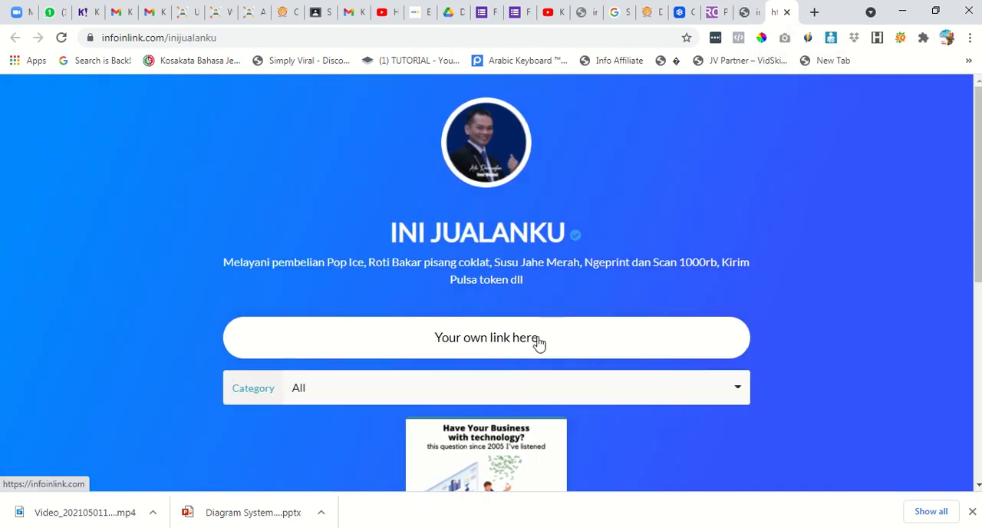
Examine the shop's category choices and the product card on the public page.
scroll(560, 330, down, 1)
click(582, 319)
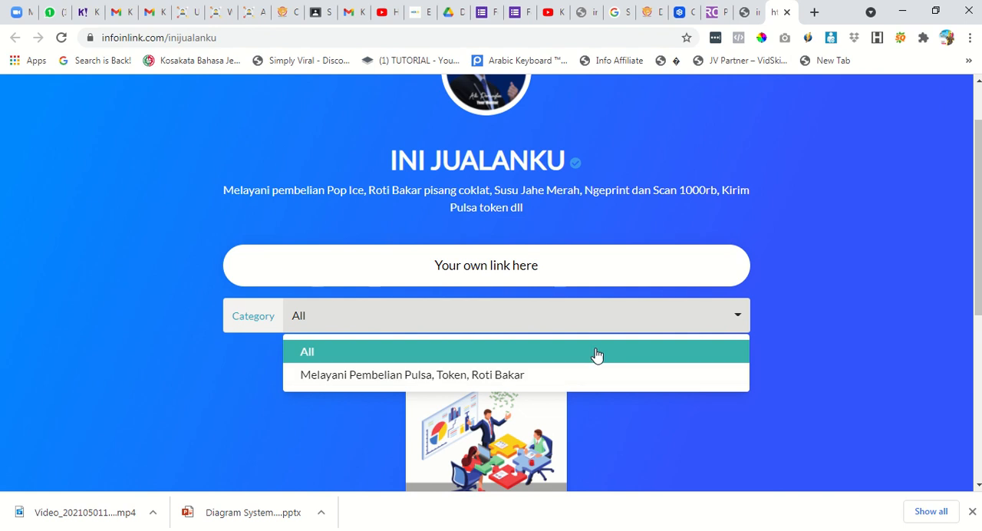
click(772, 347)
scroll(736, 346, down, 2)
scroll(716, 343, down, 3)
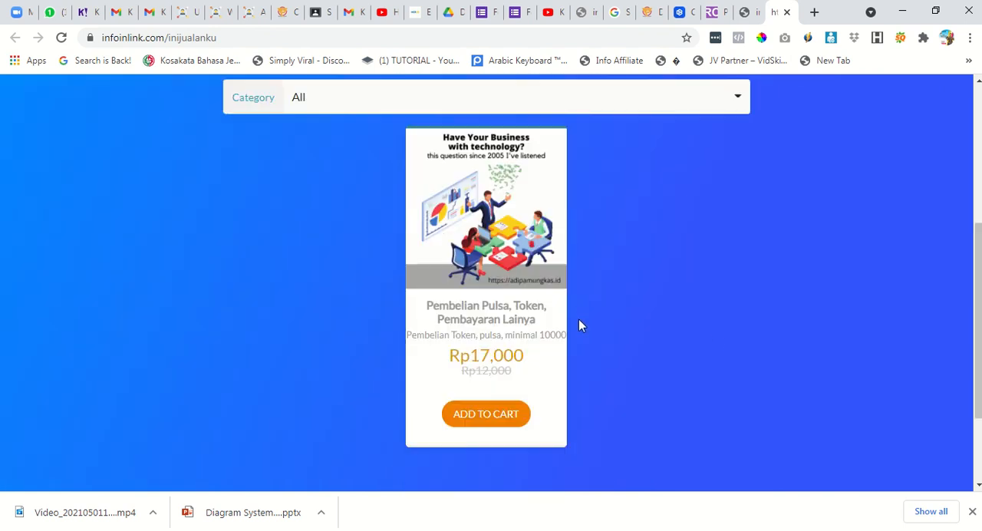
Add the product to the cart, try to check out, and close the shopping cart.
click(507, 291)
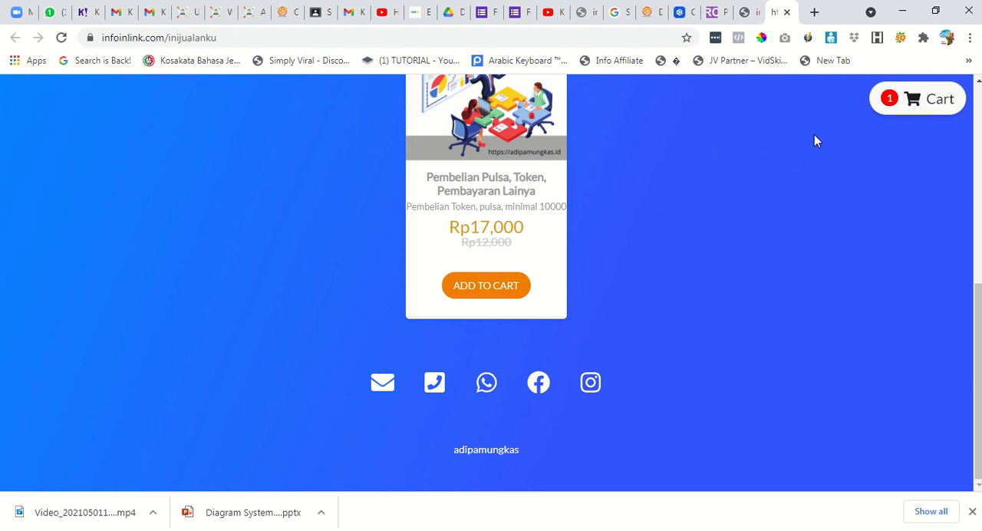
click(923, 107)
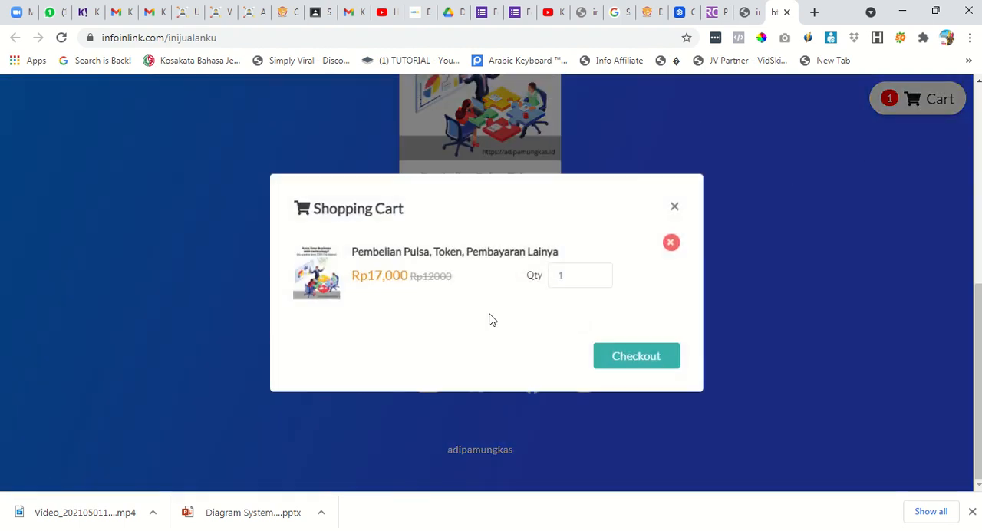
click(618, 359)
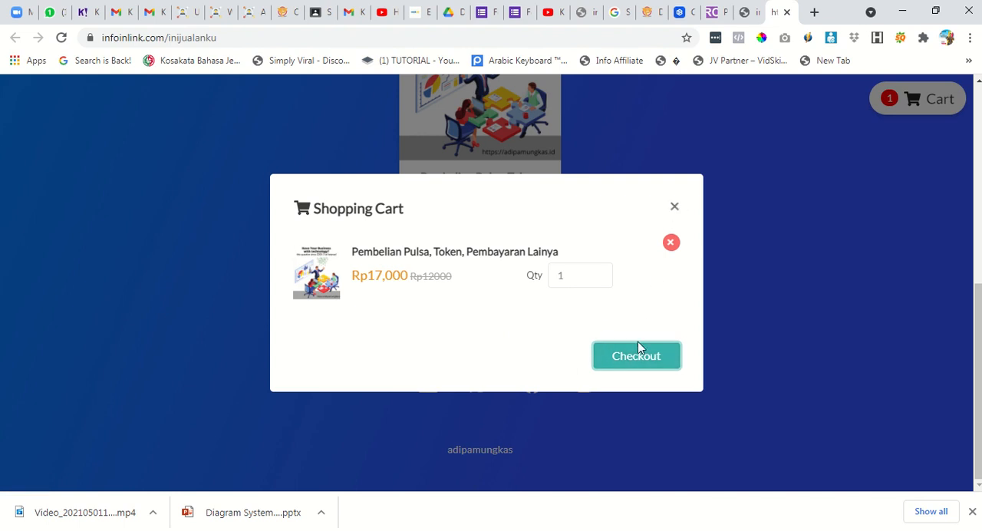
click(675, 209)
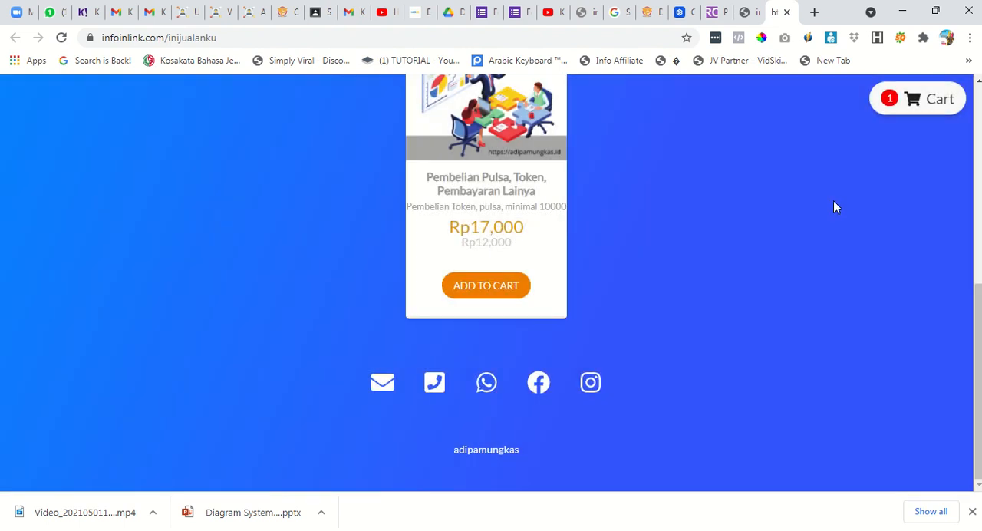
scroll(615, 349, up, 2)
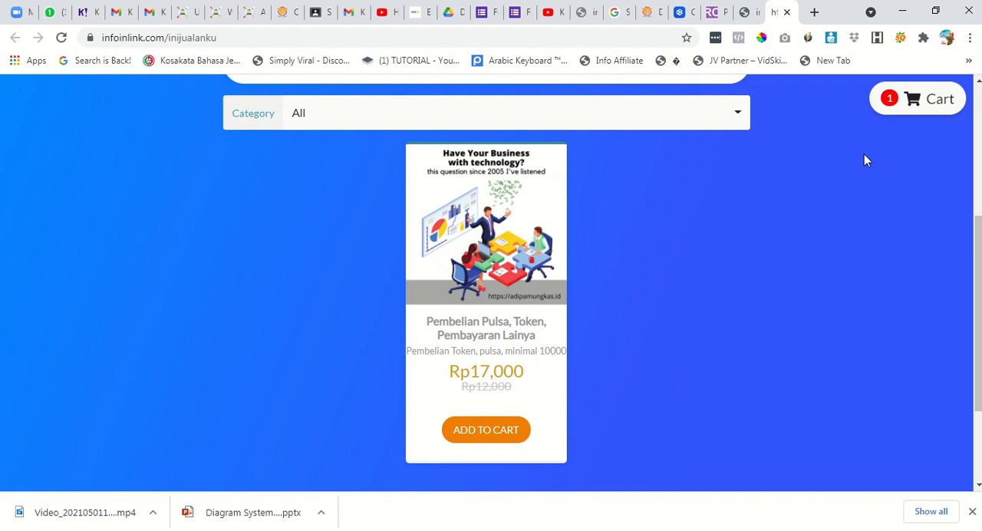
scroll(741, 223, up, 3)
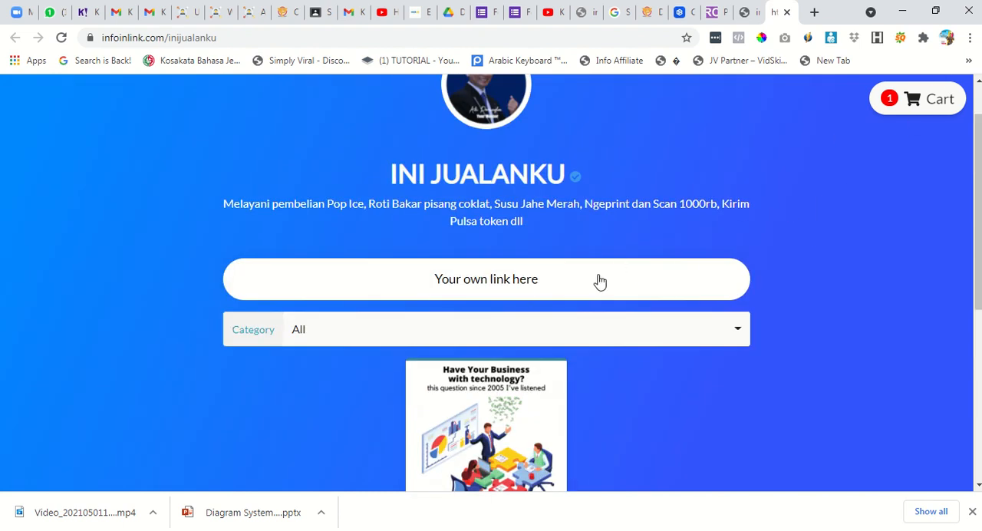
Return to the biolink editor and open a blank product form in the eShop block's "Melayani Pembelian Pulsa, Token, Roti Bakar" category.
click(746, 13)
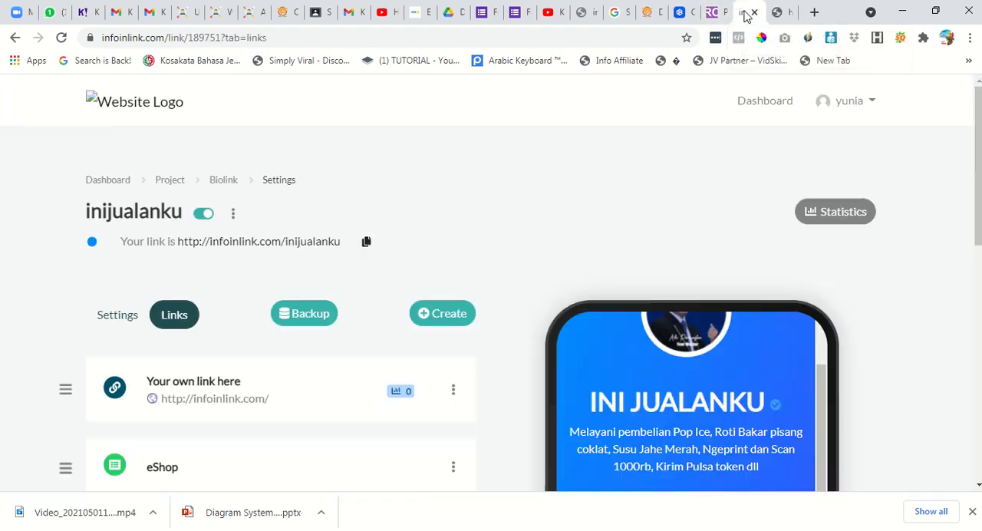
scroll(563, 311, down, 1)
scroll(557, 349, down, 1)
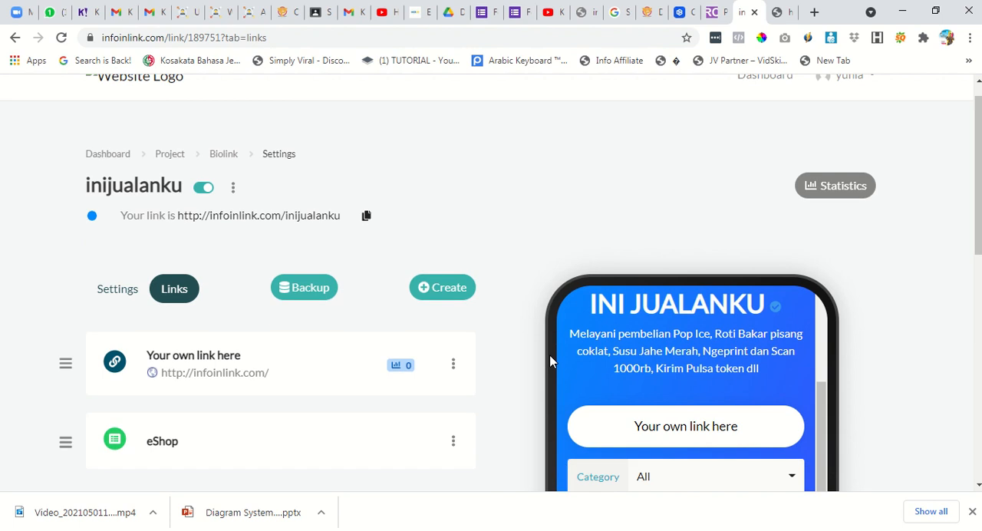
scroll(448, 395, down, 2)
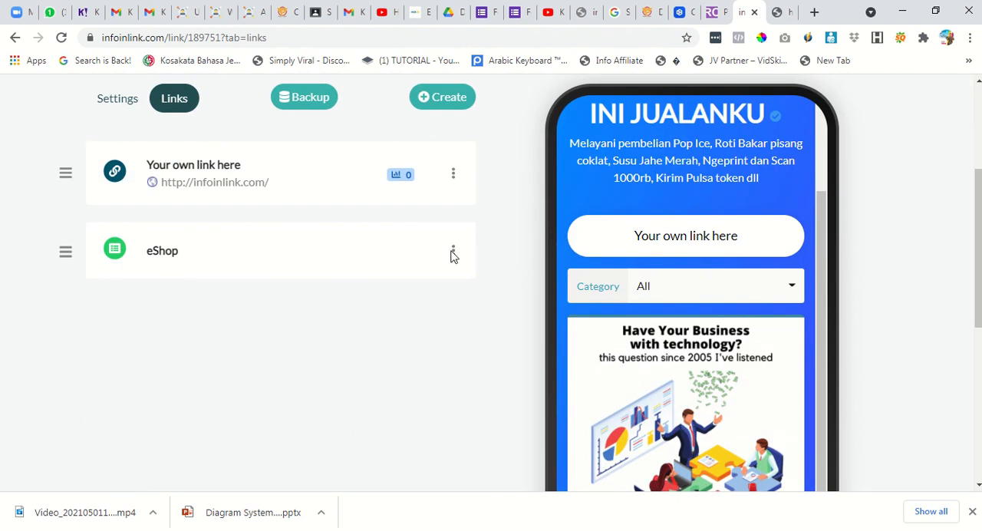
click(453, 254)
click(430, 278)
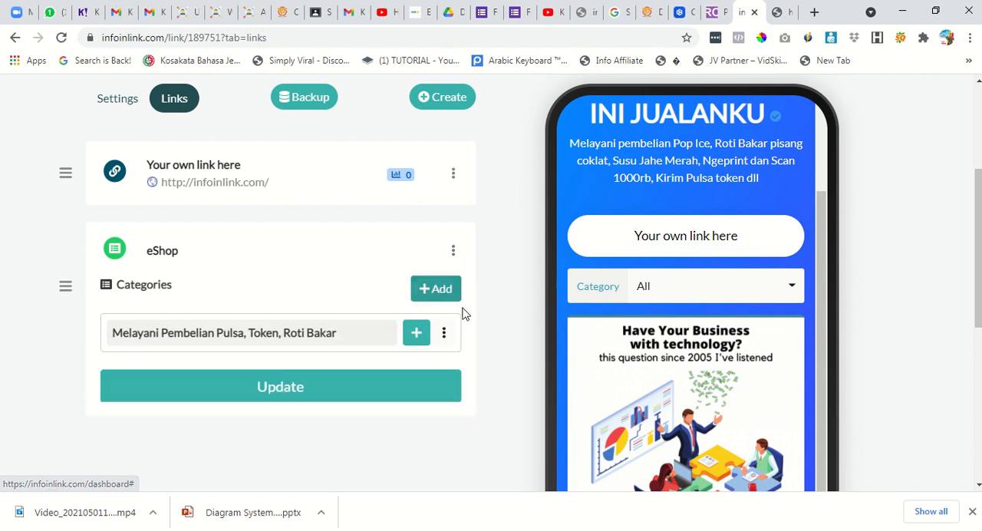
click(419, 335)
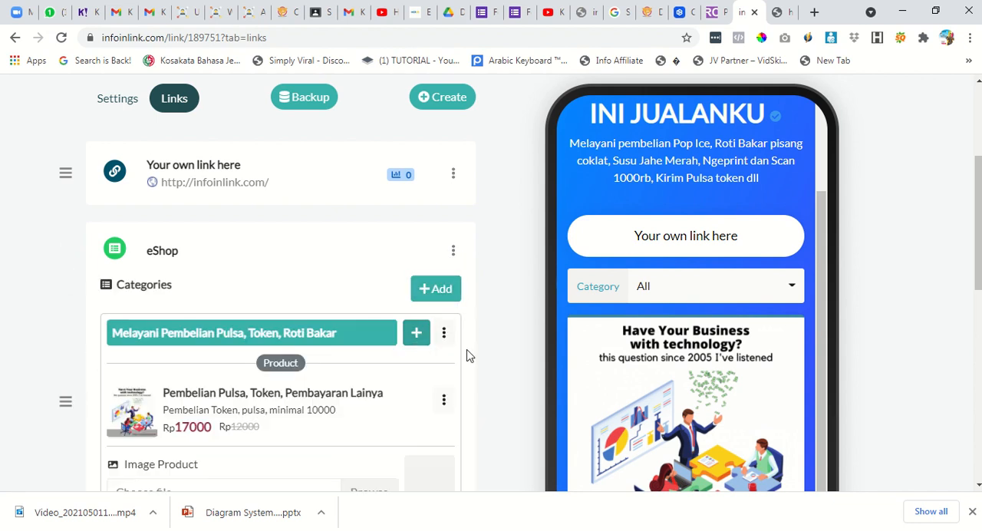
Look over the blank product form and try to add another category to the eShop block.
scroll(463, 333, down, 3)
scroll(450, 336, down, 2)
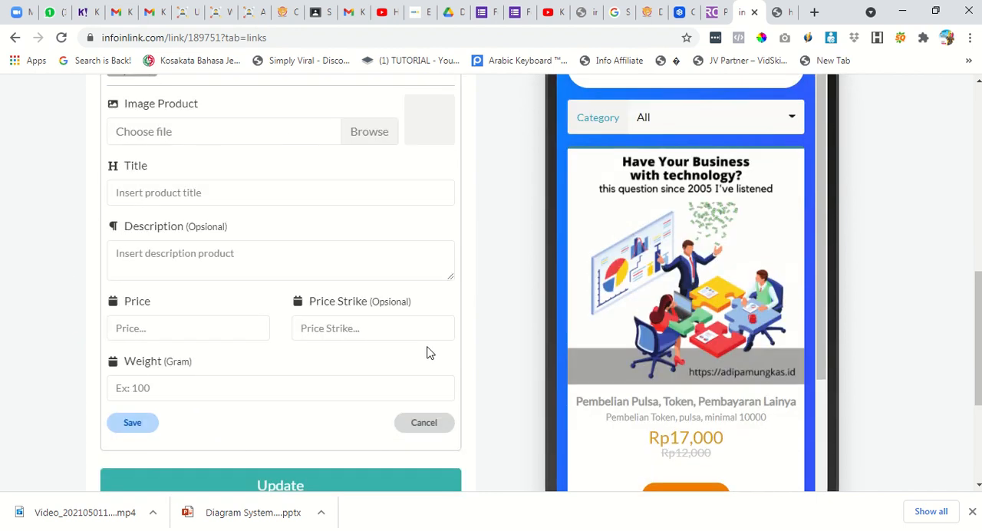
scroll(427, 350, up, 2)
scroll(438, 181, up, 2)
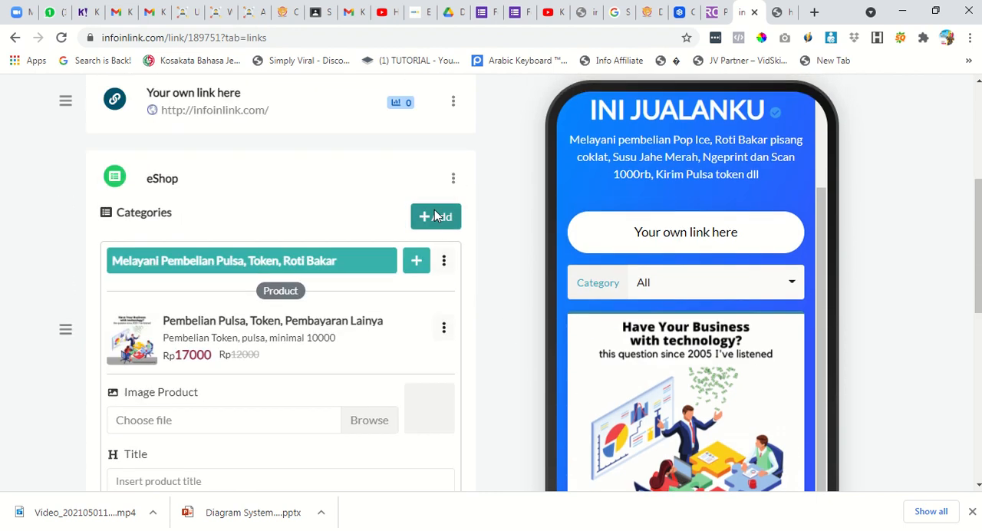
click(439, 220)
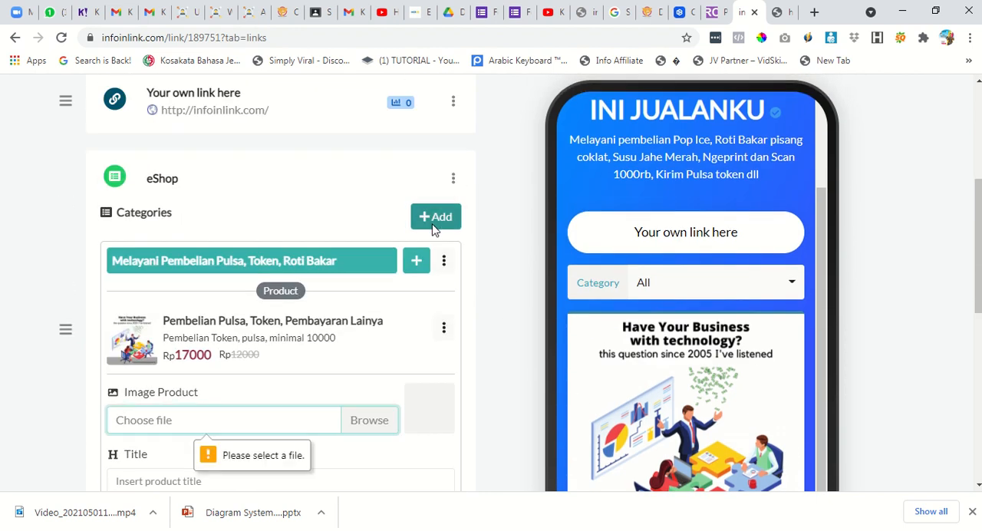
Choose "Have Your Business with technology (1)" from the Downloads folder as the second product's image.
click(355, 426)
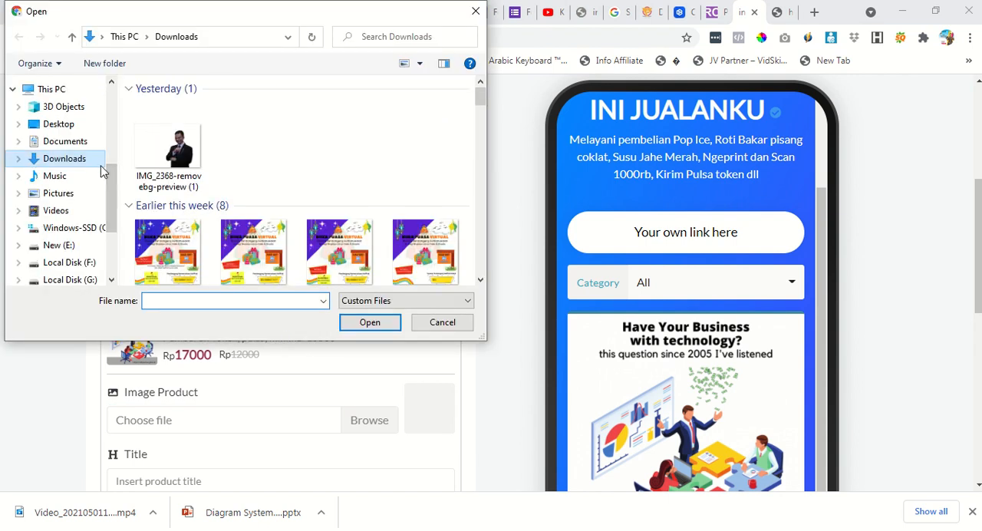
scroll(278, 253, down, 3)
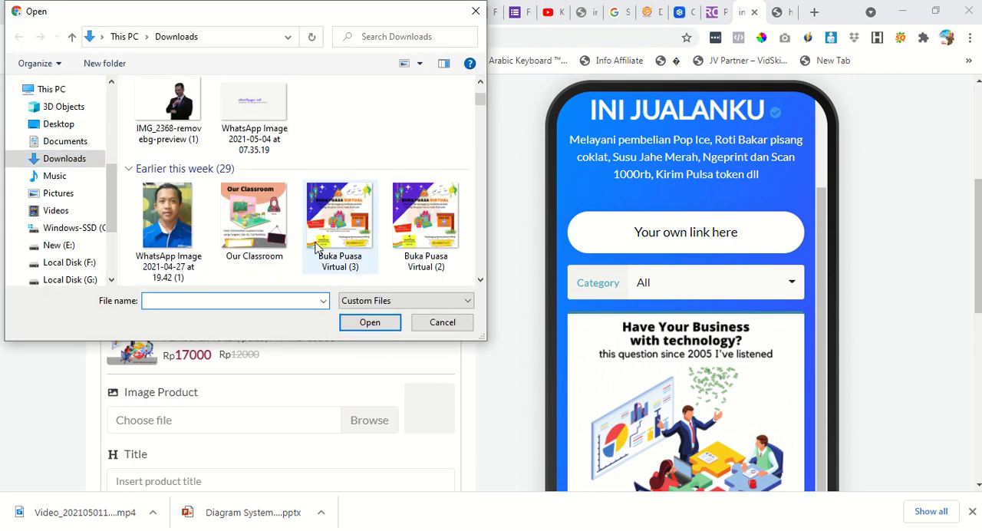
scroll(337, 256, down, 5)
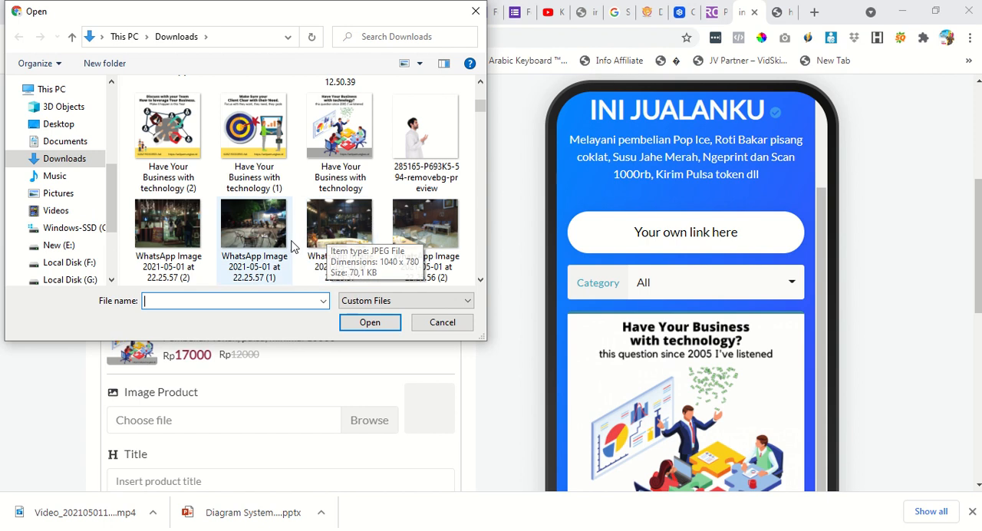
click(257, 163)
click(362, 323)
Title the second product "Beli Roti Bakar pisang coklat" and describe it as "Minimal pembelian roti bakar 2 pcs".
scroll(244, 326, down, 2)
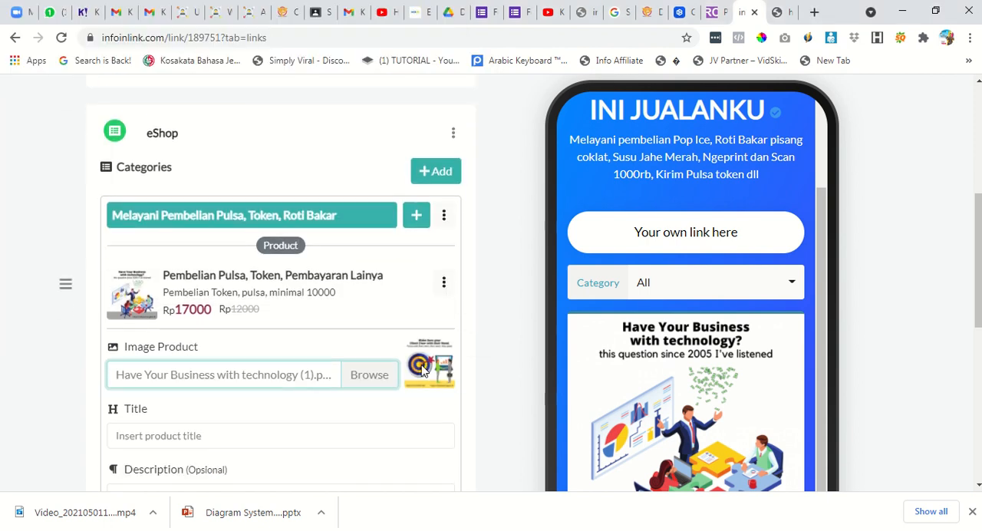
click(239, 333)
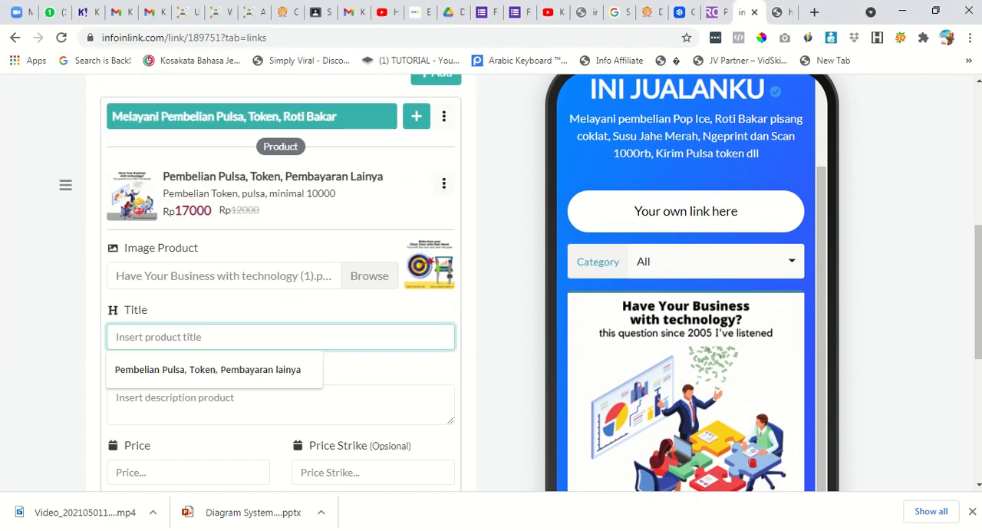
text(Beli R)
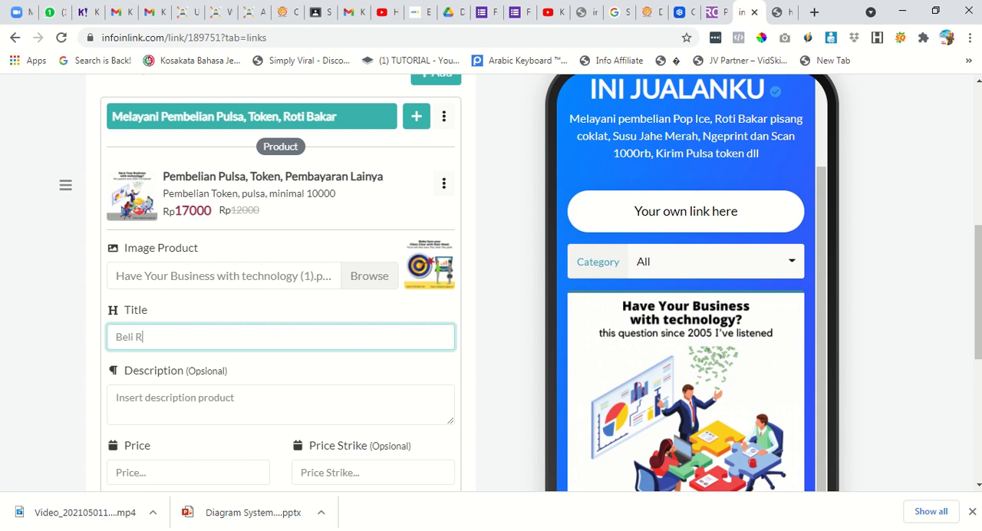
text(oti Bakar pisang coklat)
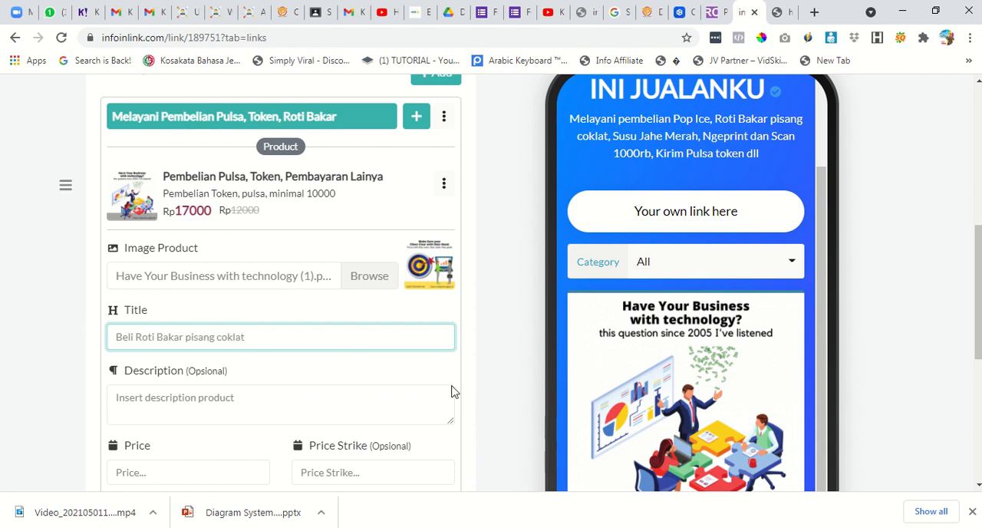
click(423, 395)
text(Mi)
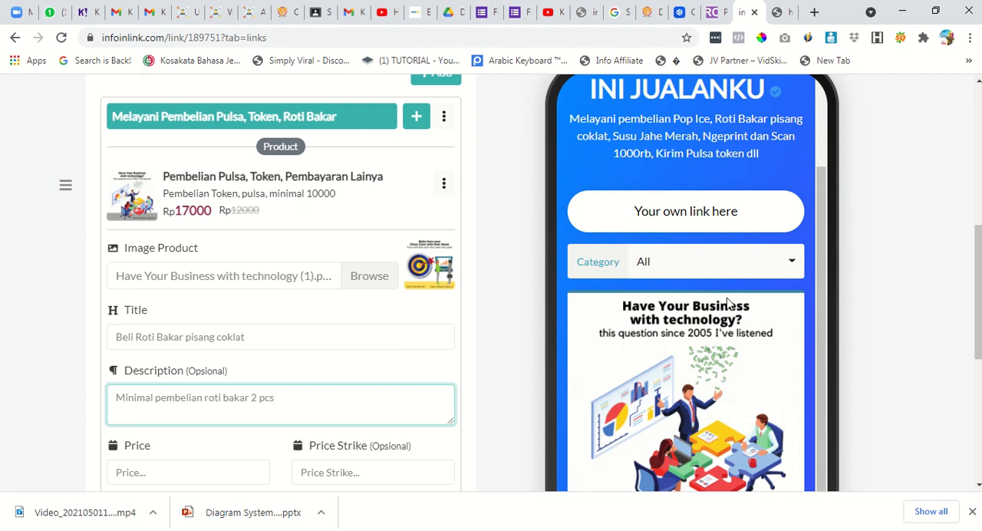
Set the product's price to 15000, price strike to 8000 and weight to 100 grams, and save the product.
scroll(537, 330, down, 1)
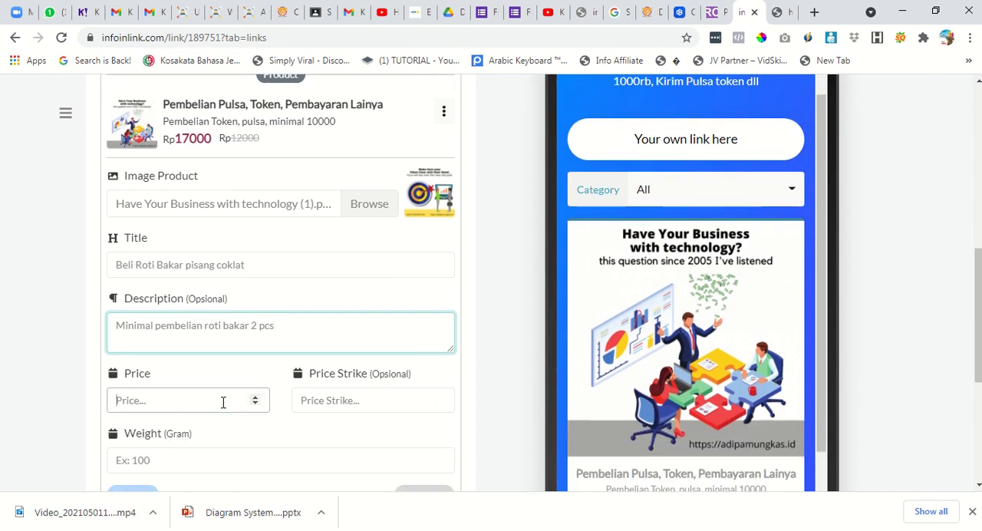
click(226, 398)
text(15000)
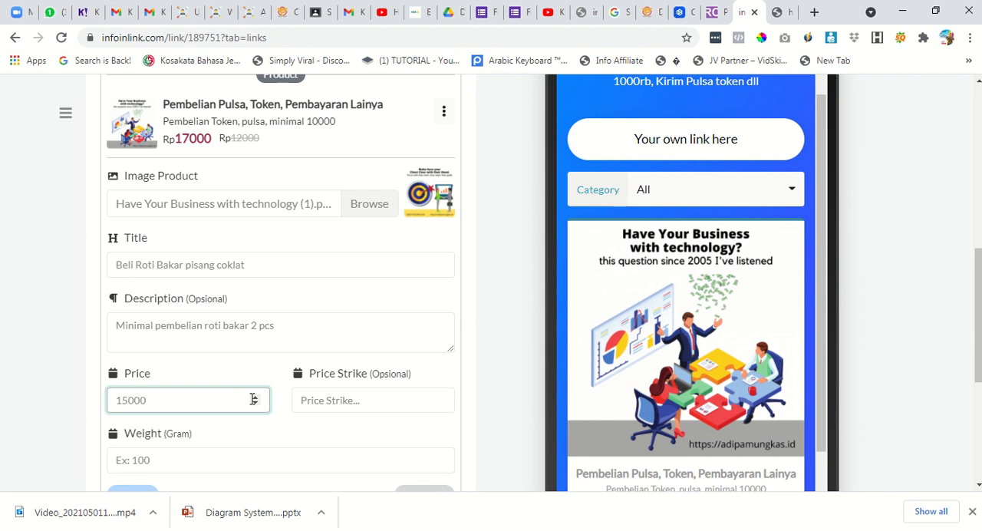
click(333, 406)
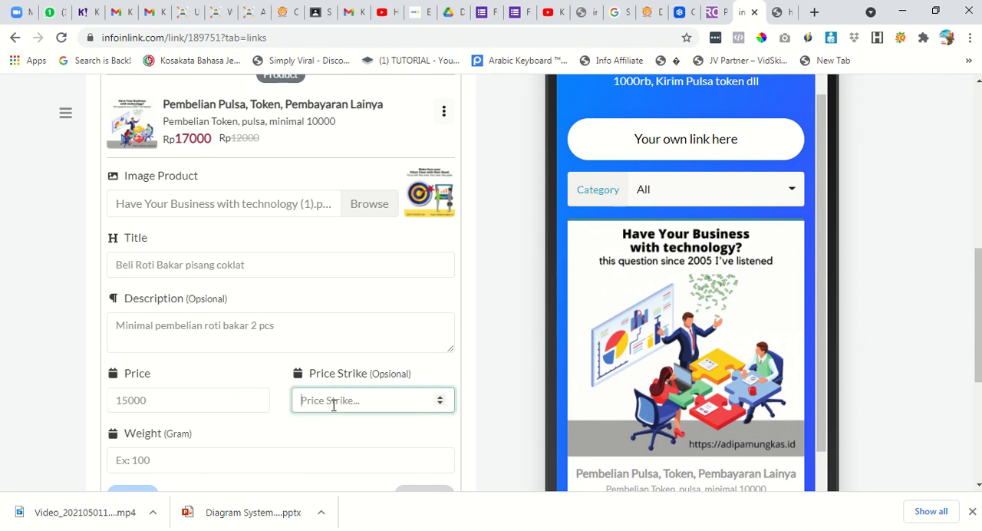
text(8000)
scroll(393, 405, down, 2)
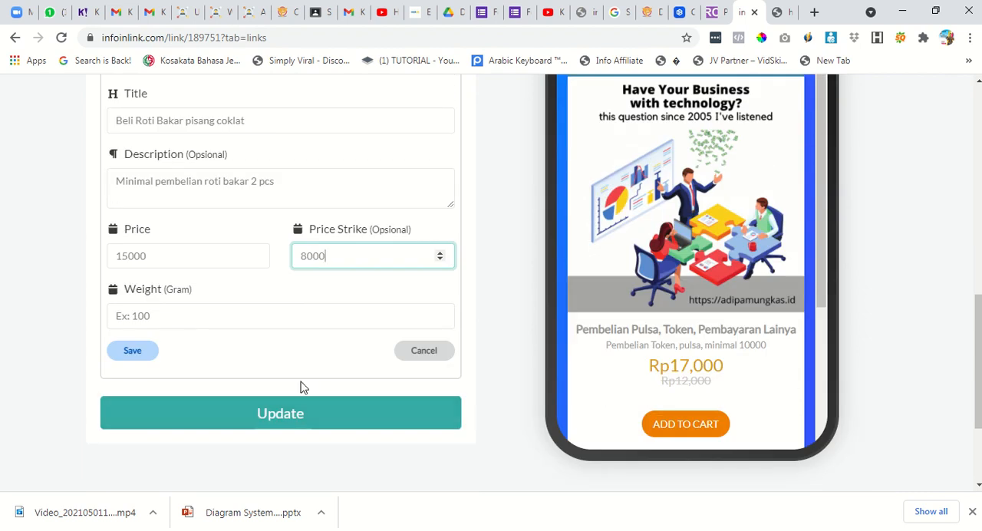
click(149, 353)
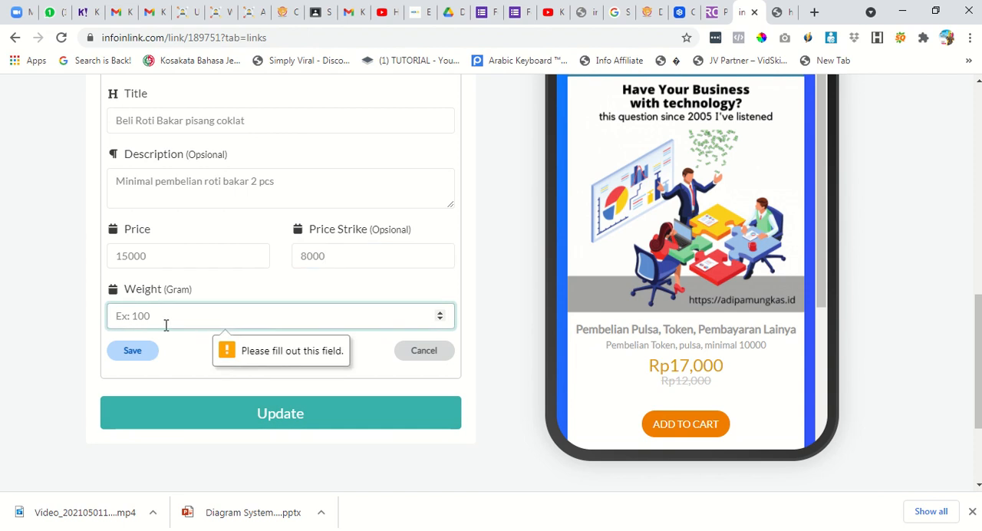
text(100)
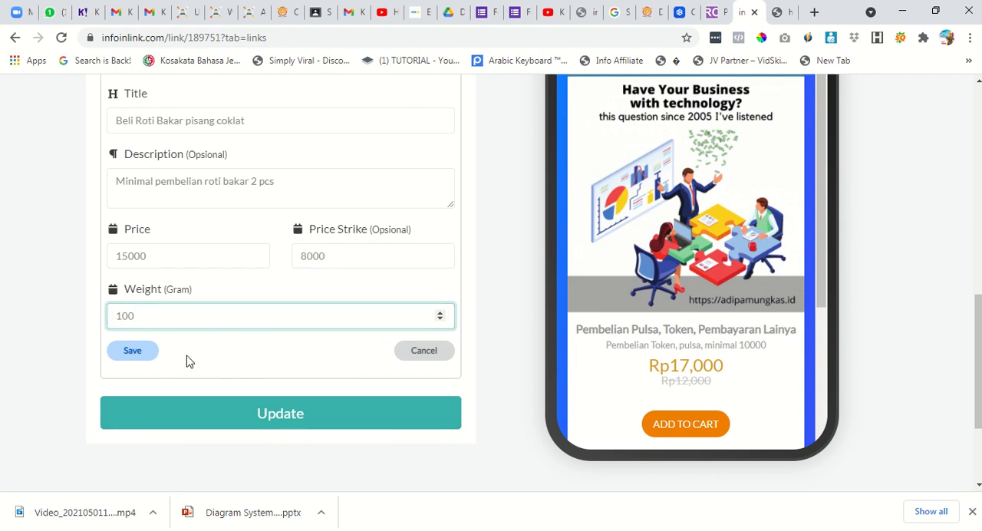
click(138, 350)
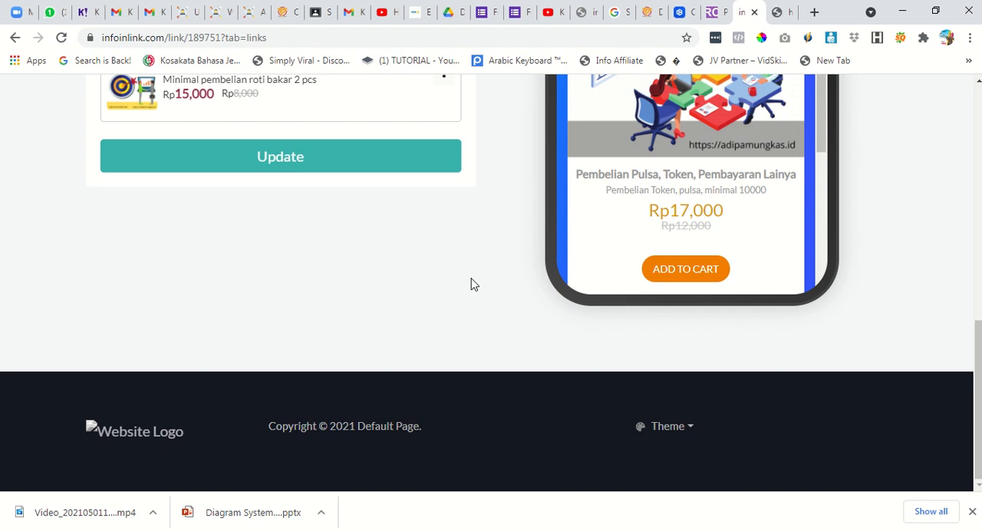
Update the eShop block and reload the editor to check the second product in the phone preview.
click(350, 160)
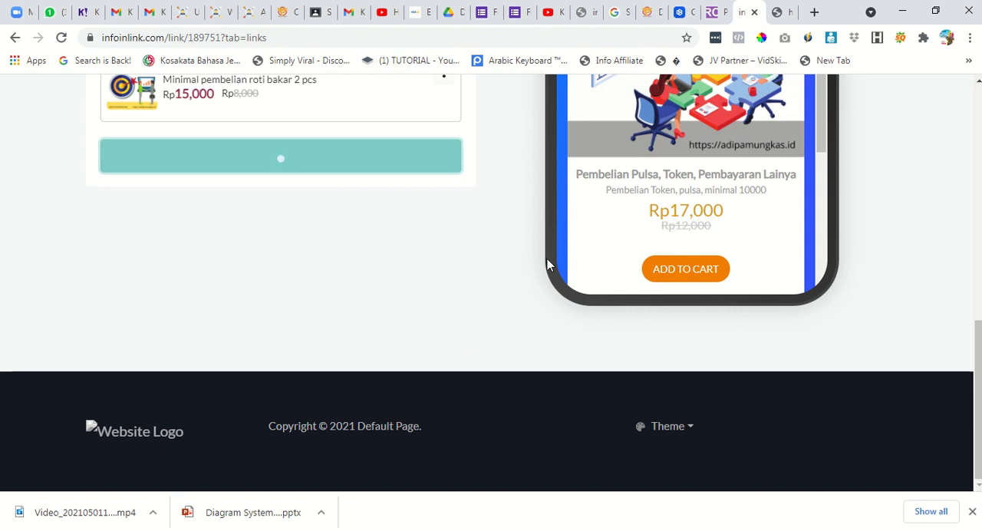
scroll(828, 224, up, 3)
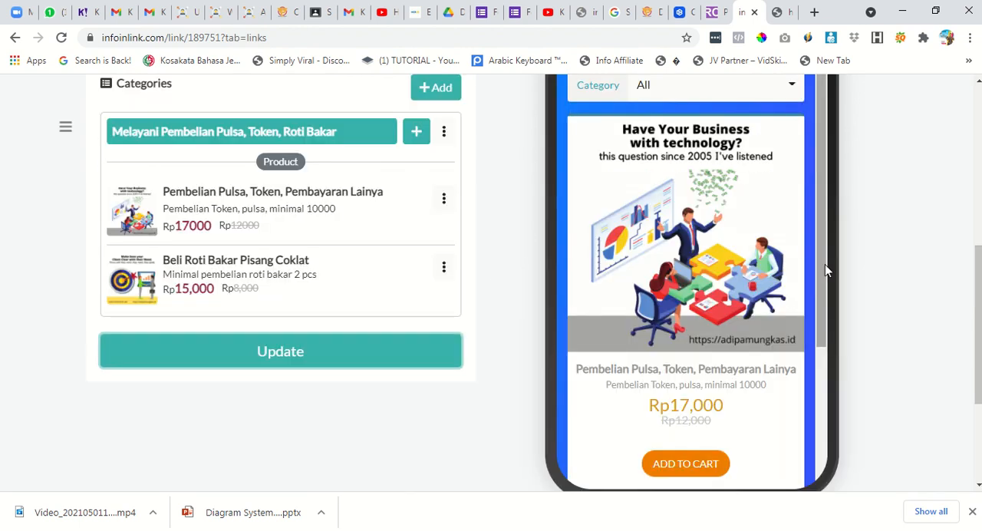
drag(821, 308, 825, 115)
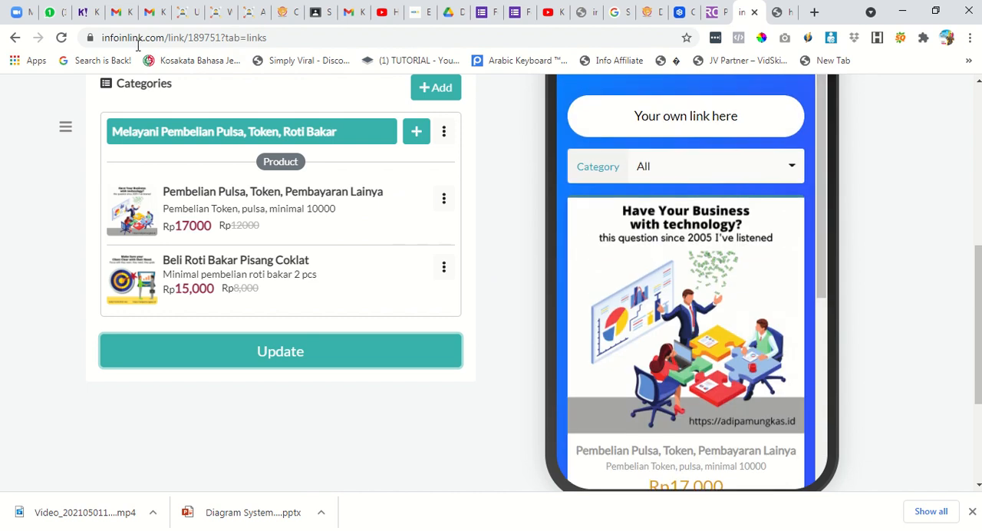
click(63, 39)
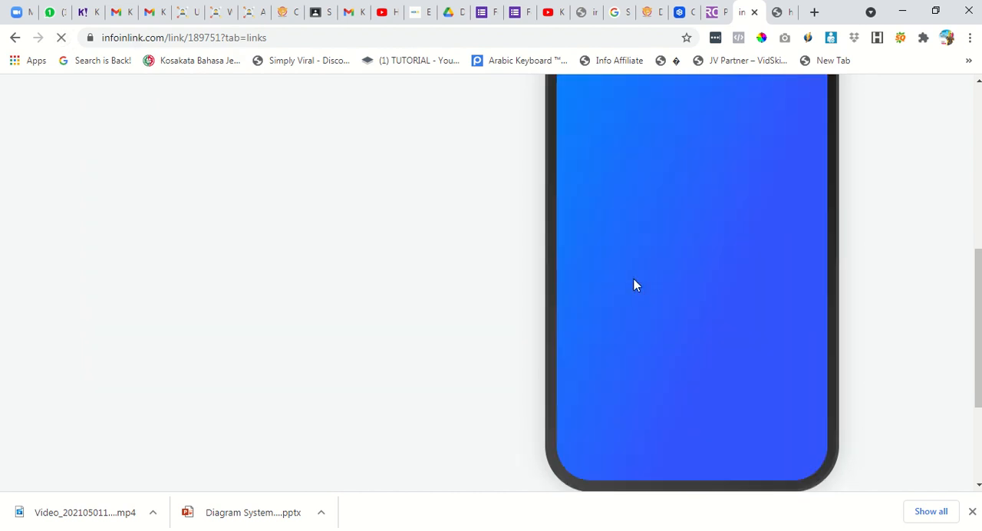
scroll(583, 312, down, 3)
scroll(598, 317, down, 5)
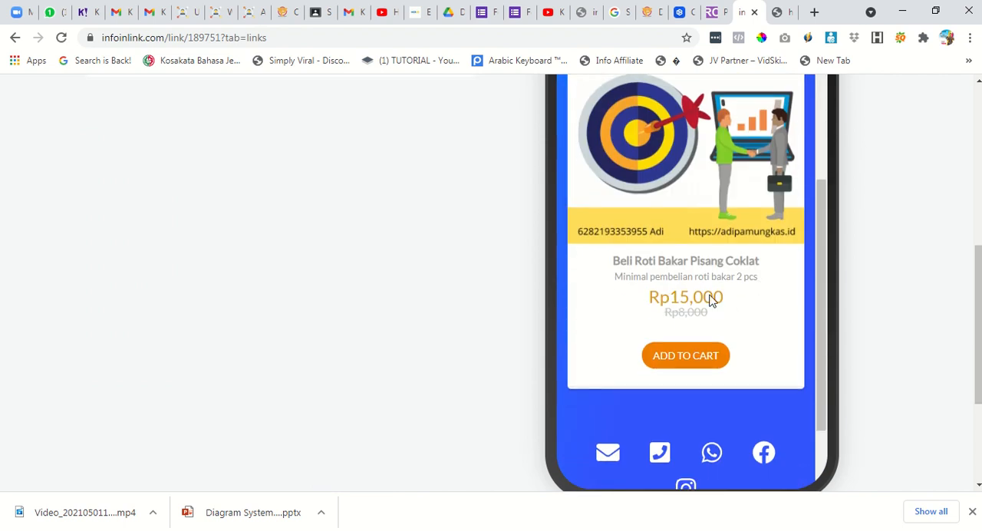
scroll(764, 228, up, 2)
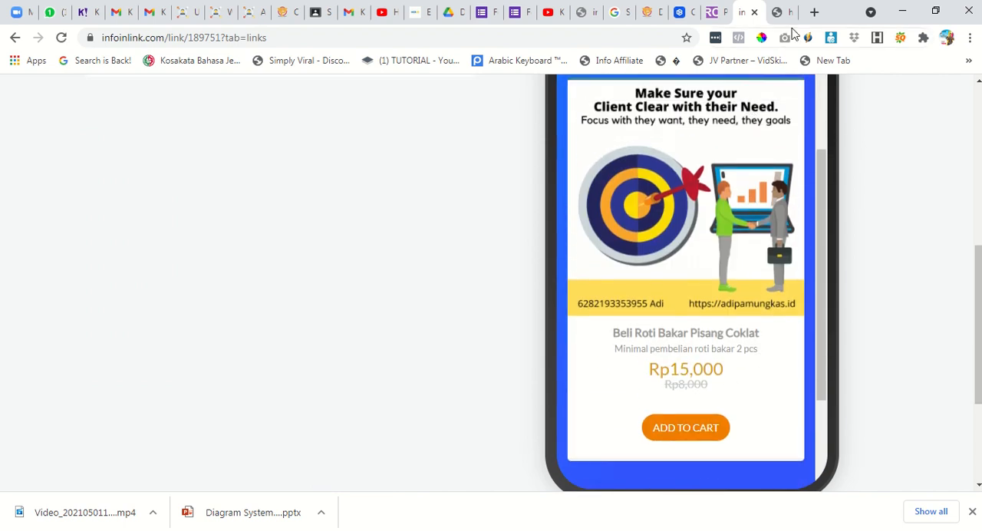
Reload the public shop page, add Beli Roti Bakar Pisang Coklat to the cart, try to check out, and close the cart.
click(779, 12)
click(61, 37)
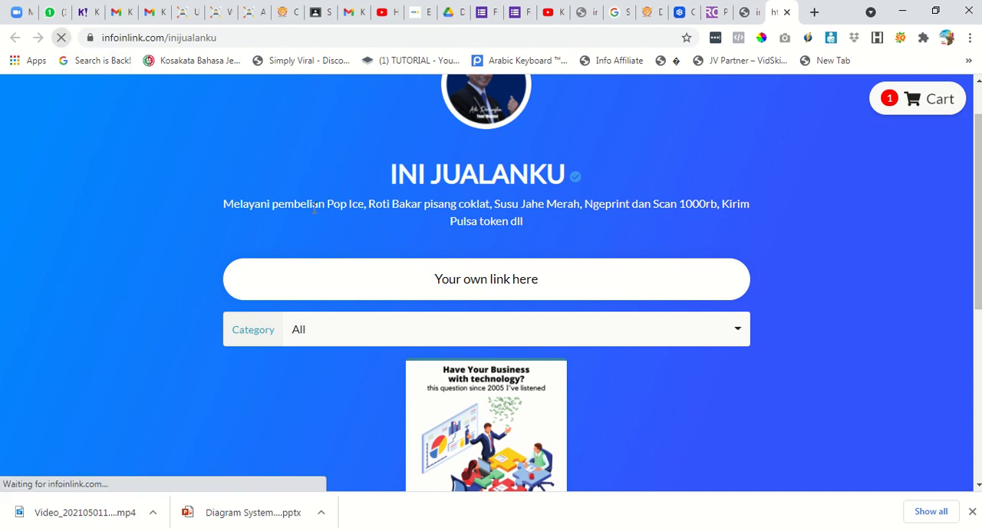
scroll(625, 287, down, 4)
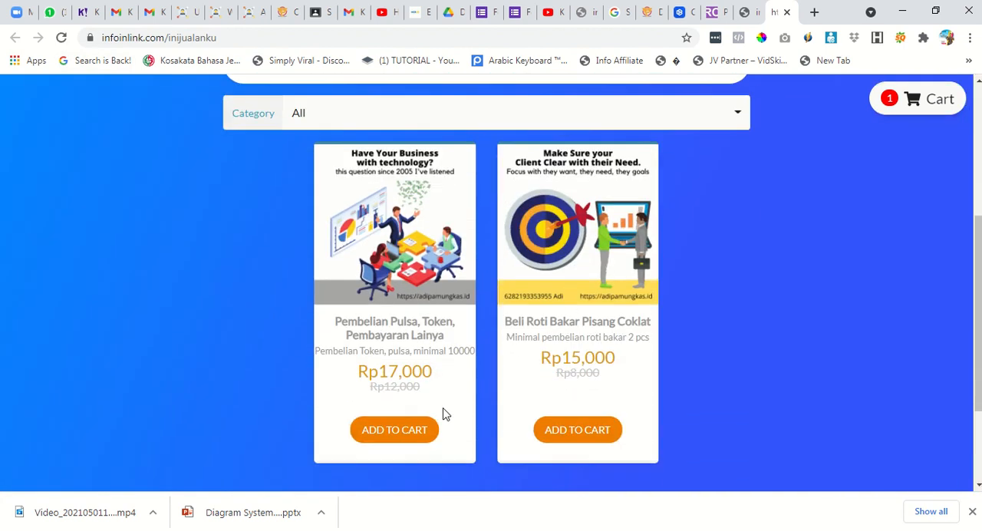
click(571, 431)
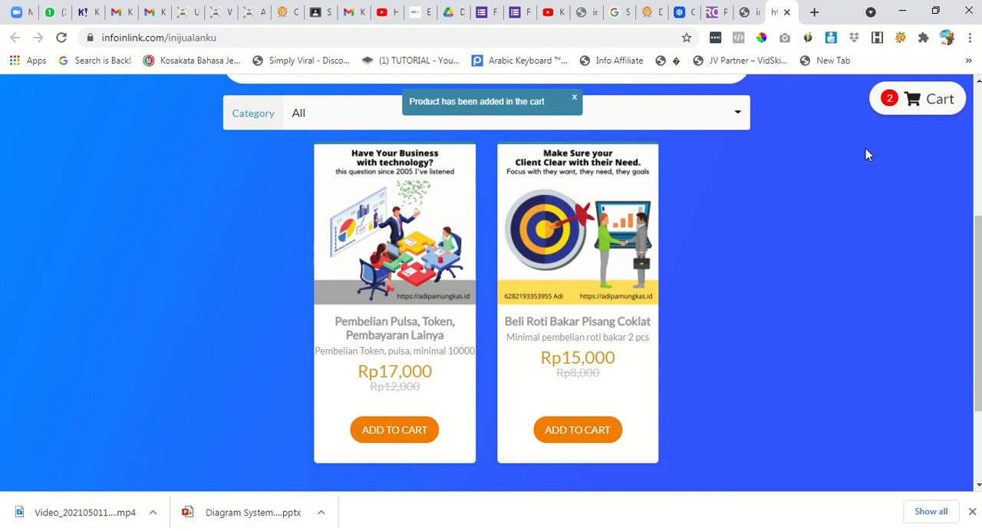
click(890, 111)
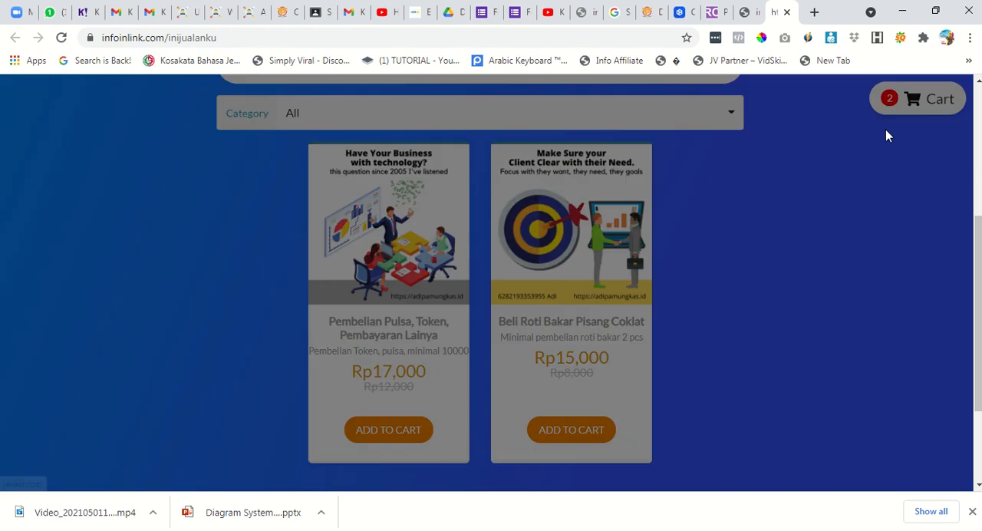
click(634, 396)
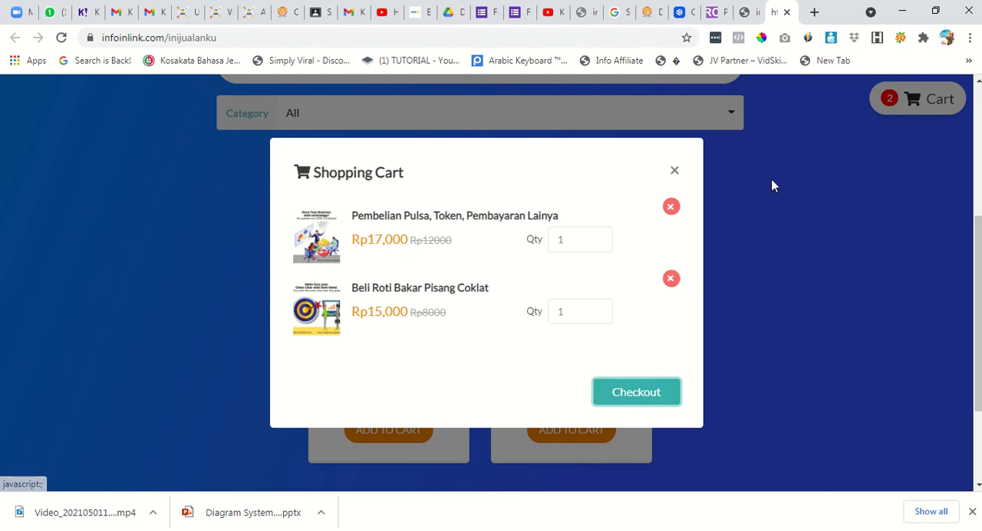
click(674, 170)
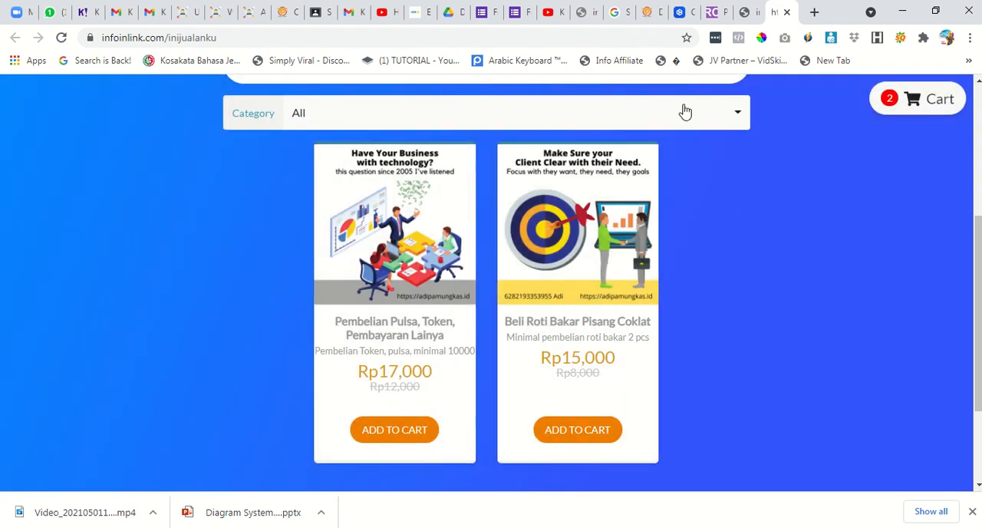
Return to the biolink editor and move the "Your own link here" block below the eShop block.
click(743, 11)
scroll(536, 364, up, 6)
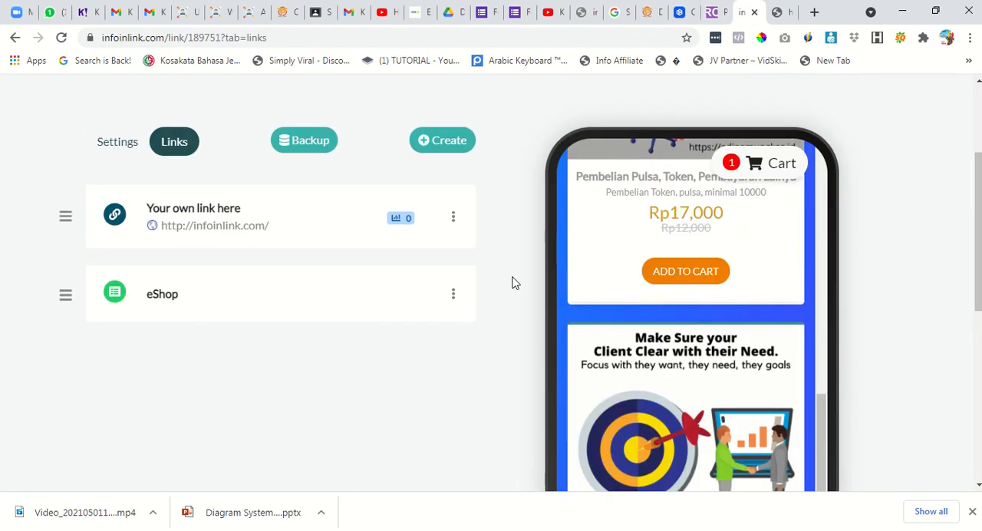
scroll(371, 284, down, 2)
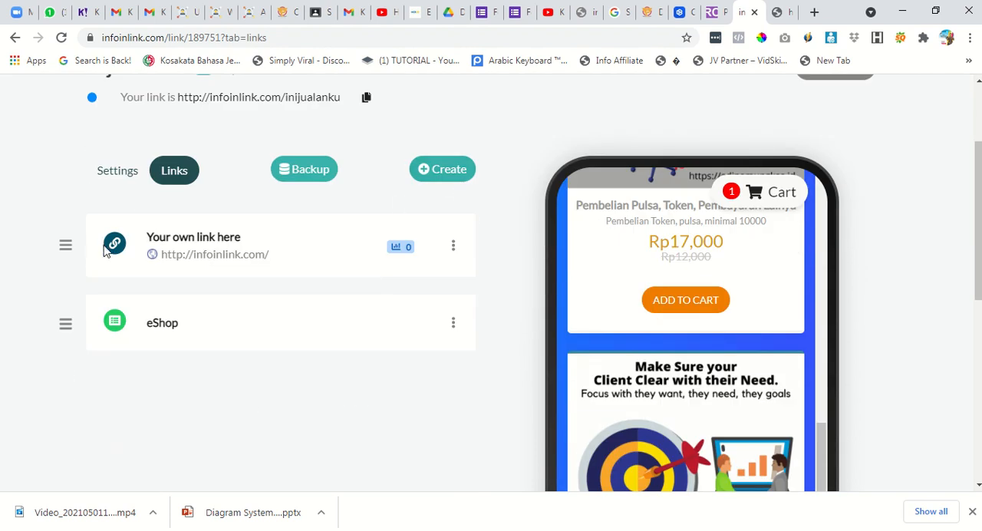
drag(66, 244, 66, 322)
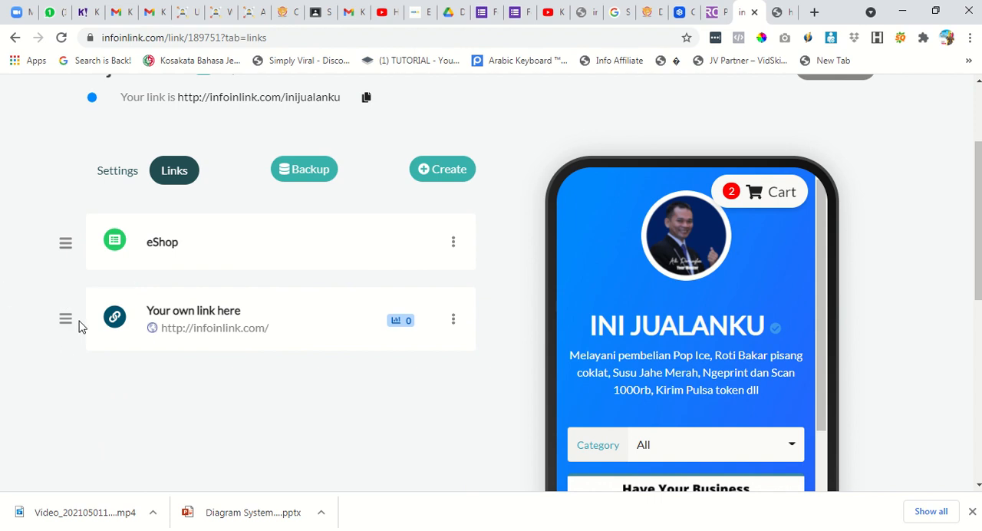
Start a new Floating Button block and choose the fas fa-angle-double-right icon for it.
click(429, 171)
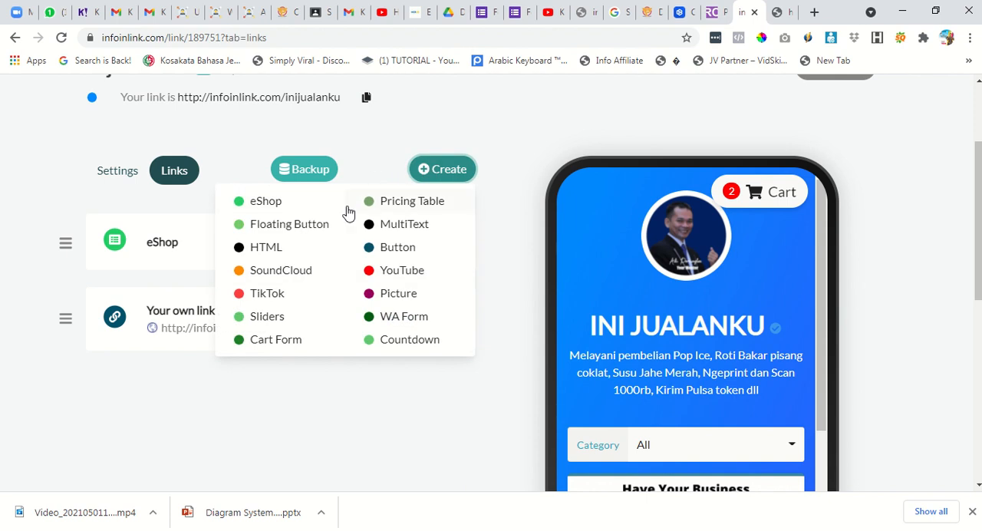
click(302, 227)
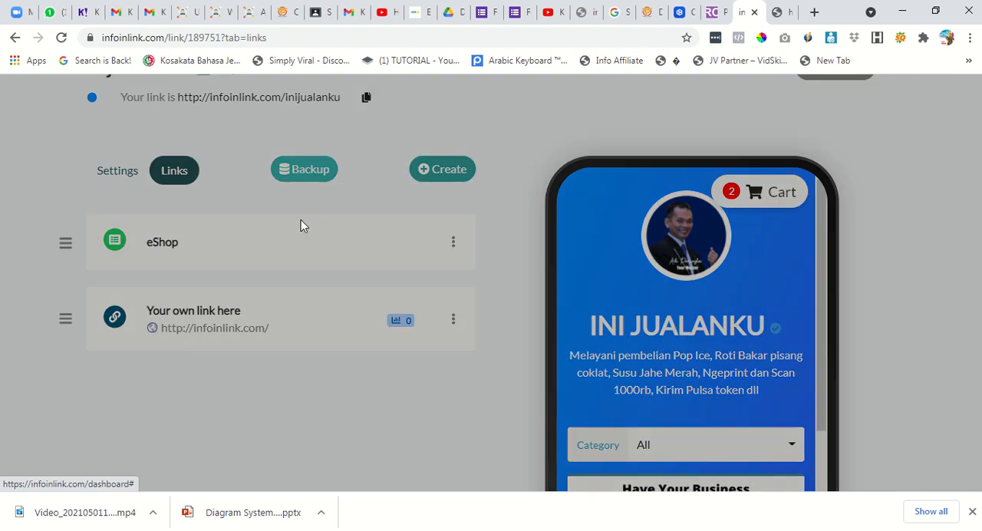
click(442, 277)
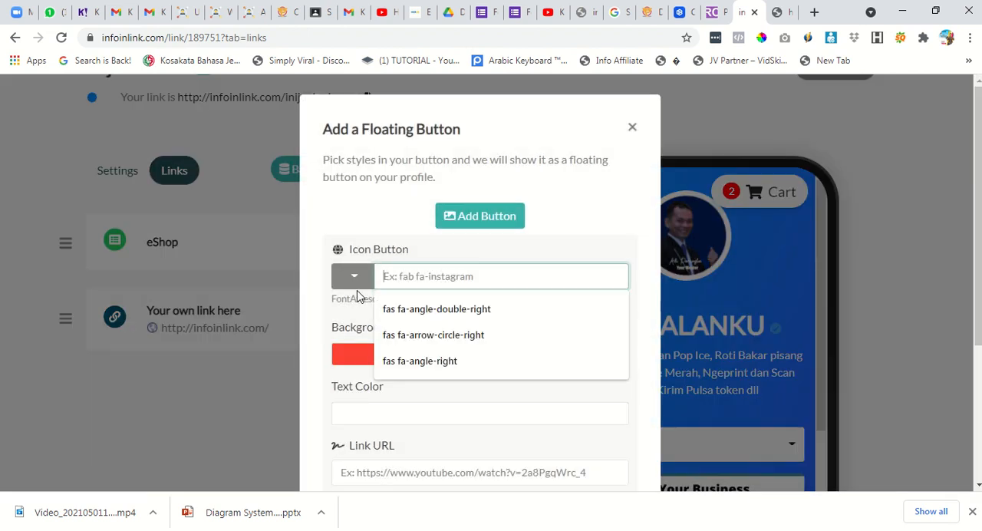
click(352, 277)
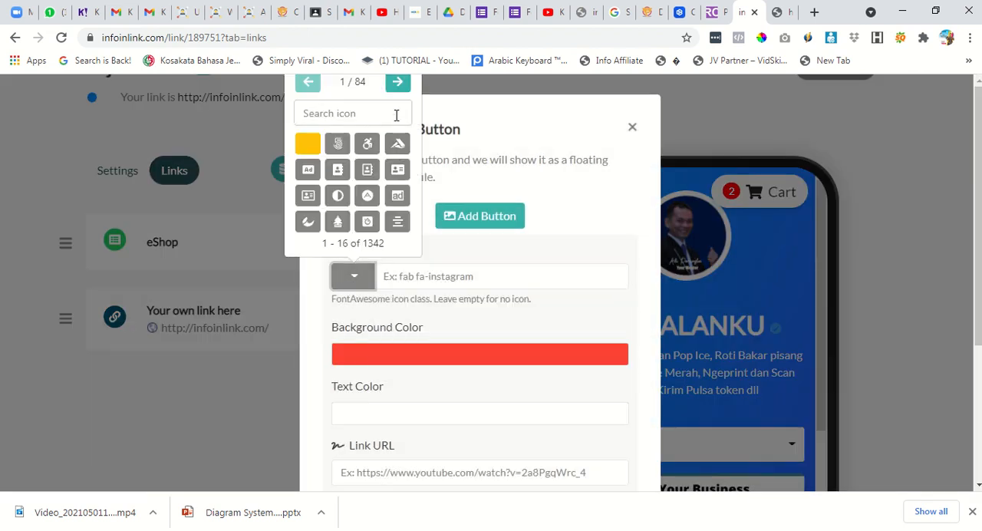
click(398, 85)
click(398, 83)
click(307, 82)
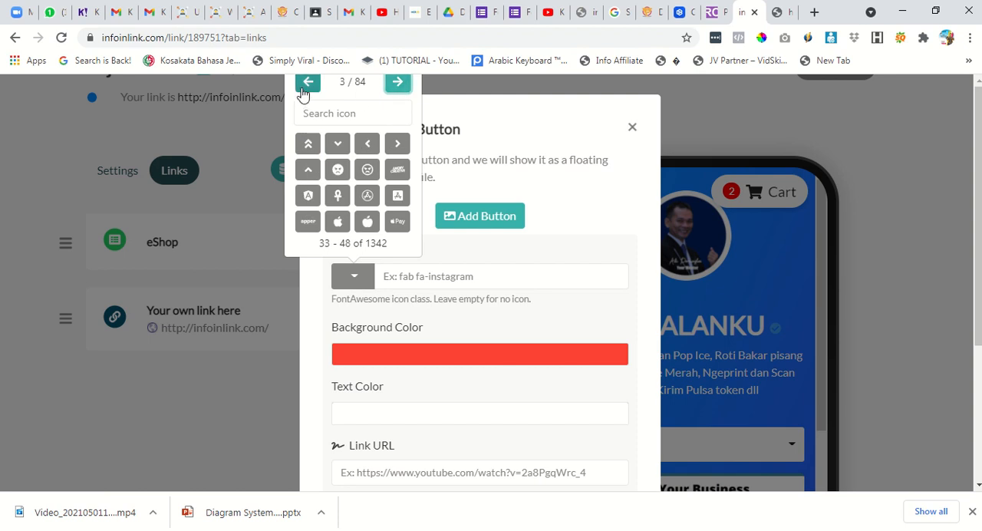
click(396, 223)
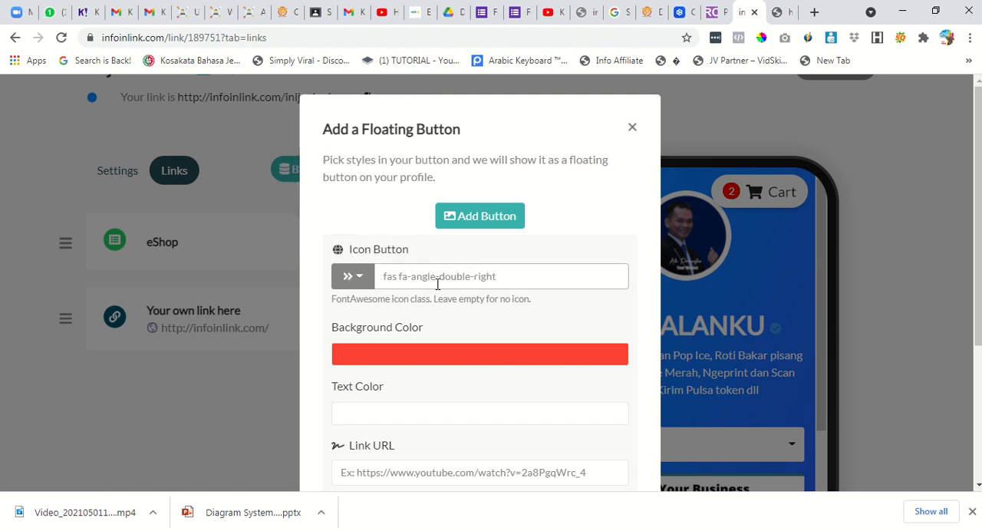
Set the floating button's link title to CHAT WA and its position to Center.
scroll(472, 307, down, 1)
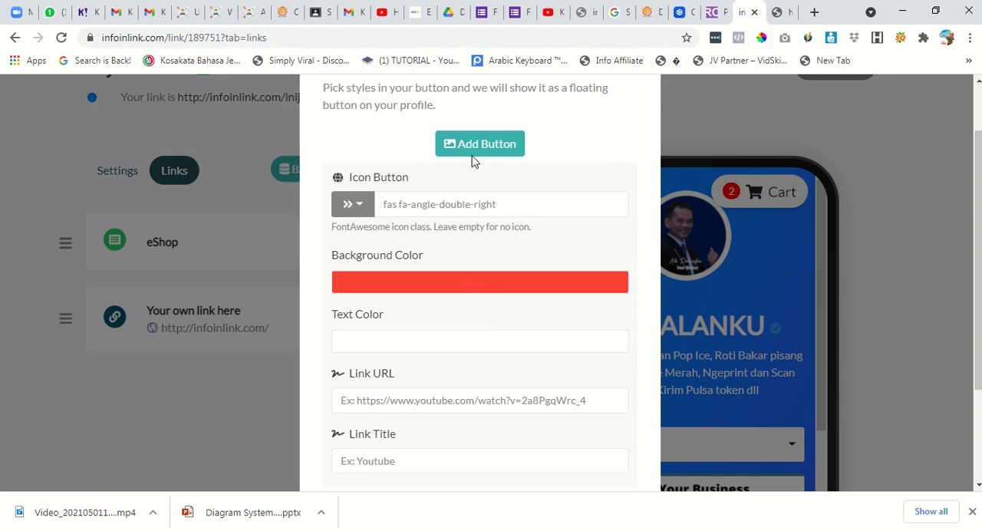
scroll(408, 351, down, 1)
click(394, 331)
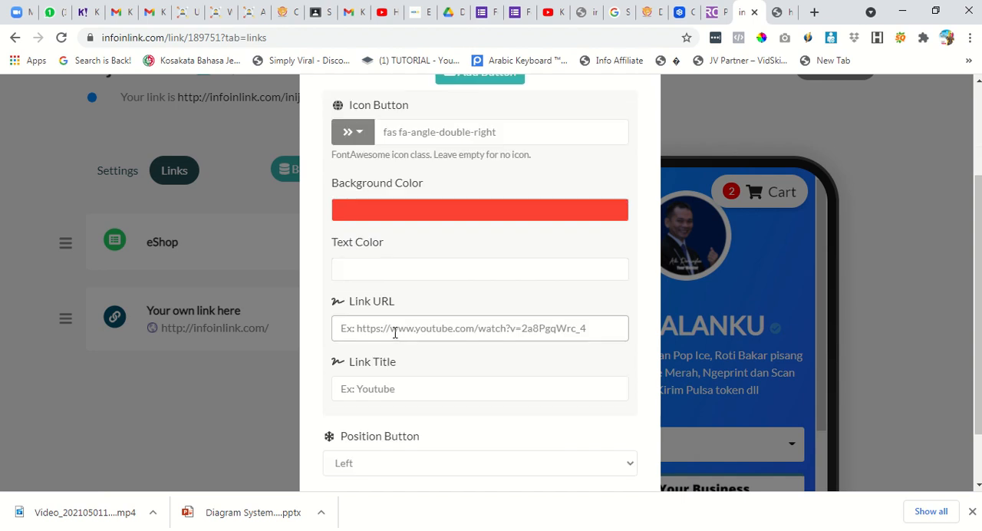
click(393, 390)
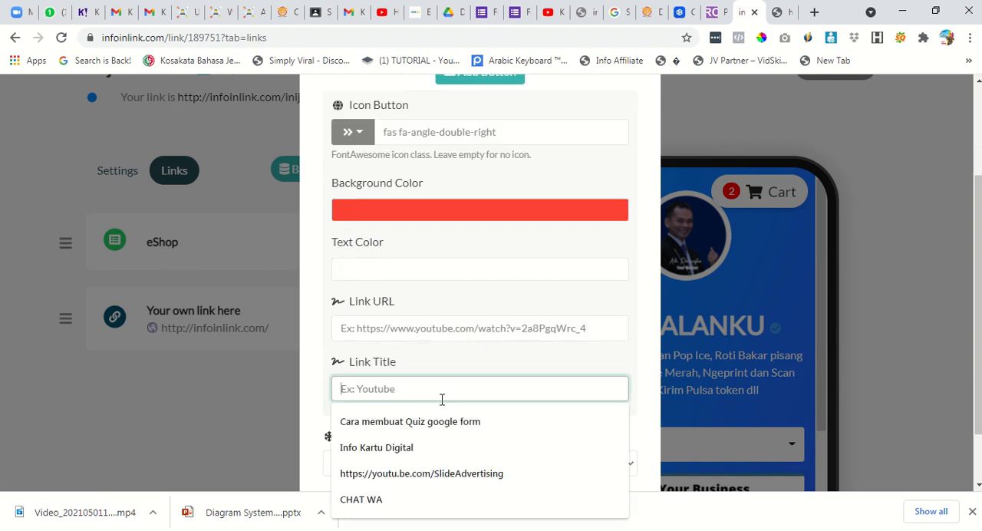
text(chat)
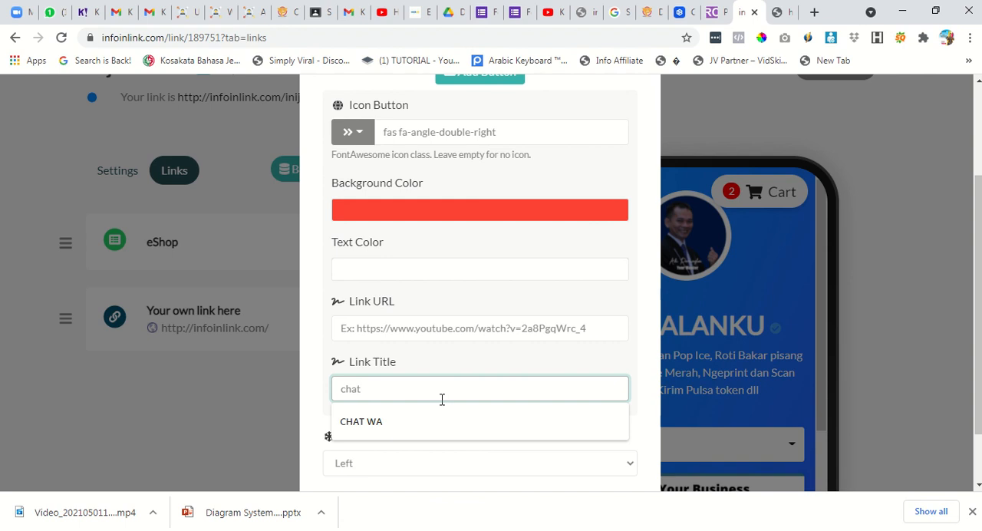
click(421, 421)
scroll(429, 418, down, 1)
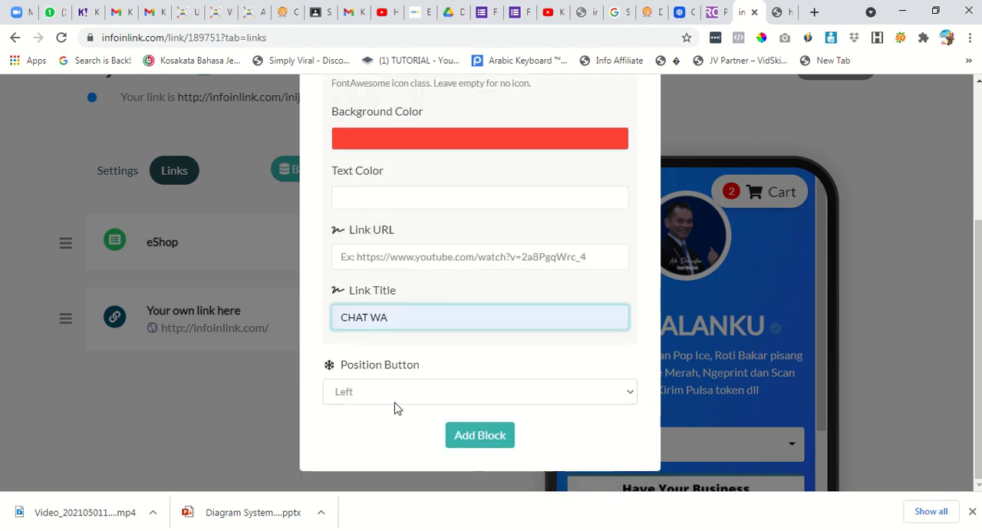
click(396, 402)
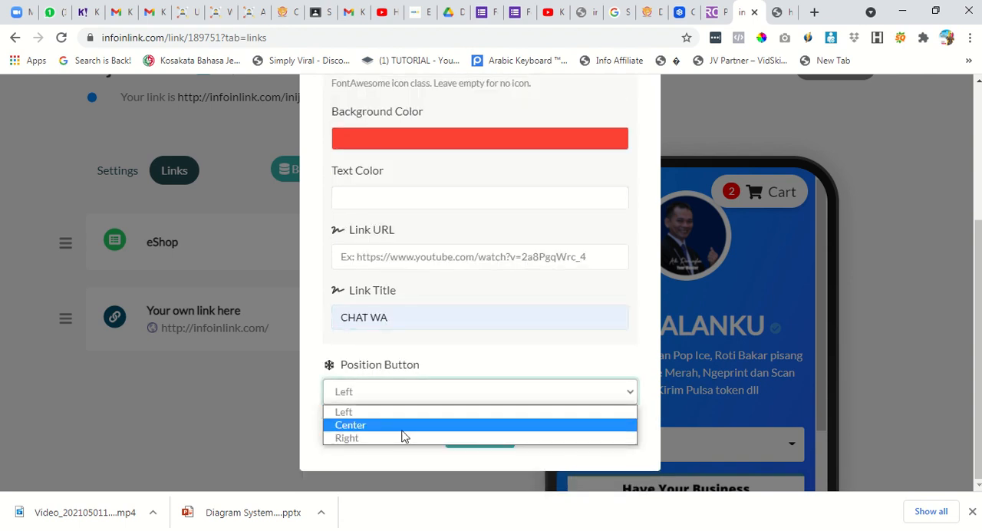
click(399, 424)
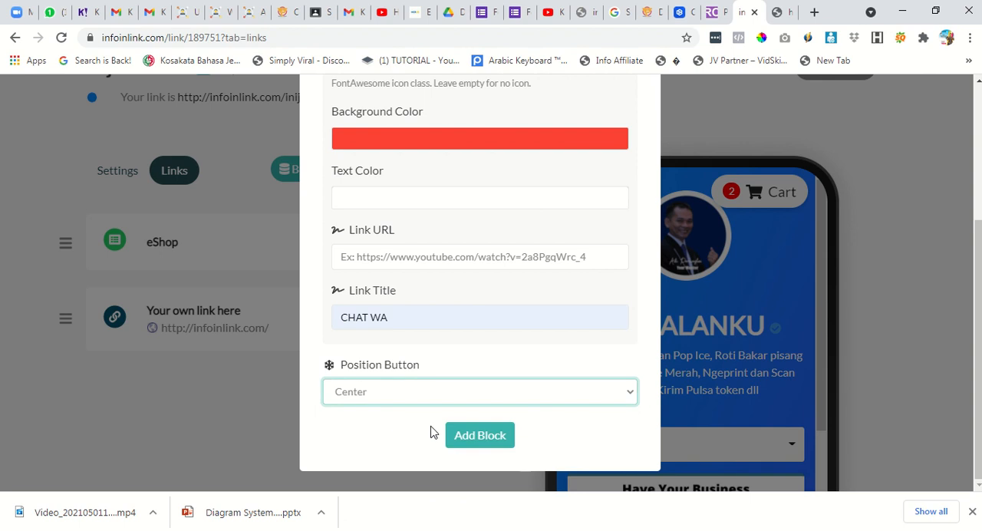
scroll(437, 422, up, 3)
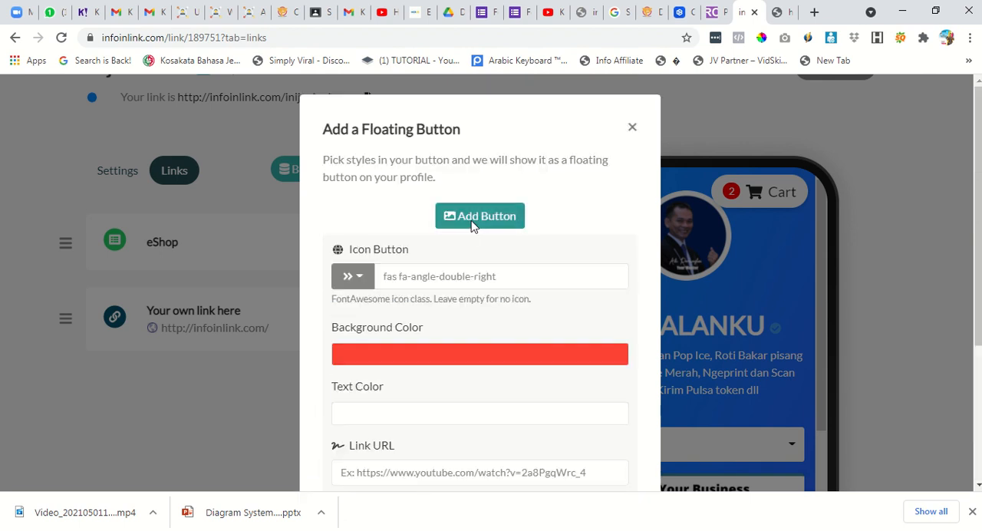
scroll(460, 384, down, 1)
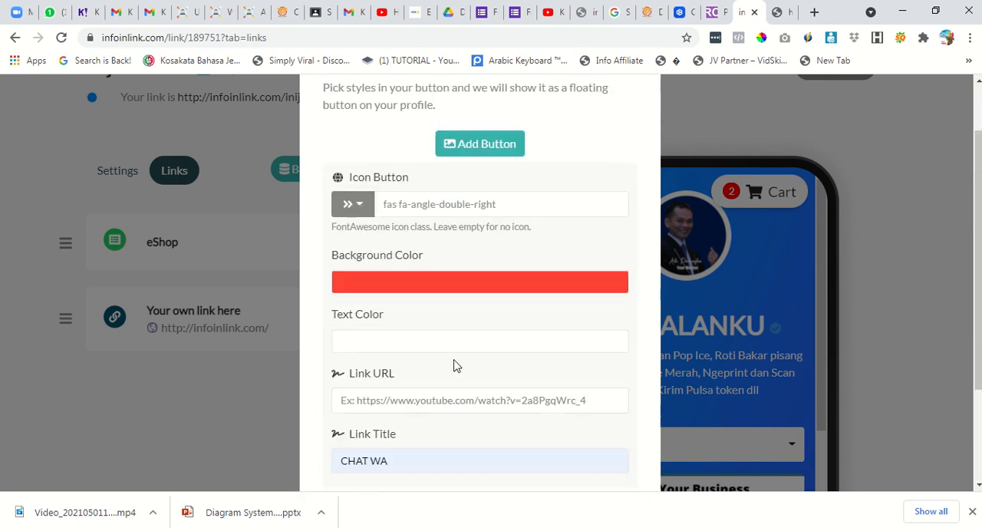
click(432, 400)
text(https://)
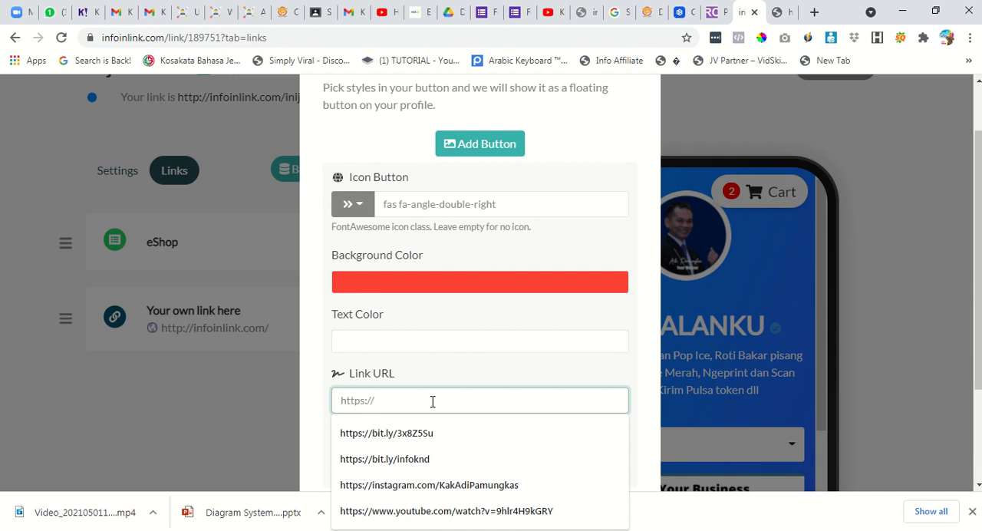
text(insta)
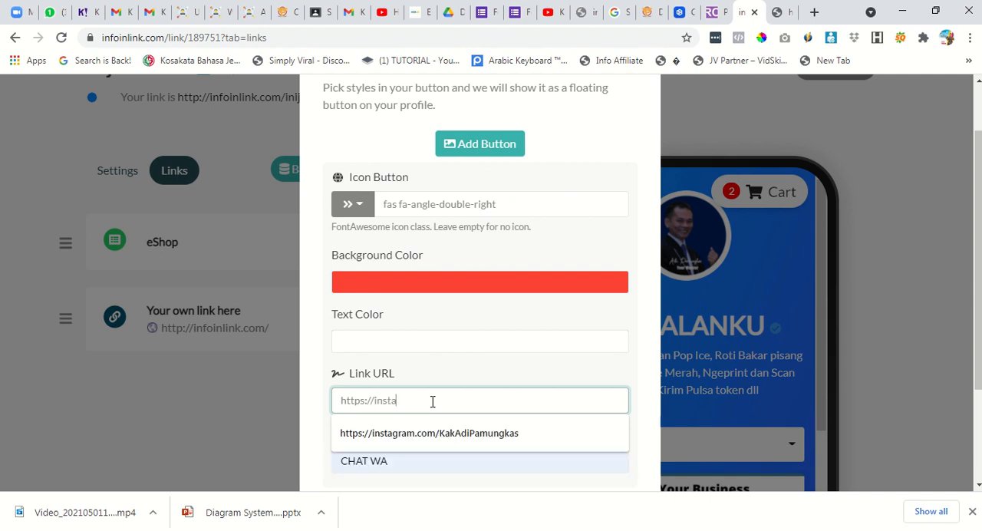
text(n.link/BisnisDigital)
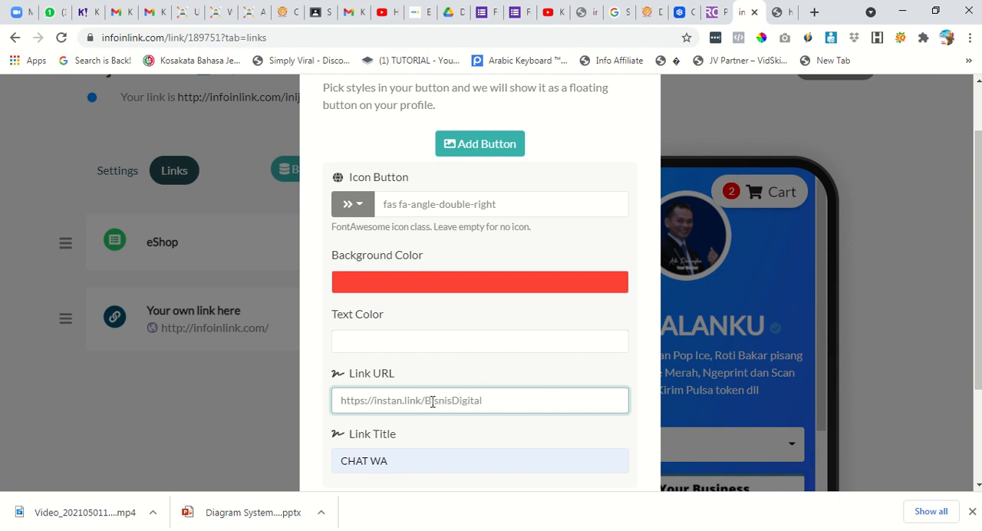
scroll(432, 401, down, 2)
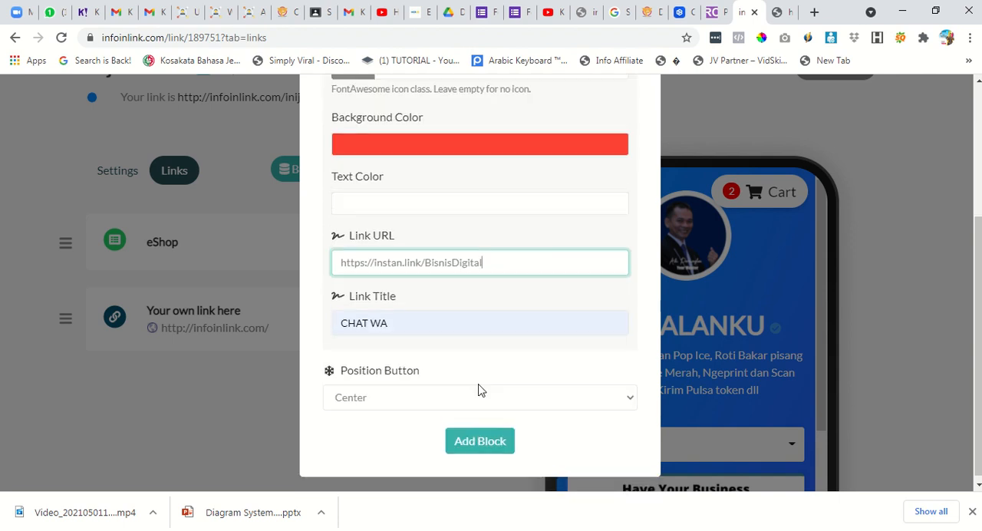
click(466, 434)
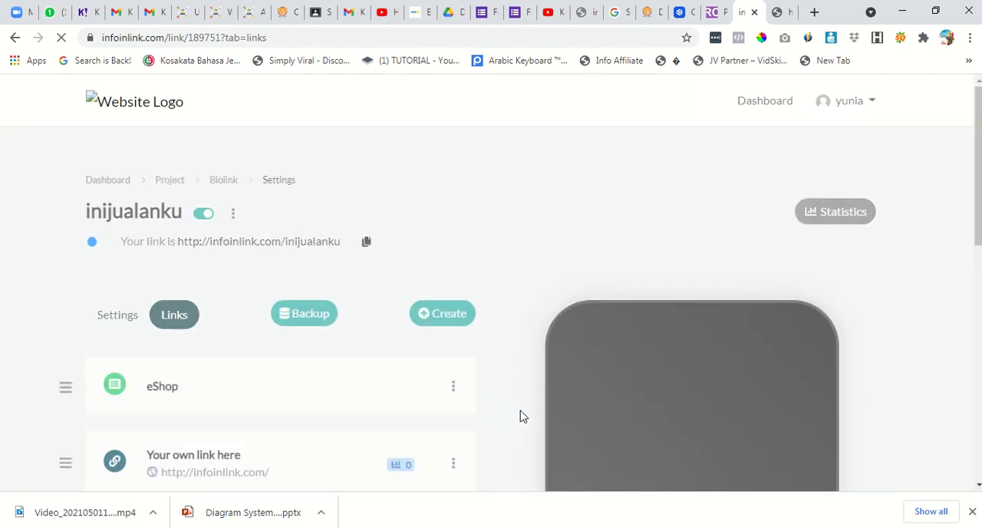
Expand the floating button in the phone preview to check its CHAT WA link, and open the list of block types.
scroll(642, 366, down, 5)
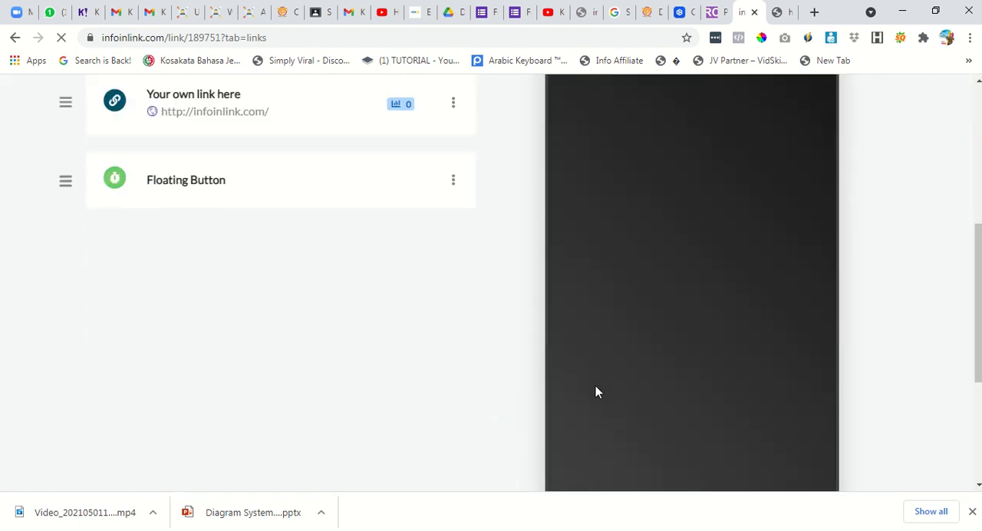
scroll(614, 391, down, 8)
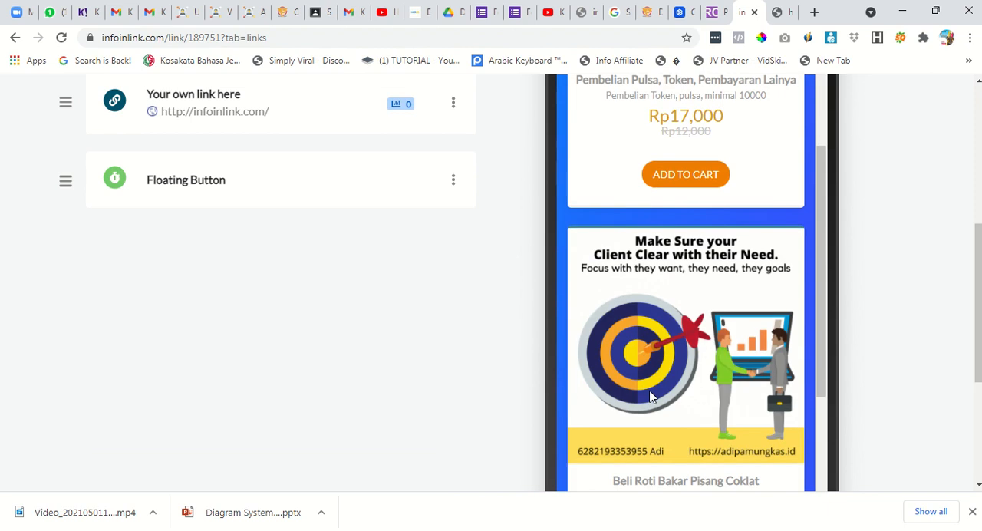
scroll(651, 396, down, 8)
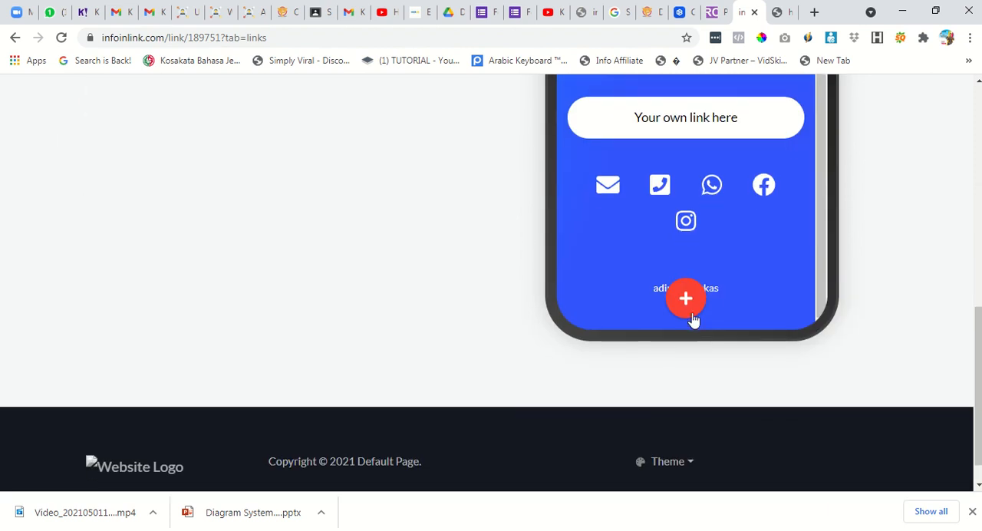
click(686, 307)
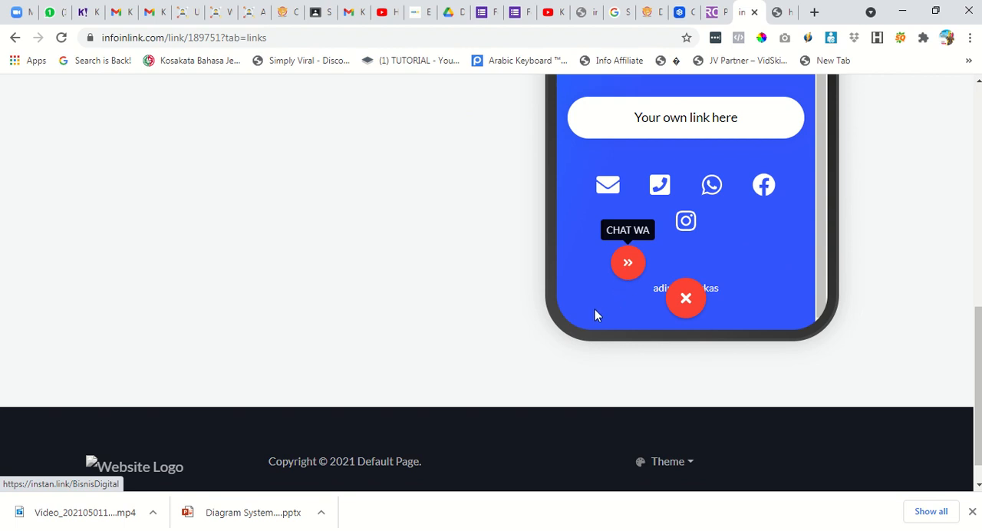
scroll(597, 314, up, 10)
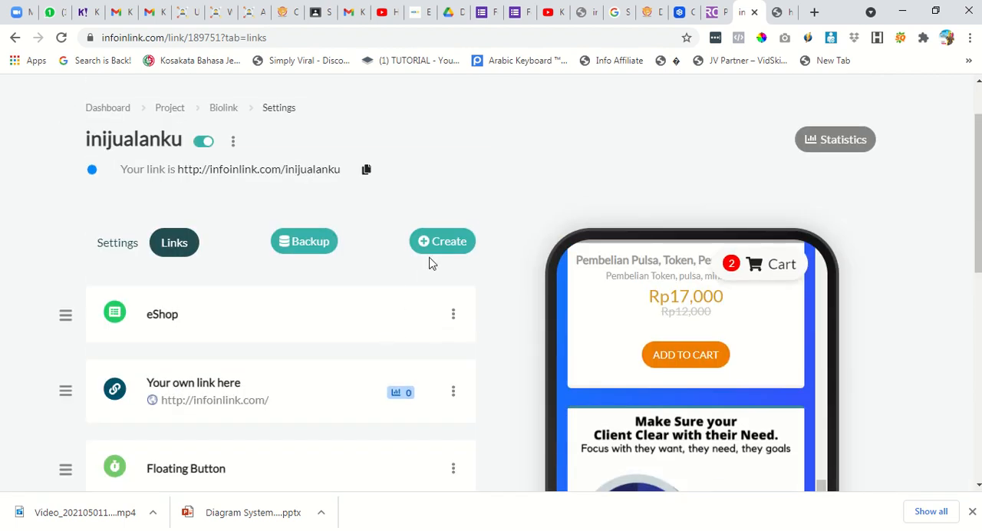
click(438, 245)
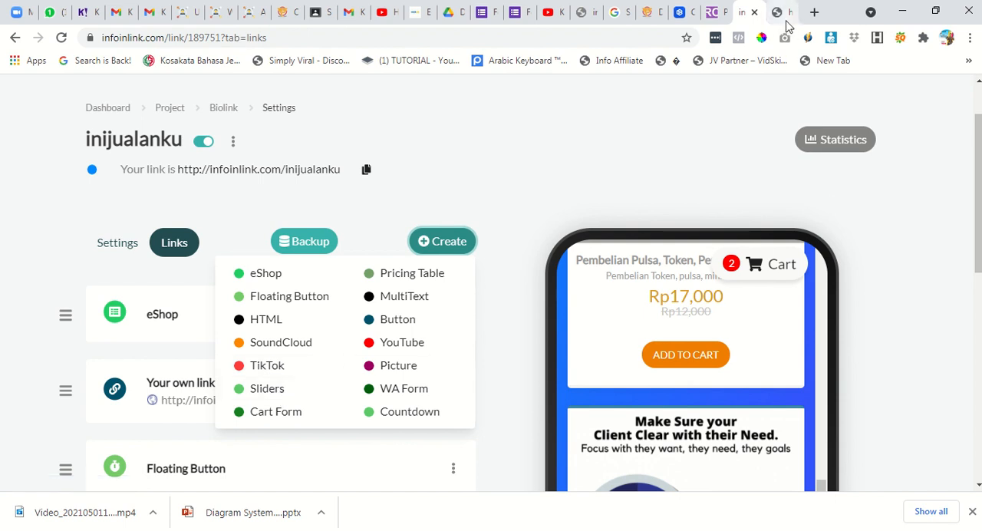
Open infoinlink.com/infotraining in a new browser tab.
click(815, 12)
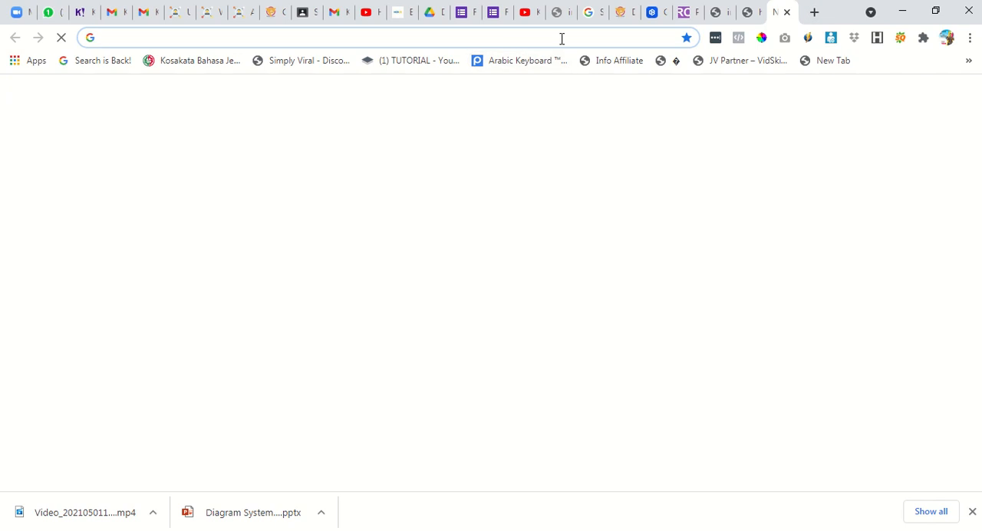
click(561, 38)
text(smartbio.link/login)
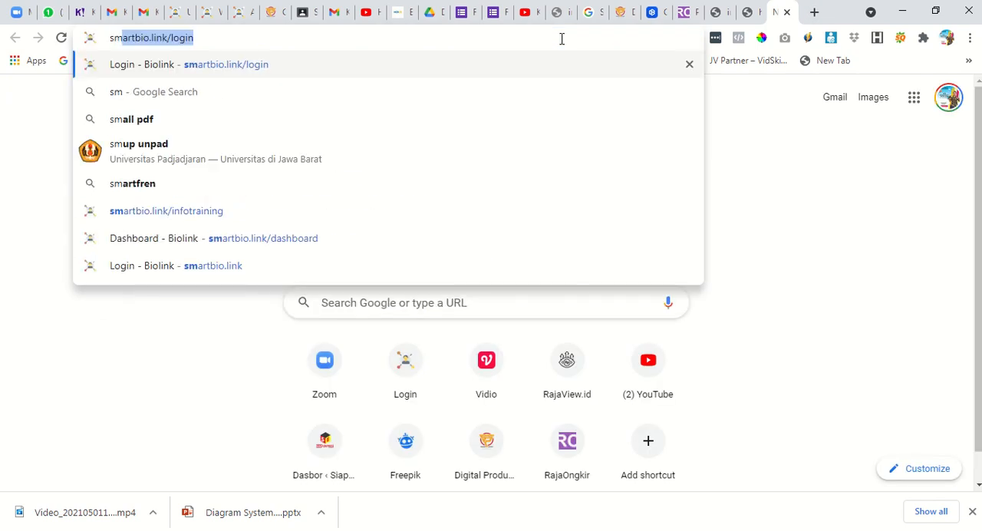
key(ctrl+a)
text(info)
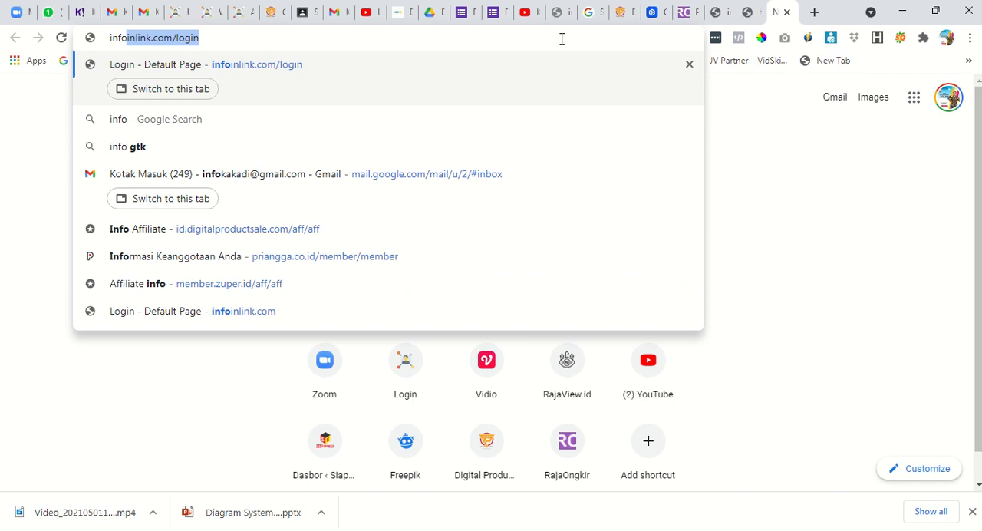
key(Right)
key(BackSpace)
key(BackSpace)
key(BackSpace)
key(BackSpace)
key(BackSpace)
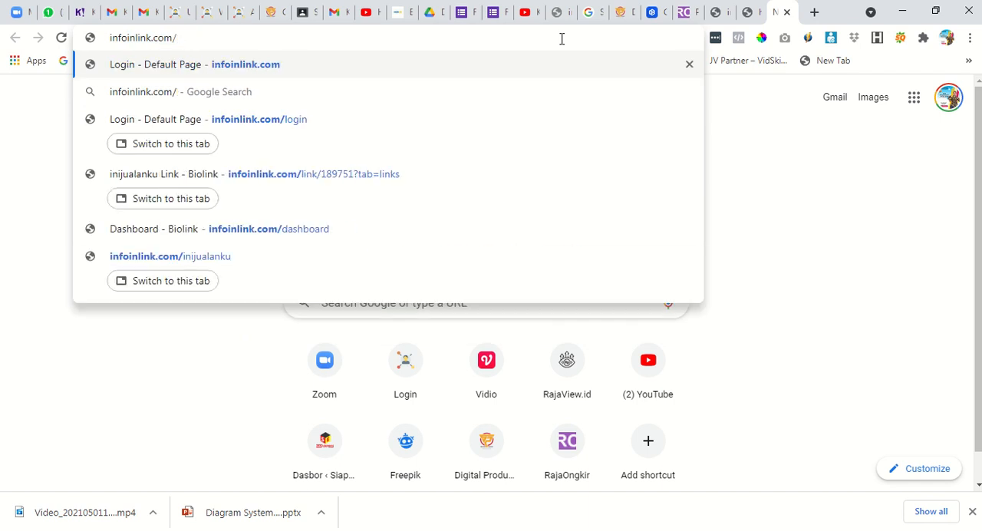
text(infotrai)
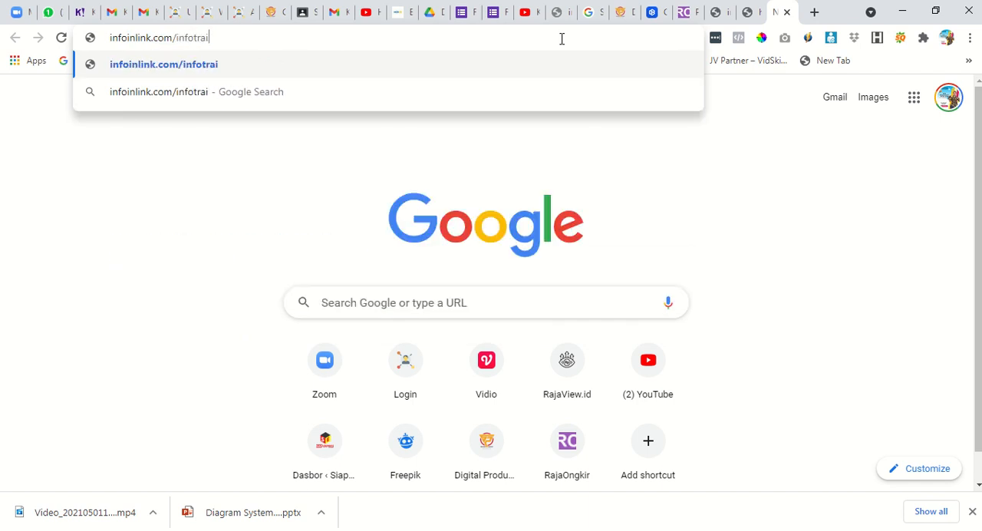
text(ning)
key(Return)
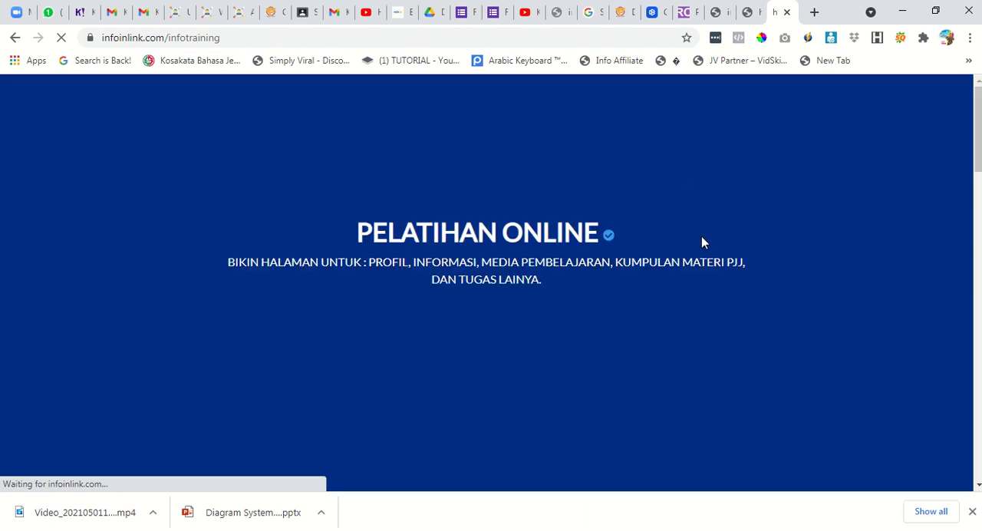
Look through the infotraining example page, examining its video, training posters and registration buttons.
scroll(541, 269, down, 4)
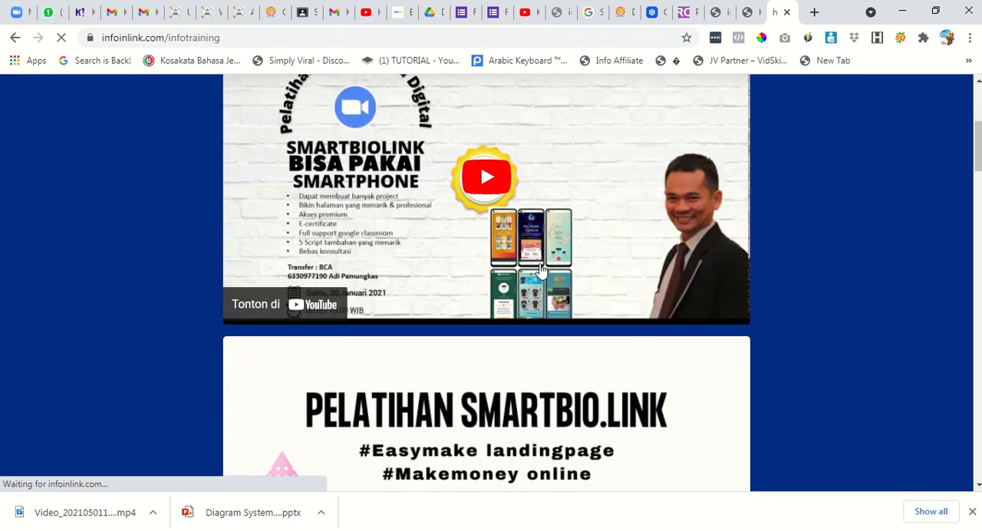
scroll(499, 205, up, 2)
scroll(491, 226, down, 3)
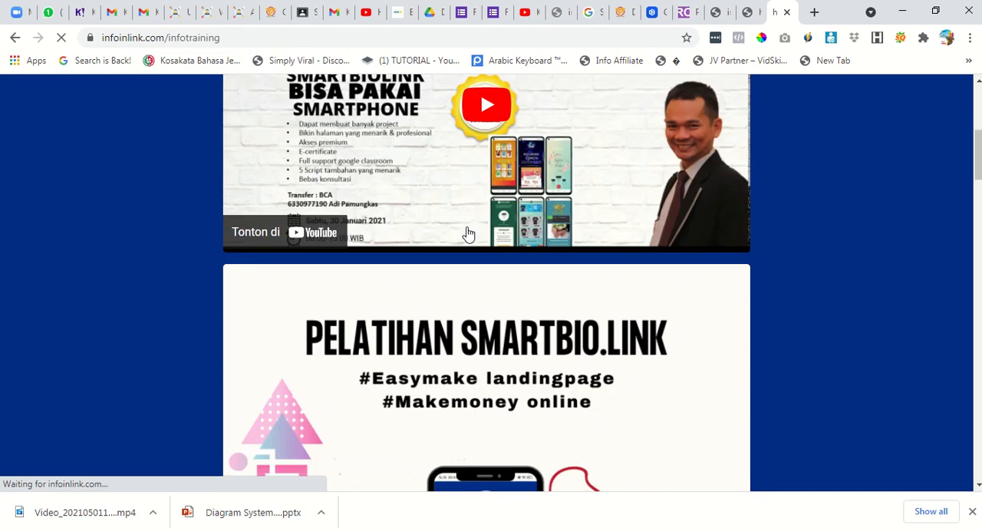
scroll(460, 230, down, 3)
scroll(430, 231, down, 2)
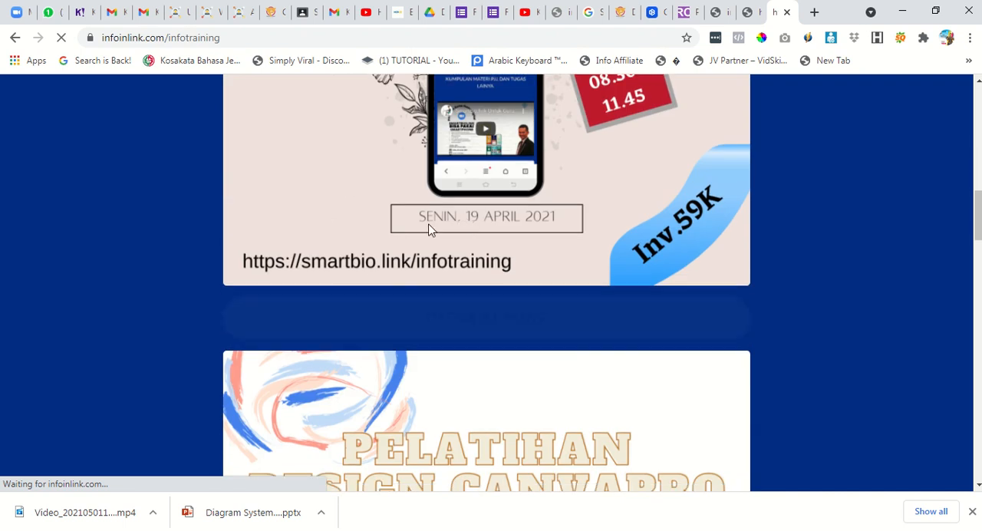
scroll(461, 230, down, 2)
scroll(499, 230, down, 2)
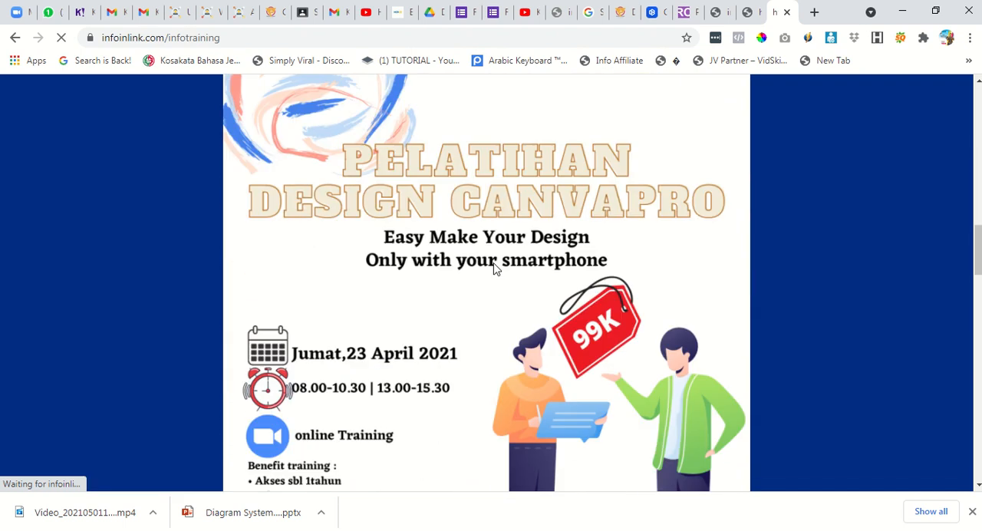
scroll(495, 267, down, 6)
scroll(537, 215, up, 3)
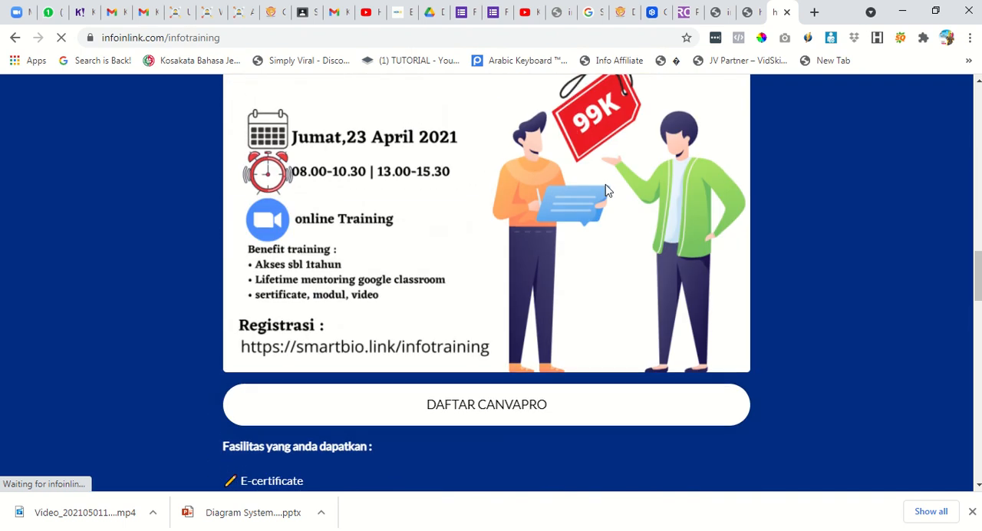
scroll(510, 219, up, 4)
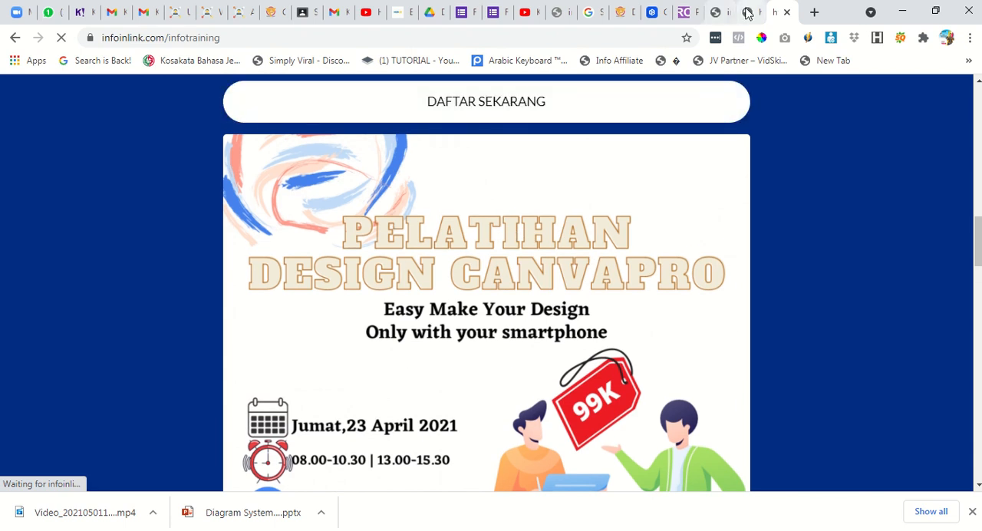
Return to the biolink editor, start a new Cart Form block and begin its WhatsApp message with "Say".
click(714, 12)
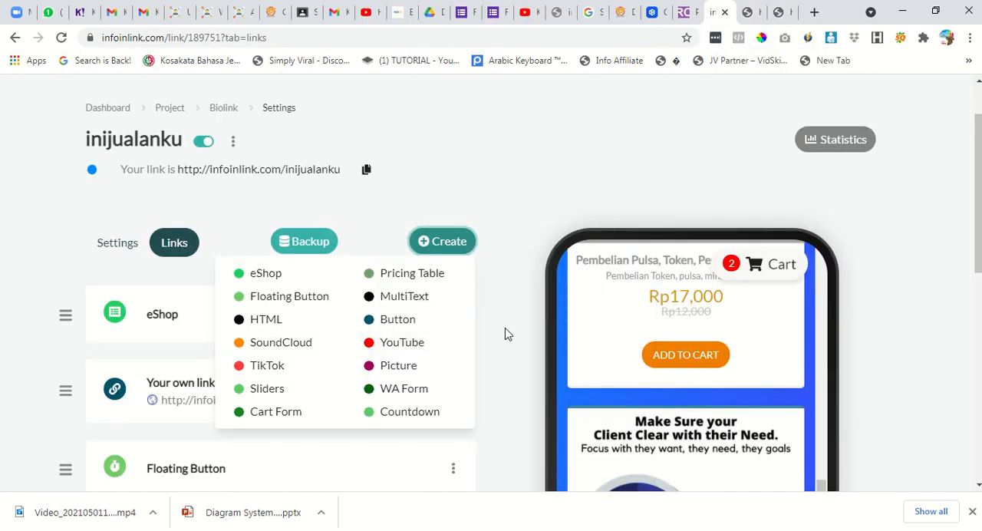
click(298, 417)
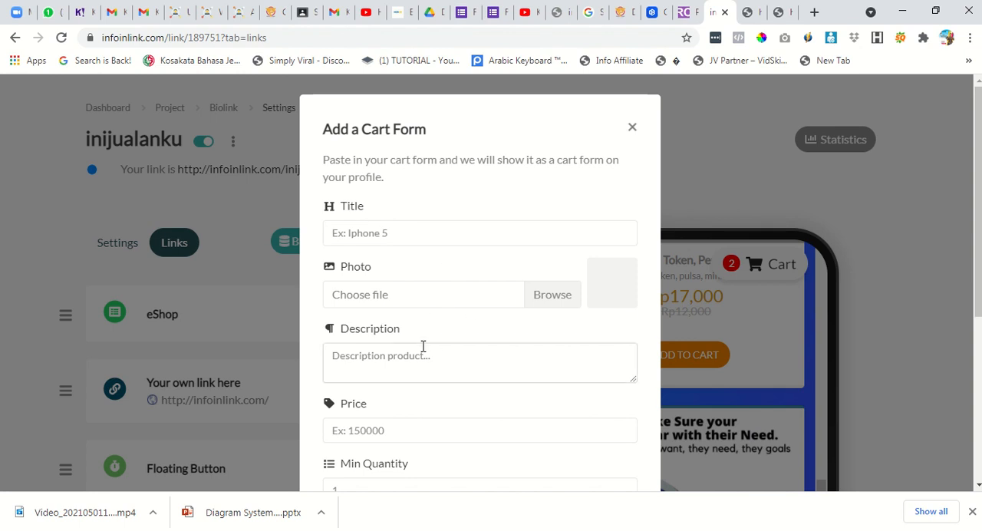
scroll(449, 395, down, 1)
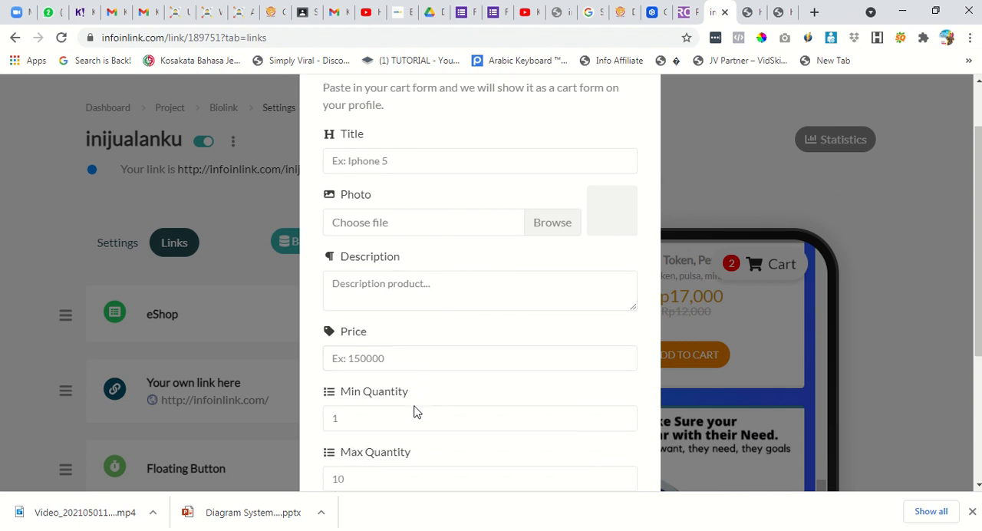
scroll(413, 412, down, 2)
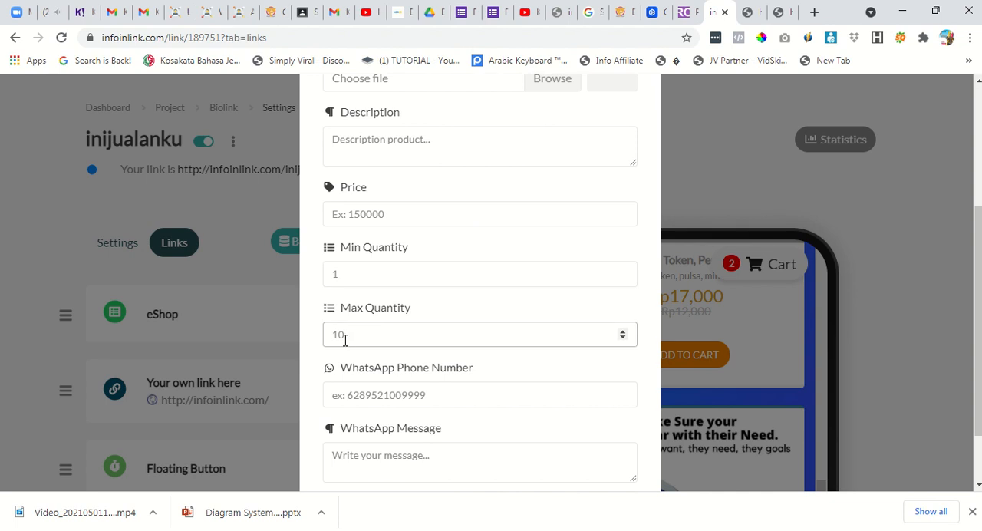
scroll(412, 391, down, 1)
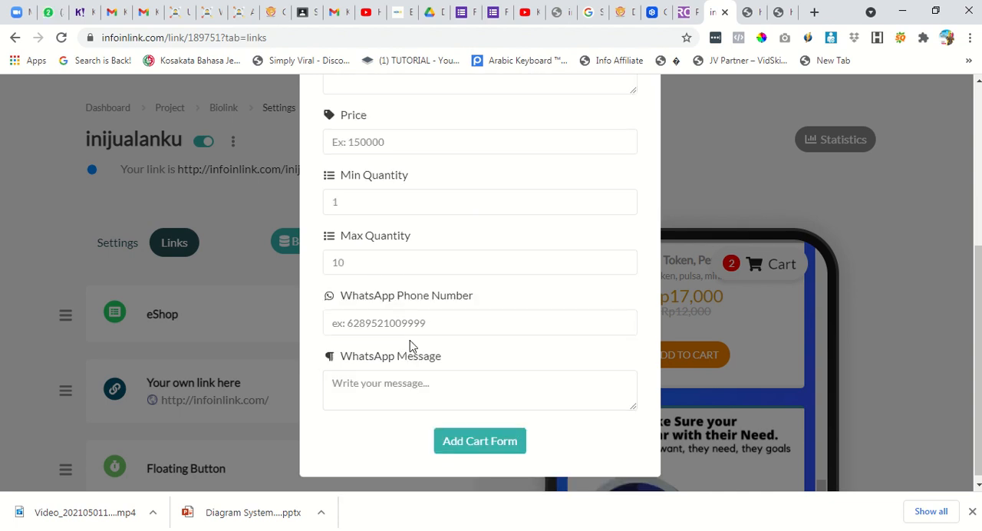
click(386, 384)
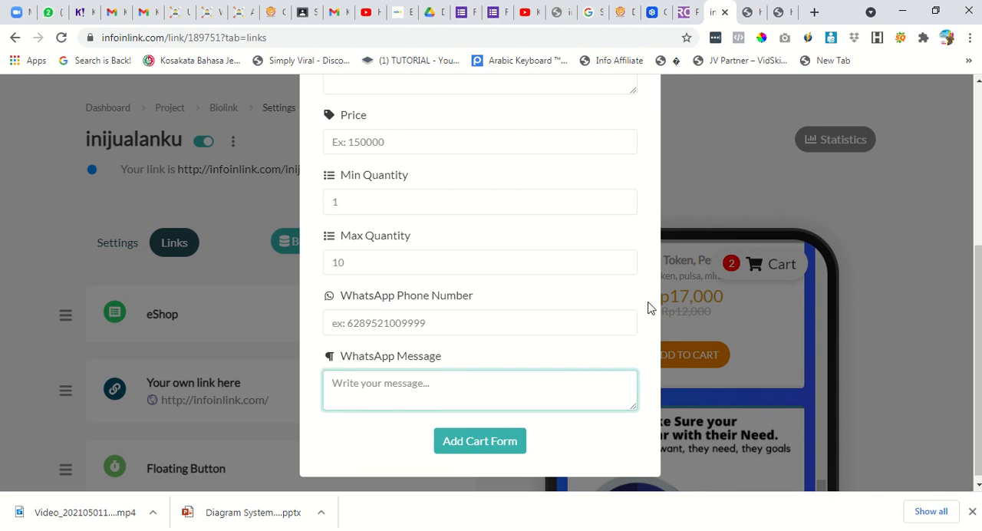
text(Say)
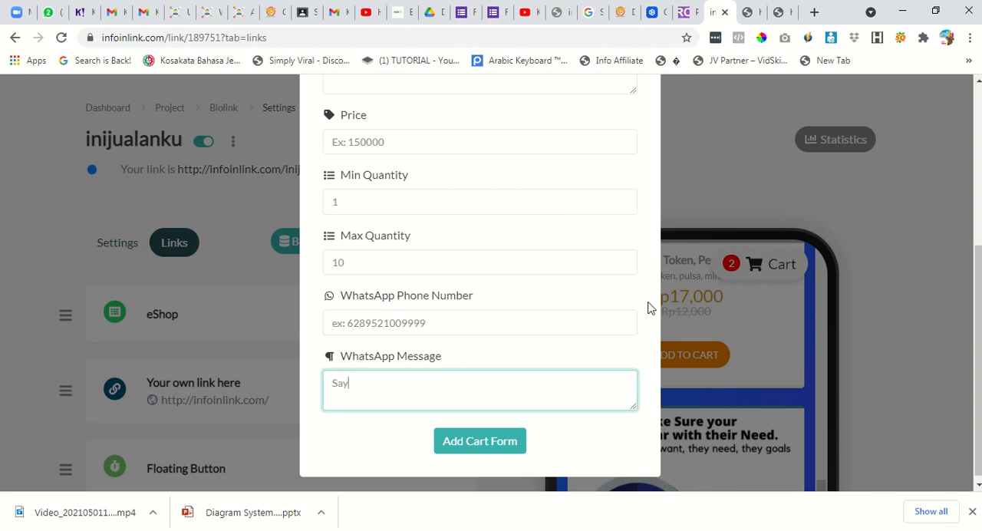
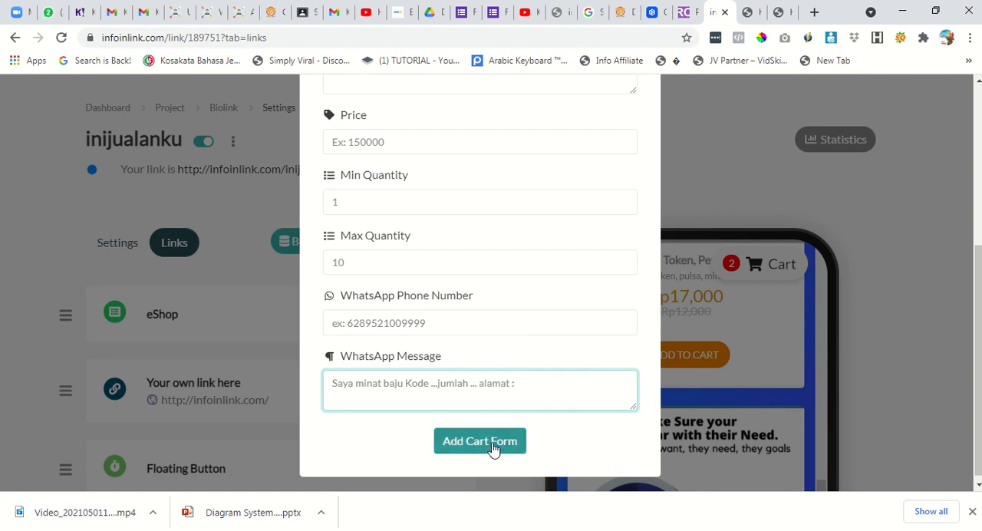
Discard the unsaved Cart Form block and look over the list of available block types.
click(718, 191)
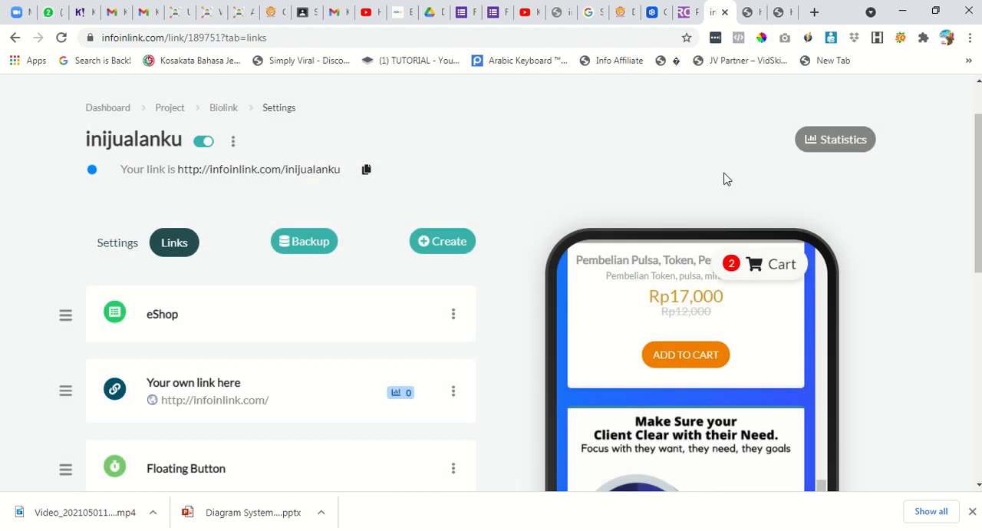
click(458, 247)
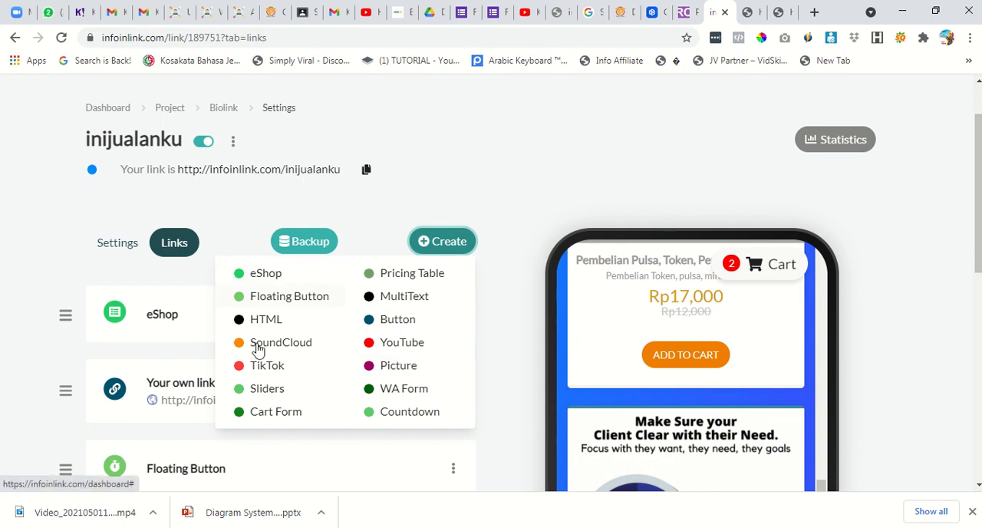
click(520, 294)
Examine the shop description, category filter and first eShop product in the phone preview.
scroll(807, 257, up, 1)
scroll(695, 292, up, 4)
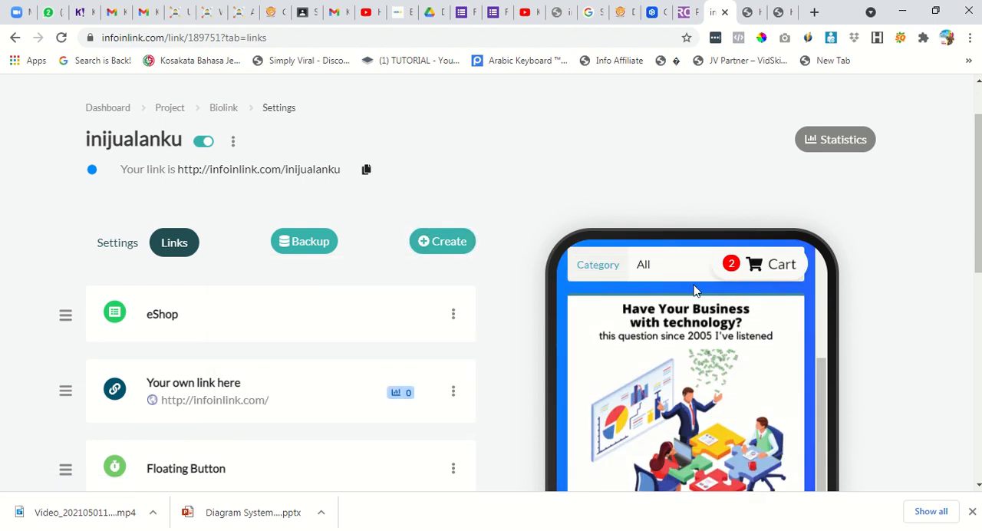
scroll(679, 338, down, 2)
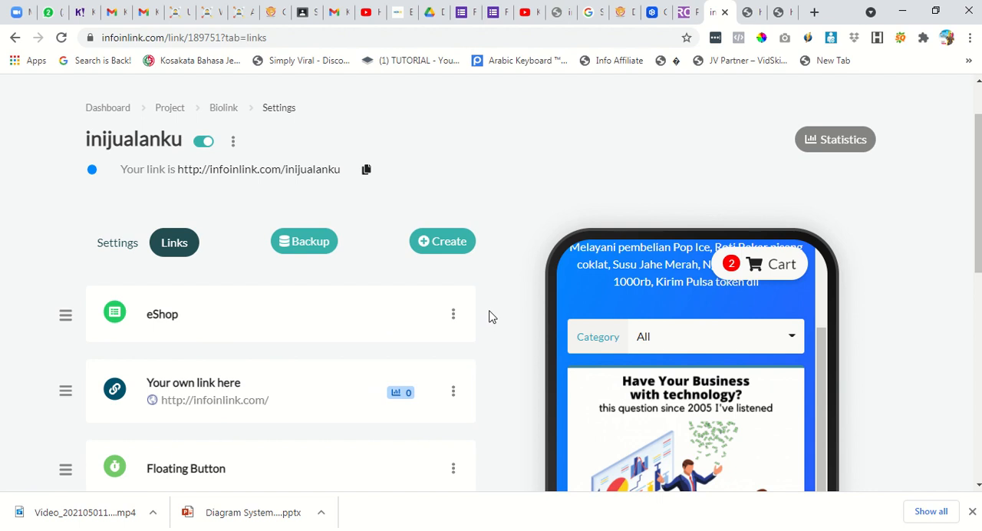